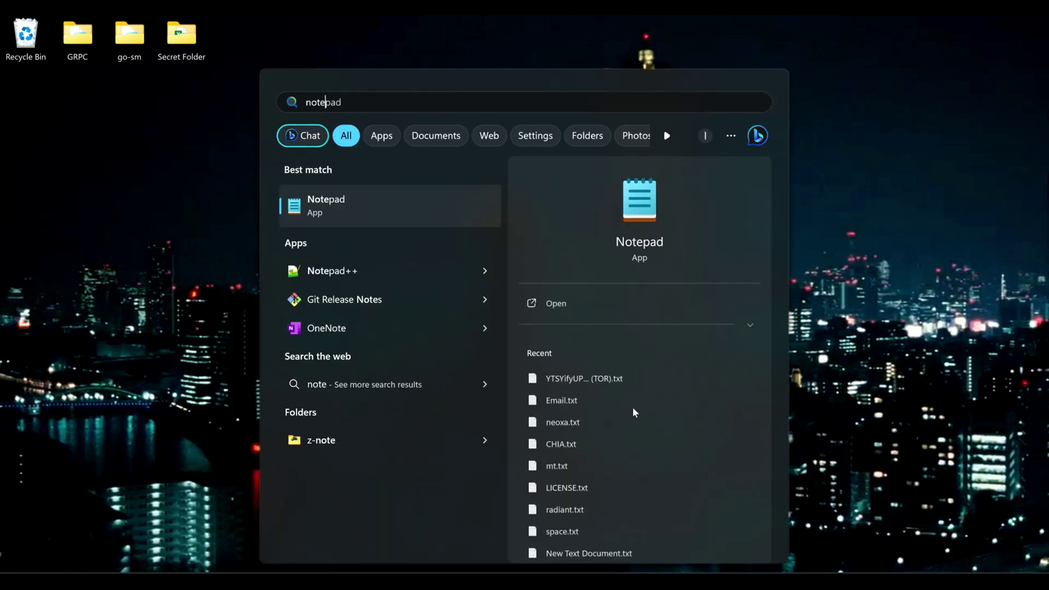
Step: Launch Notepad++ as administrator and install the JSON Viewer plugin through Plugins Admin, finding it with the search term json
{"action": "left_click", "coordinate": [480, 269]}
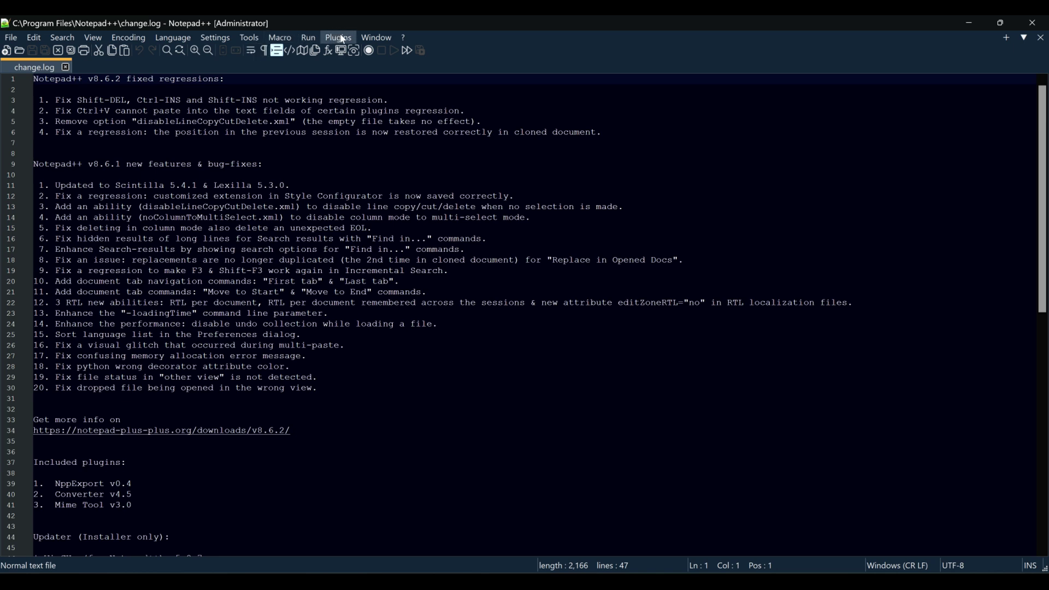
{"action": "left_click", "coordinate": [343, 38]}
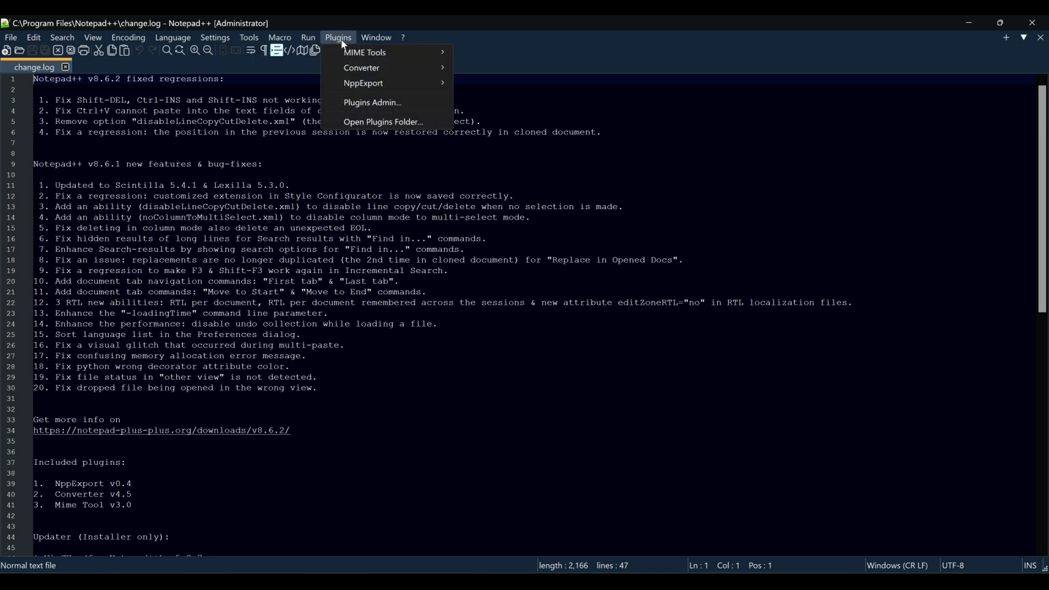
{"action": "left_click", "coordinate": [357, 107]}
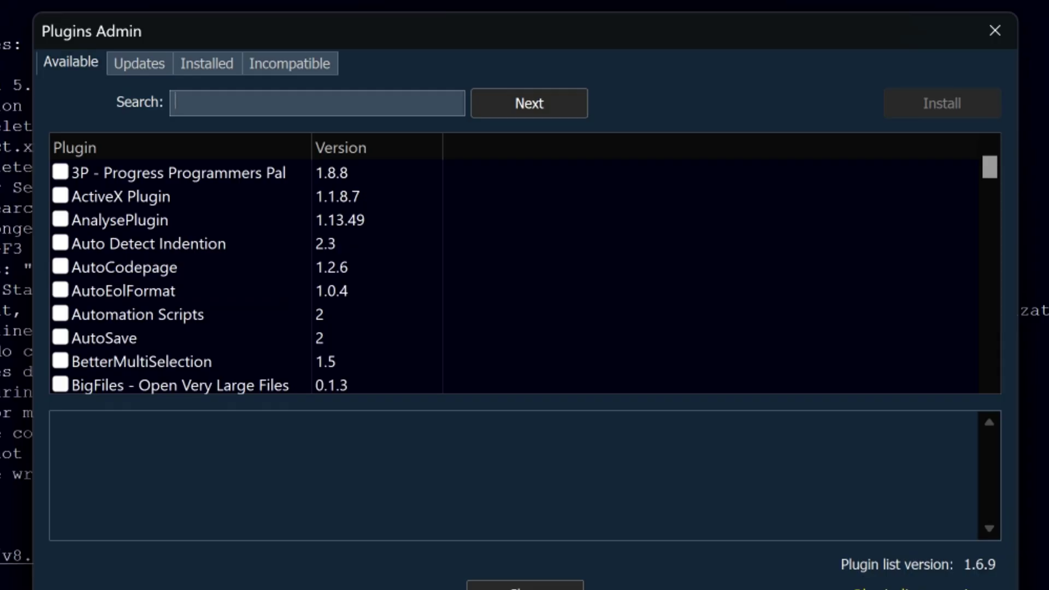
{"action": "type", "text": "json"}
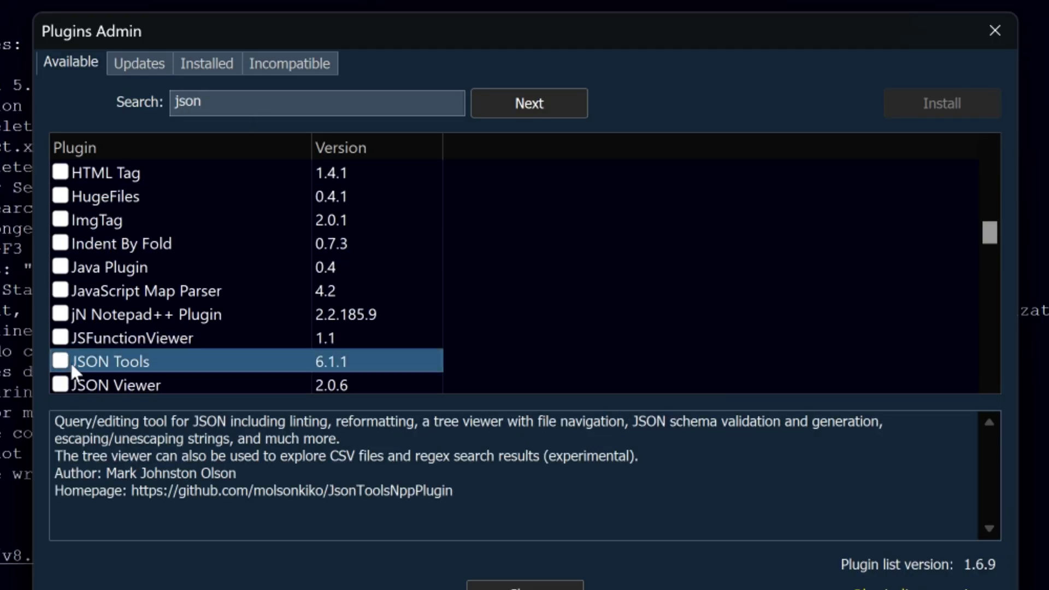
{"action": "left_click", "coordinate": [63, 385]}
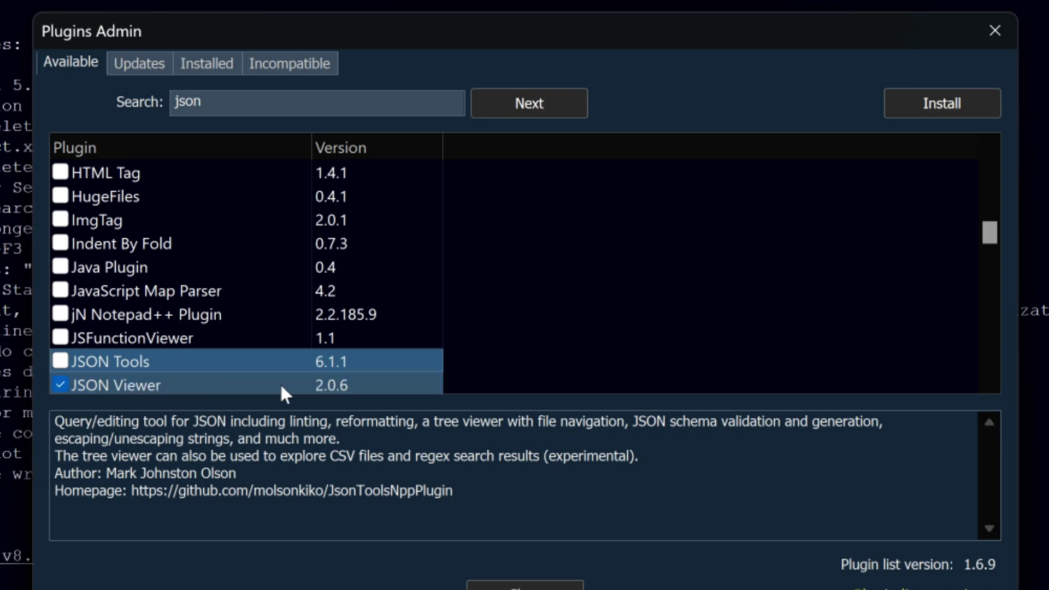
{"action": "left_click", "coordinate": [303, 384]}
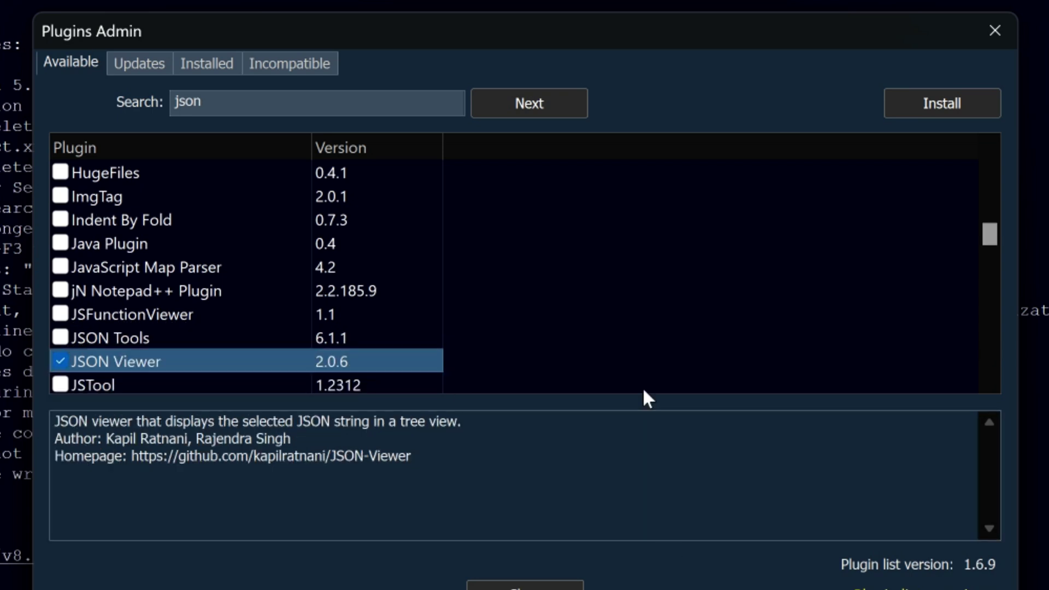
{"action": "left_click", "coordinate": [912, 107]}
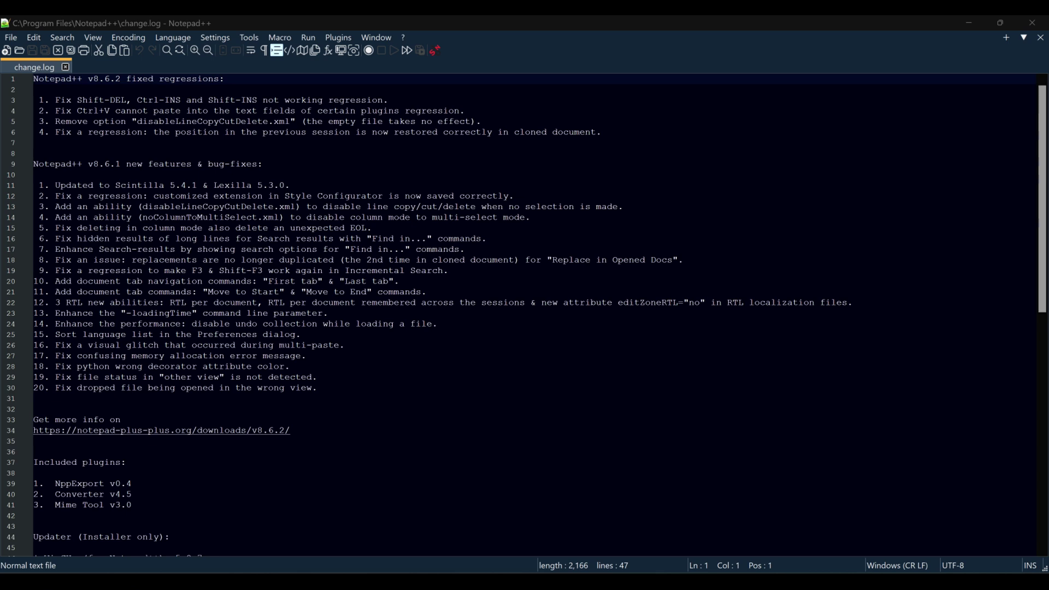
Step: Close change.log and open log.json from the GRPC desktop folder in Notepad++
{"action": "left_click", "coordinate": [65, 66]}
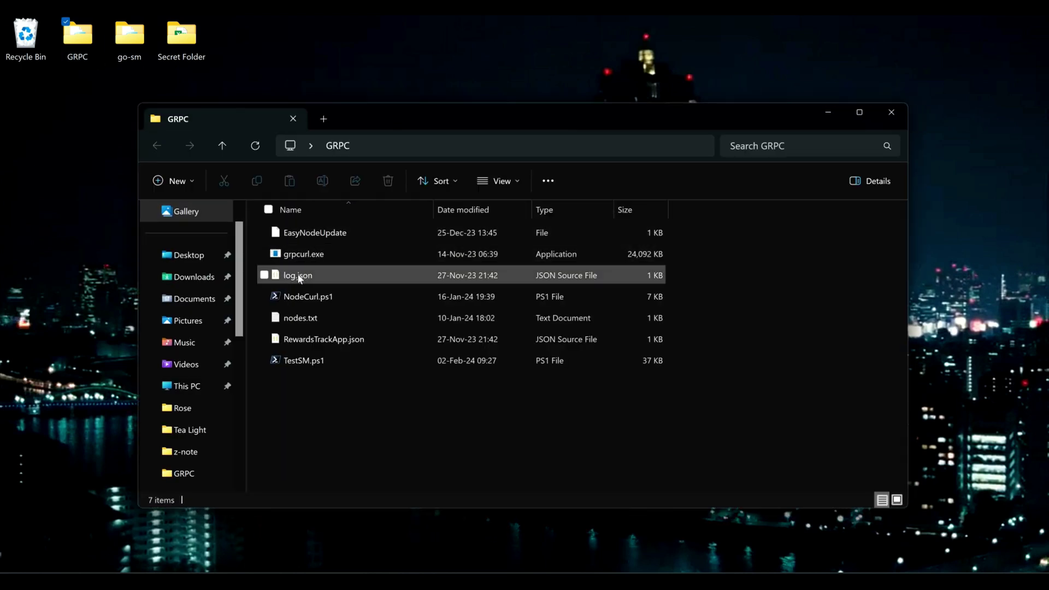
{"action": "left_click_drag", "start_coordinate": [302, 276], "coordinate": [262, 274]}
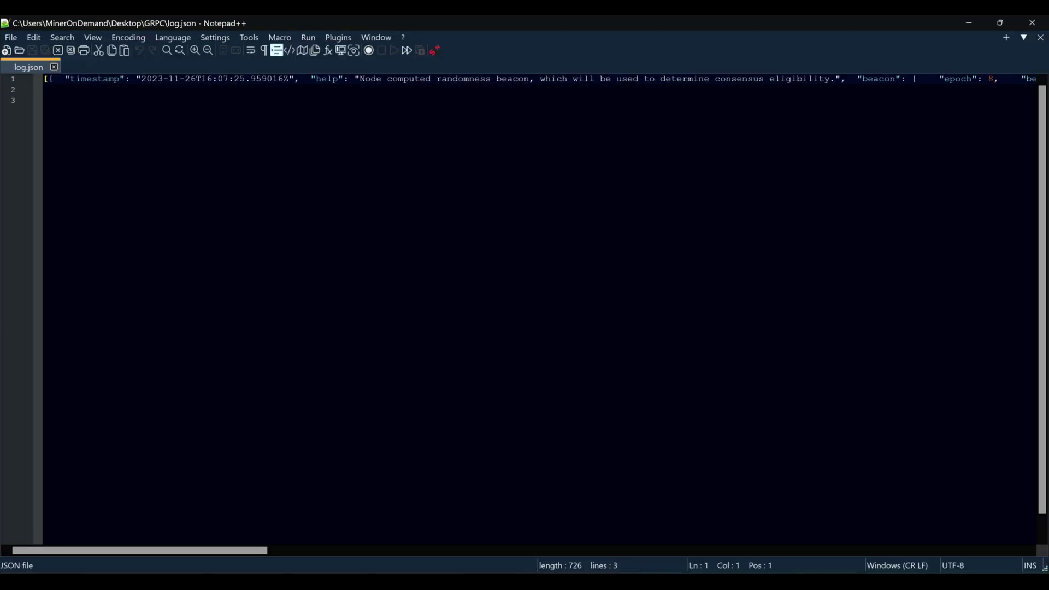
{"action": "left_click_drag", "start_coordinate": [355, 78], "coordinate": [677, 78]}
{"action": "left_click", "coordinate": [43, 100]}
Step: Format the single-line contents of log.json with the JSON Viewer plugin
{"action": "left_click", "coordinate": [339, 37]}
{"action": "mouse_move", "coordinate": [364, 100]}
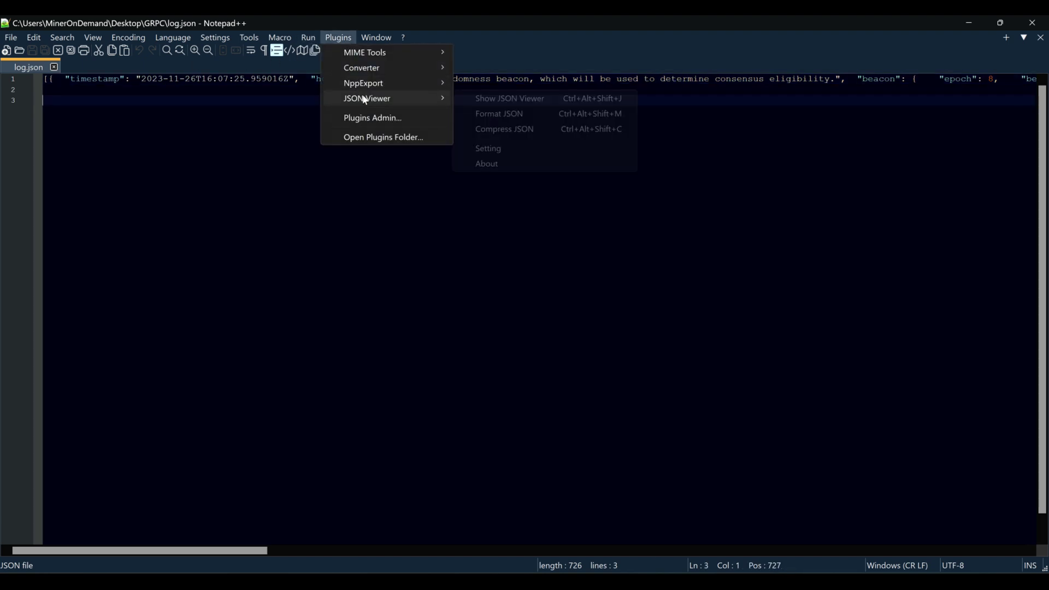
{"action": "left_click", "coordinate": [501, 116]}
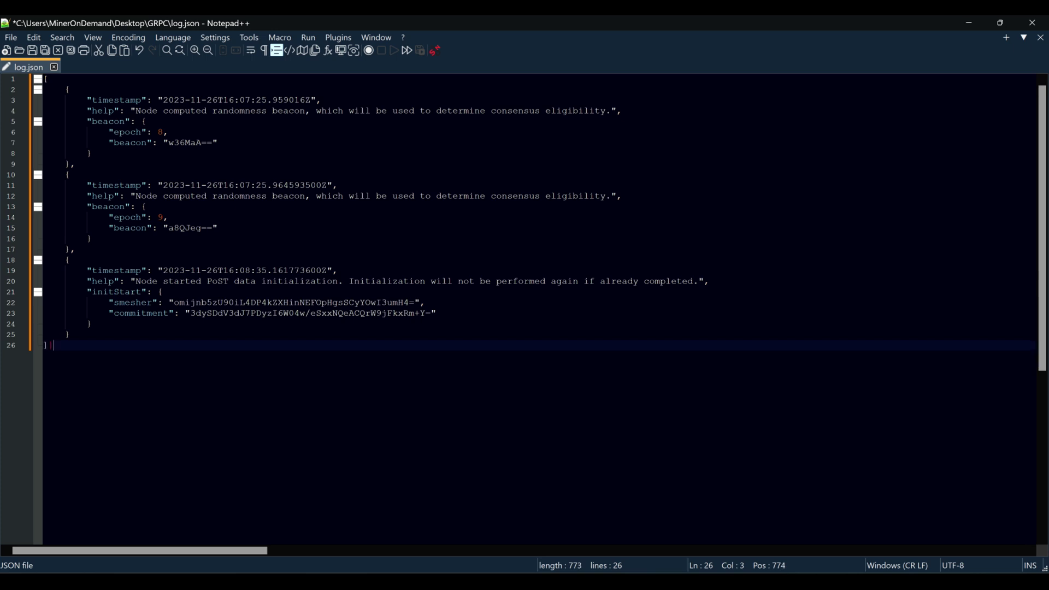
Step: Try to format log.json with JSON Viewer while a stray character follows the closing bracket, and dismiss the error dialog
{"action": "left_click", "coordinate": [338, 37]}
{"action": "mouse_move", "coordinate": [362, 100]}
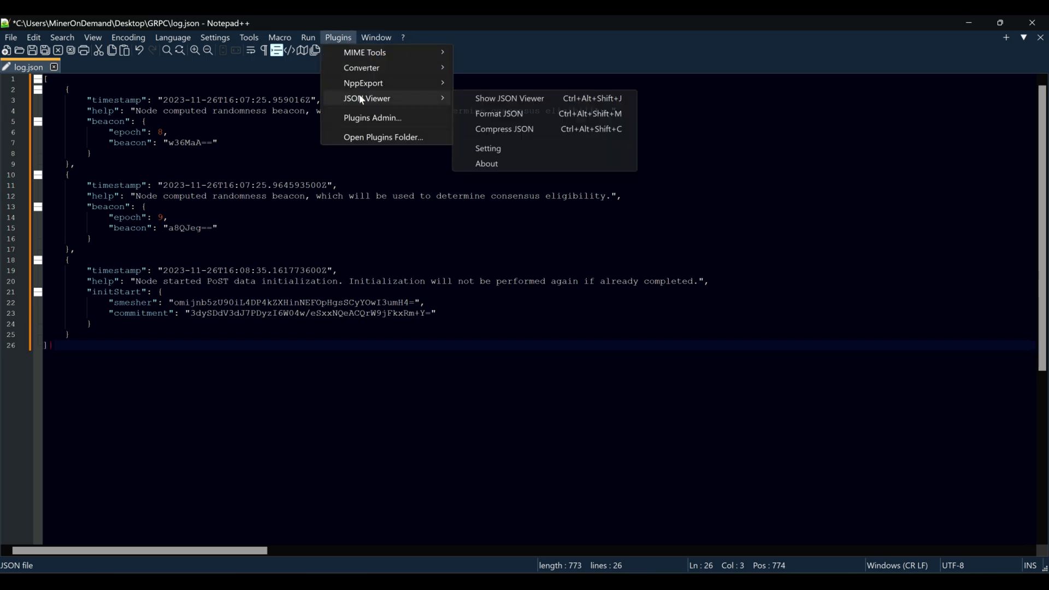
{"action": "left_click", "coordinate": [496, 115]}
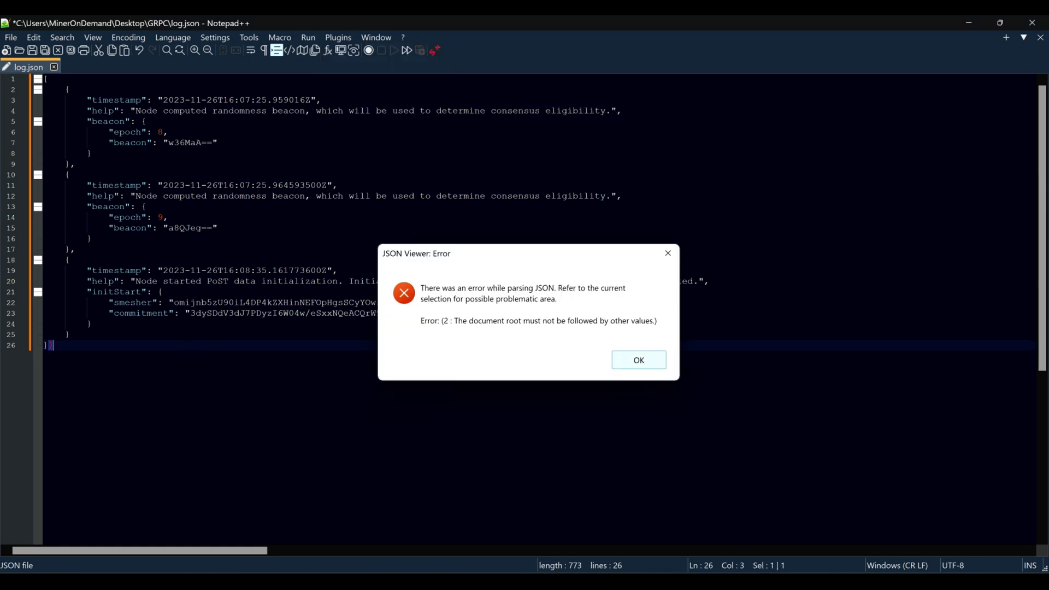
{"action": "left_click", "coordinate": [627, 364]}
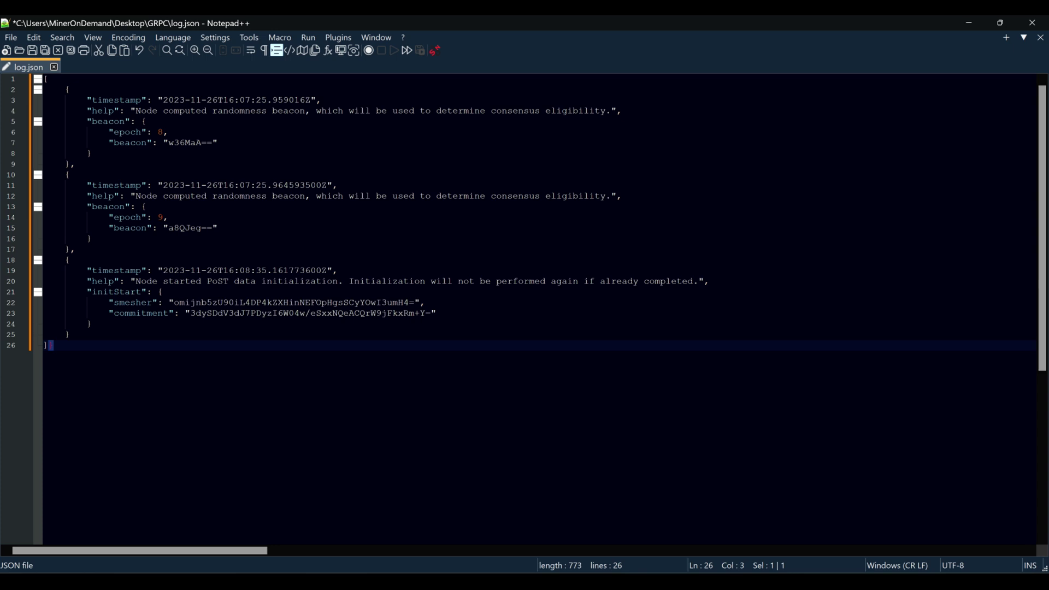
Step: Delete the stray character after the closing bracket in log.json and run the JSON Viewer formatting again
{"action": "key", "text": "BackSpace"}
{"action": "left_click", "coordinate": [327, 38]}
{"action": "mouse_move", "coordinate": [382, 99]}
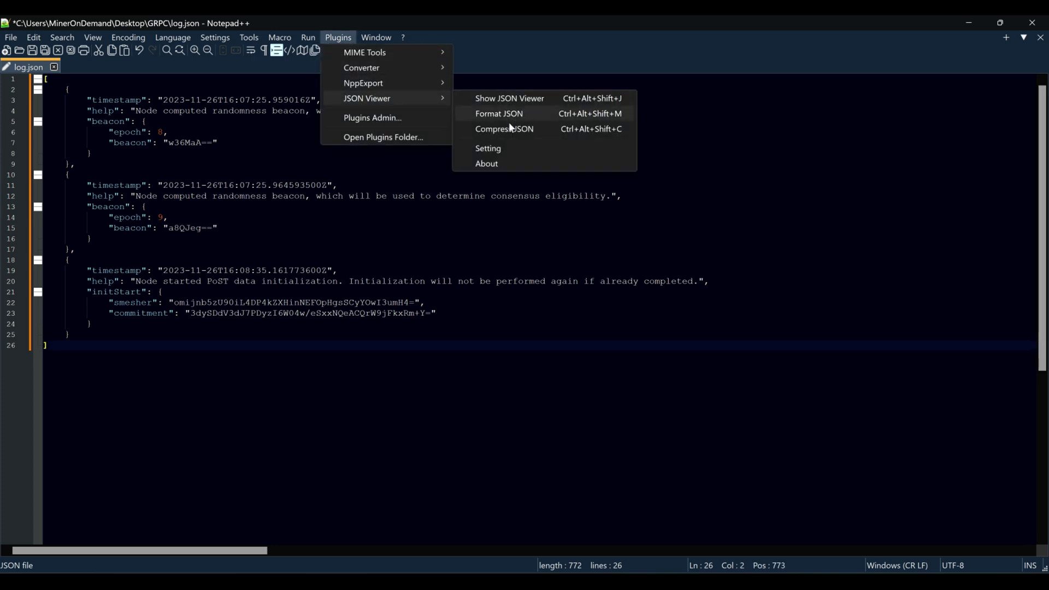
{"action": "left_click", "coordinate": [509, 117]}
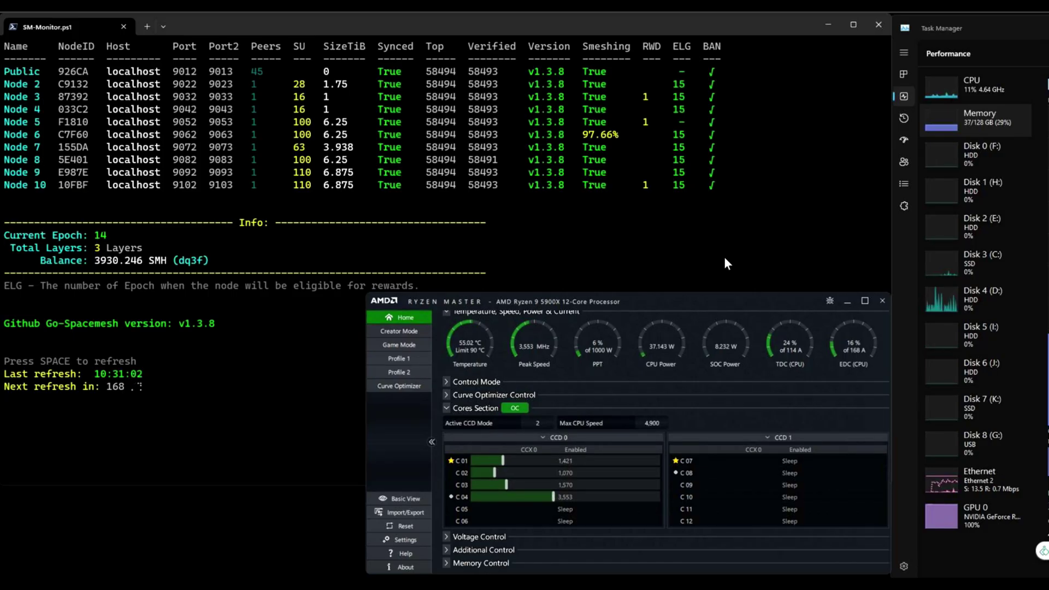
Step: Minimize the Ryzen Master and SM-Monitor windows and open the Test folder on the Miners (K:) drive in File Explorer
{"action": "left_click", "coordinate": [844, 302]}
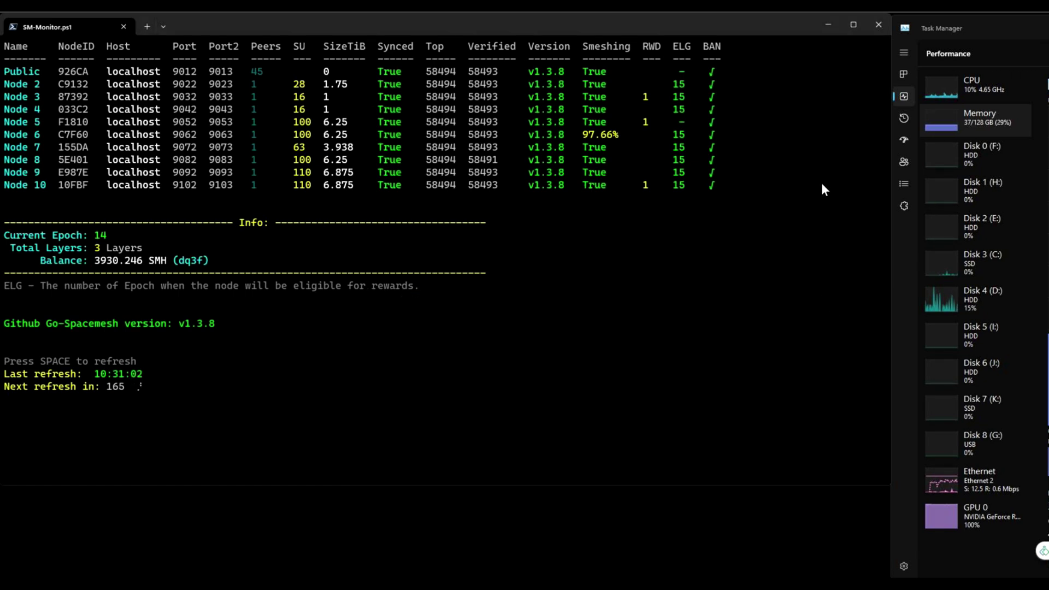
{"action": "left_click", "coordinate": [828, 25]}
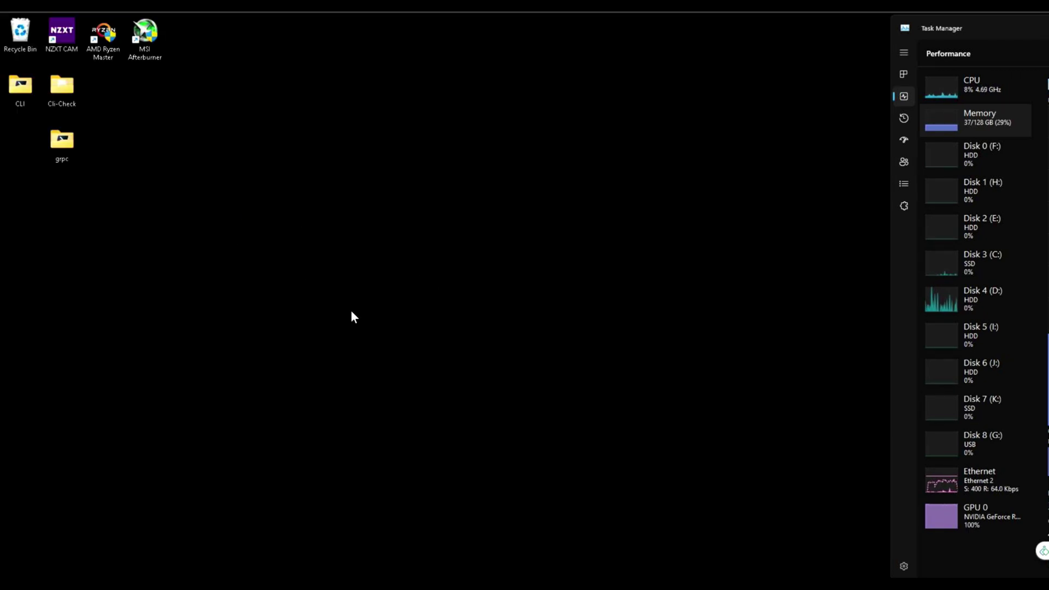
{"action": "left_click", "coordinate": [539, 573]}
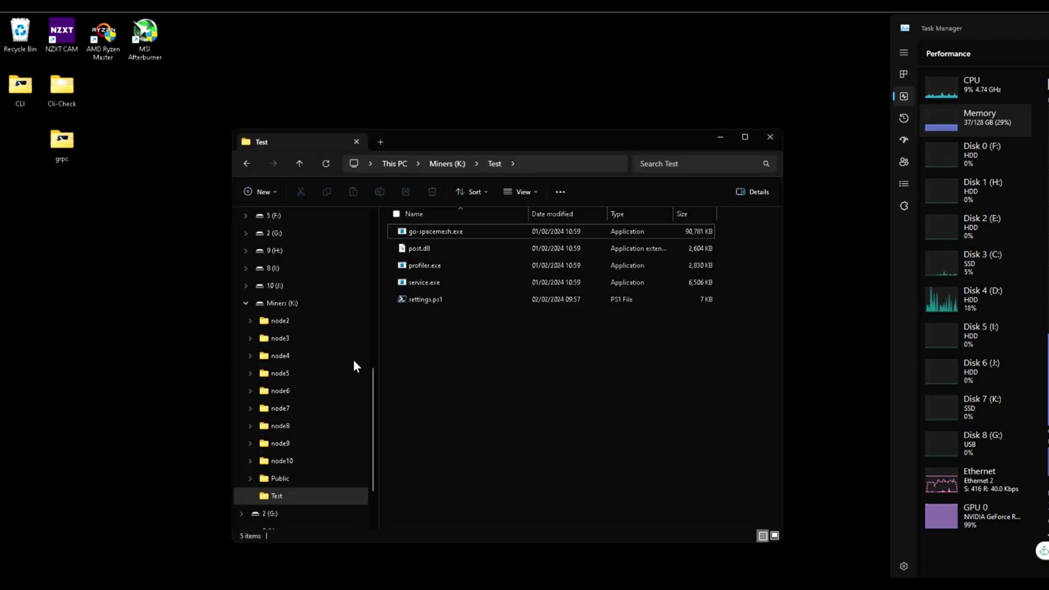
{"action": "scroll", "coordinate": [299, 415], "scroll_direction": "up", "scroll_amount": 10}
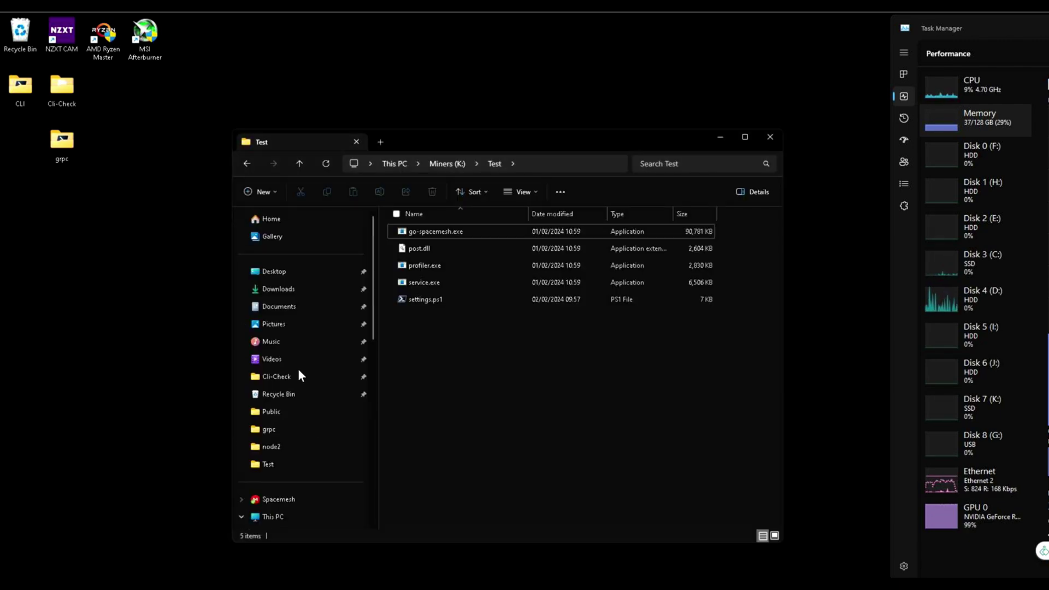
{"action": "scroll", "coordinate": [290, 355], "scroll_direction": "down", "scroll_amount": 5}
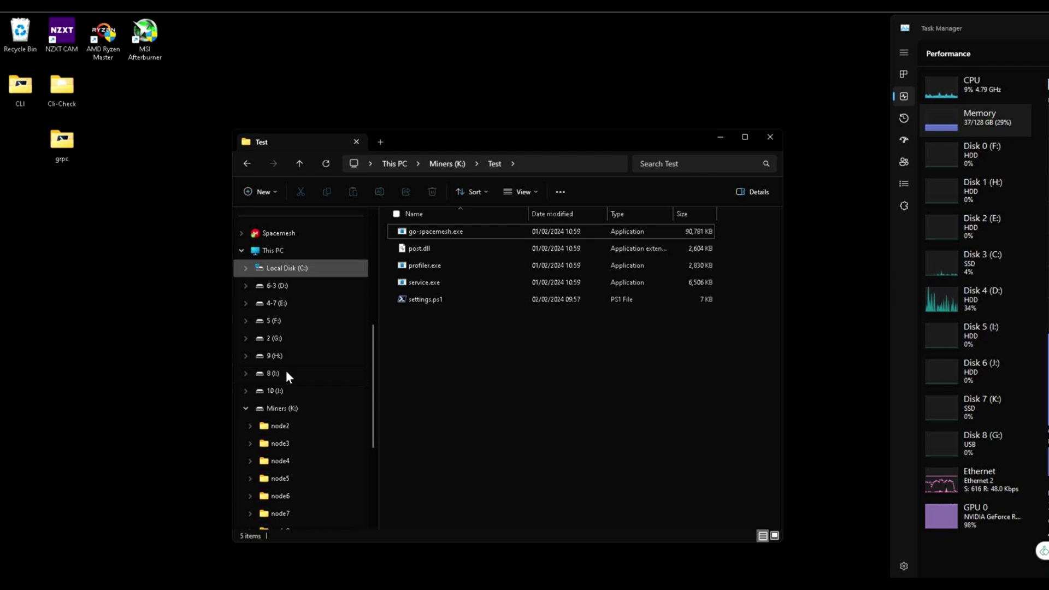
{"action": "left_click", "coordinate": [283, 408]}
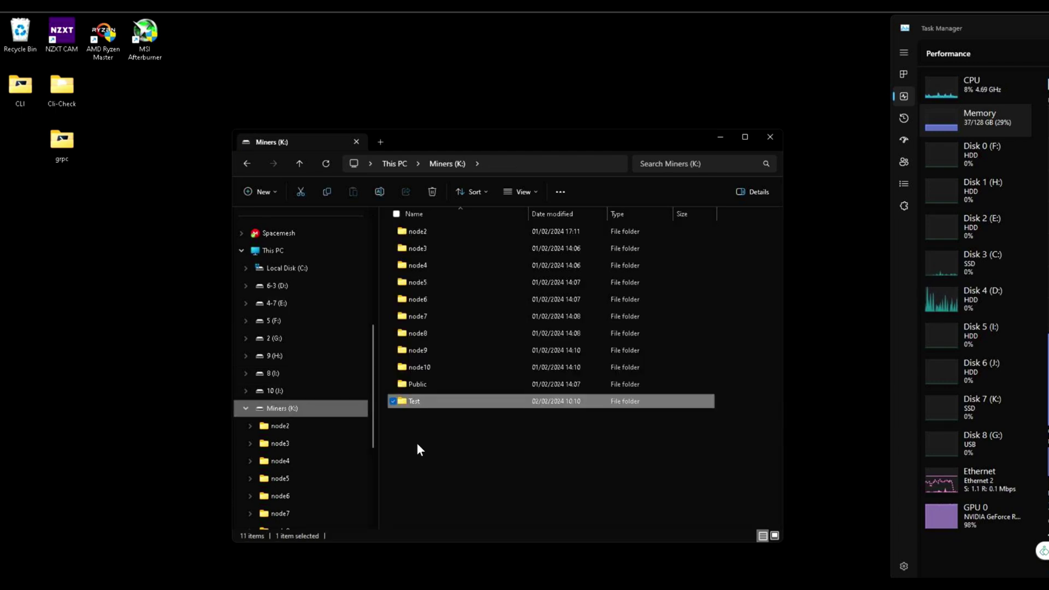
{"action": "double_click", "coordinate": [426, 407]}
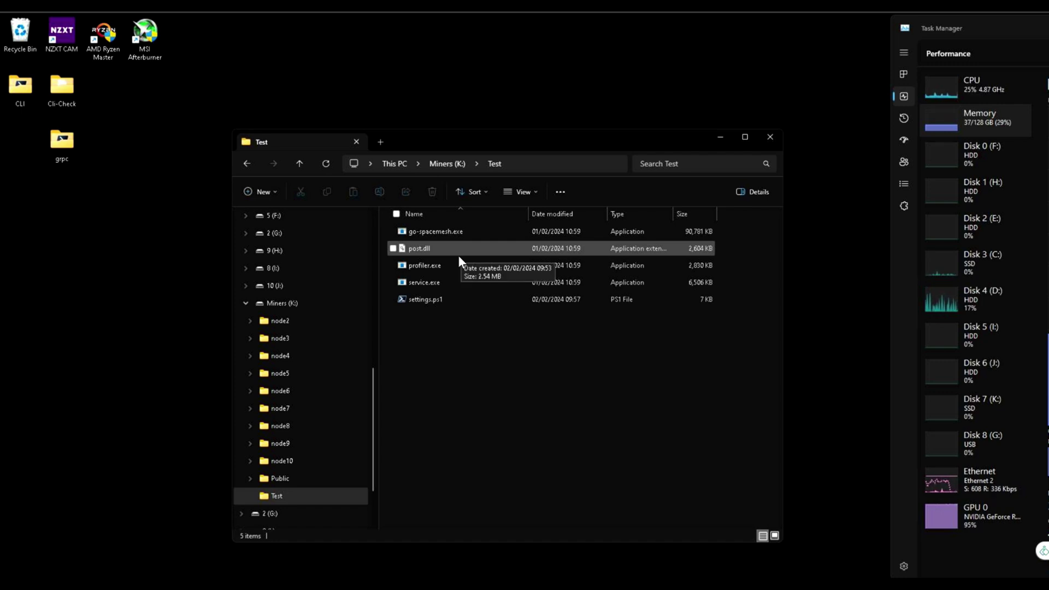
Step: Open settings.ps1 from the Test folder in Notepad++ and review the script's node, port and advanced settings
{"action": "right_click", "coordinate": [419, 299]}
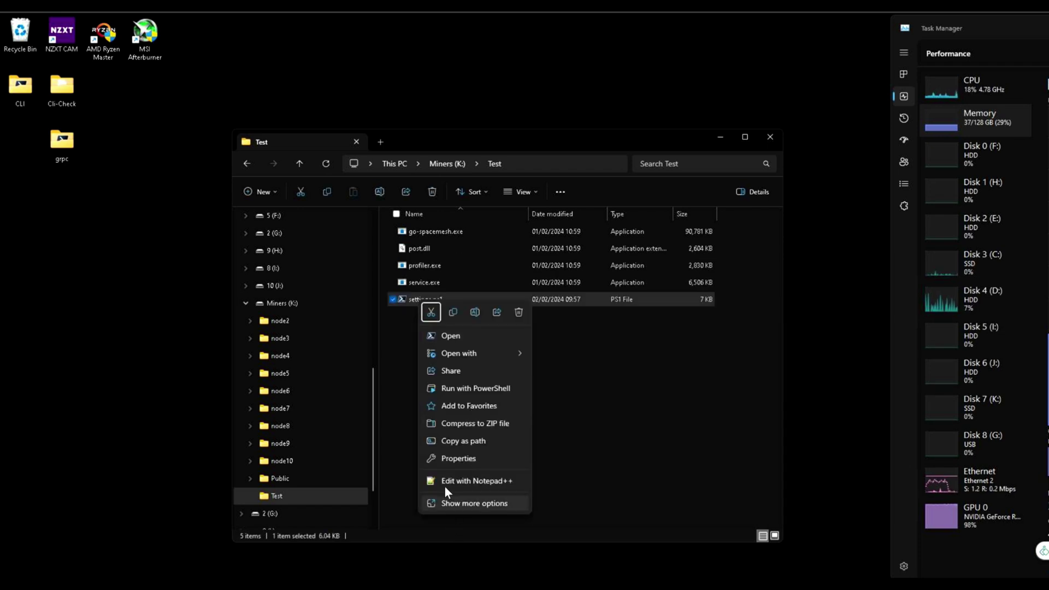
{"action": "left_click", "coordinate": [449, 481]}
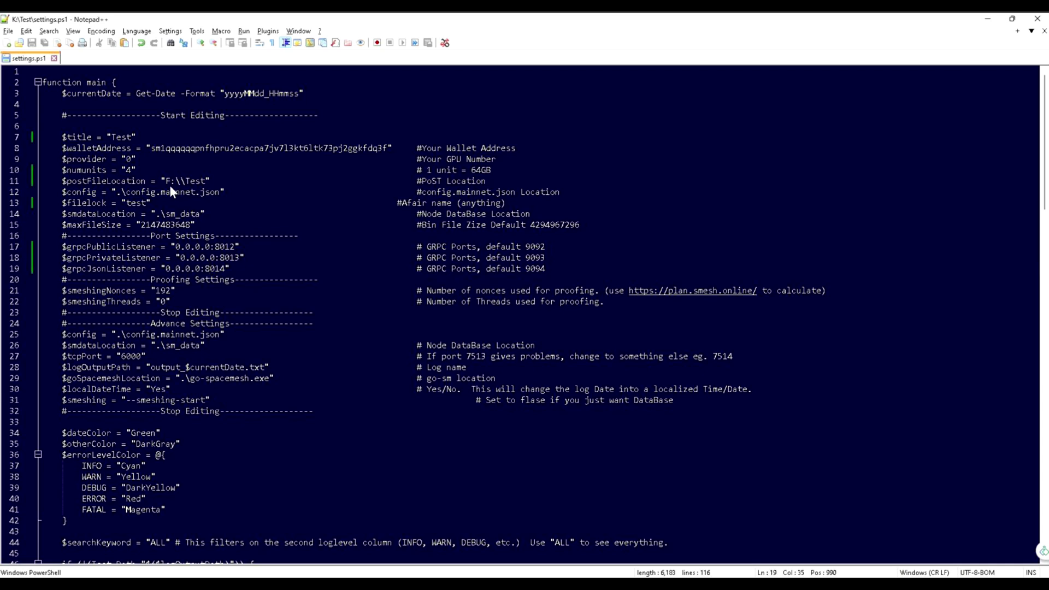
{"action": "left_click", "coordinate": [122, 137]}
{"action": "scroll", "coordinate": [130, 183], "scroll_direction": "down", "scroll_amount": 5}
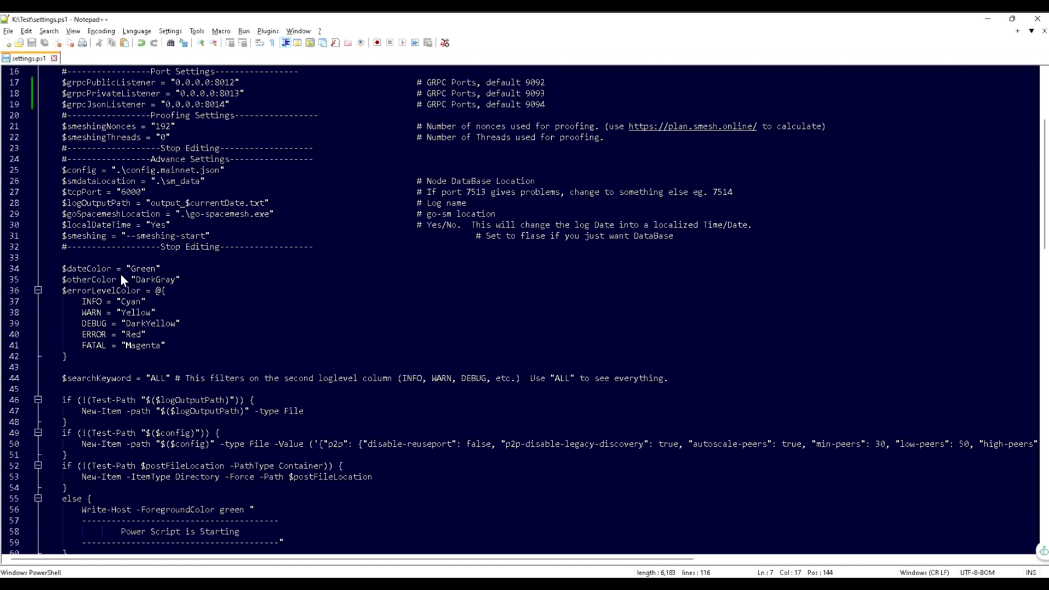
{"action": "scroll", "coordinate": [123, 276], "scroll_direction": "up", "scroll_amount": 5}
Step: Set $tcpPort to 6011 in settings.ps1, save and close the file, and minimize Notepad++
{"action": "left_click", "coordinate": [148, 358]}
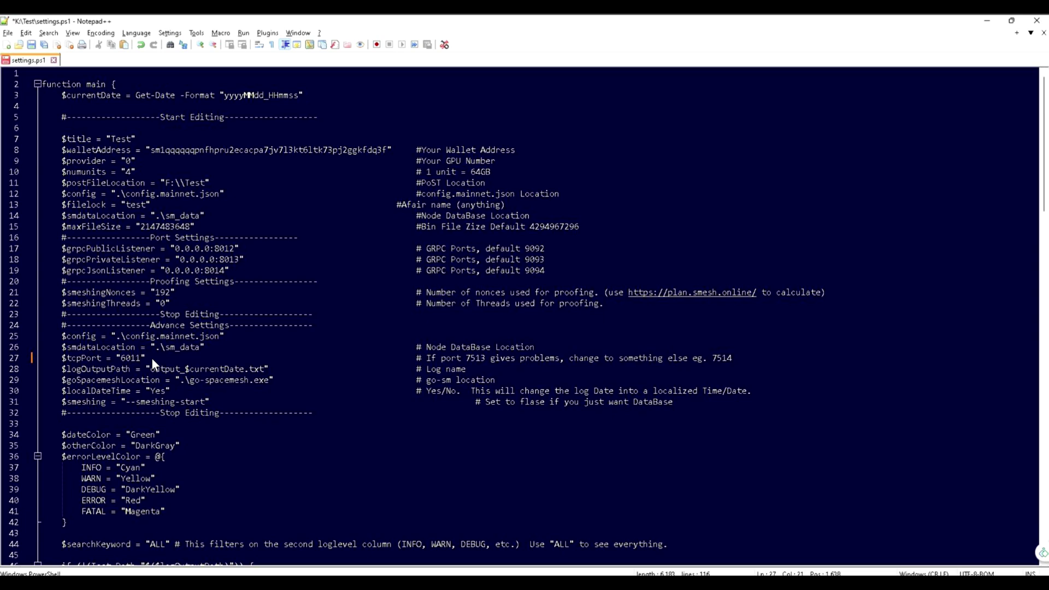
{"action": "key", "text": "ctrl+s"}
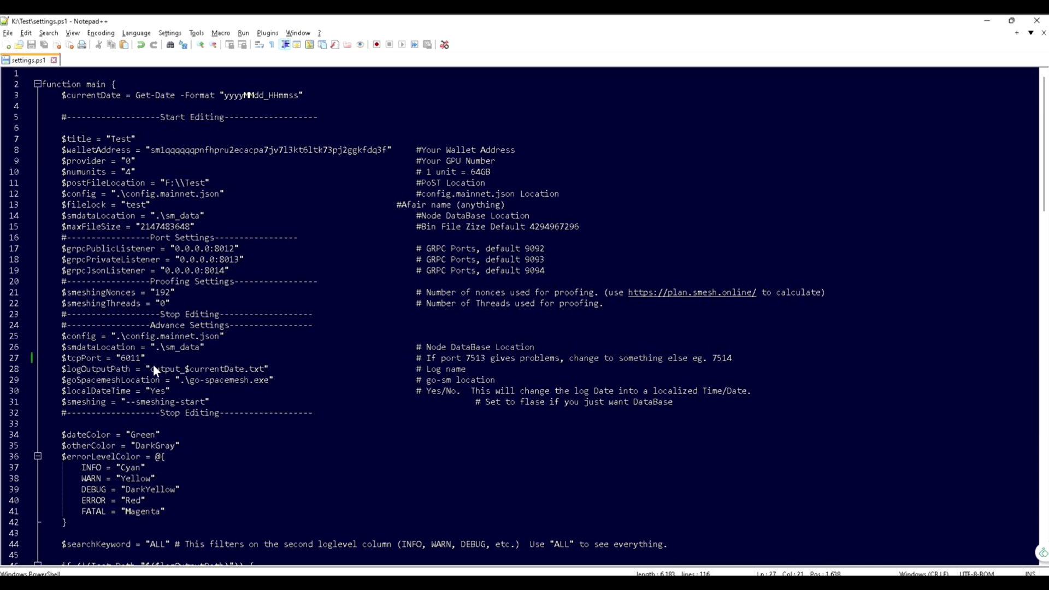
{"action": "left_click", "coordinate": [54, 60]}
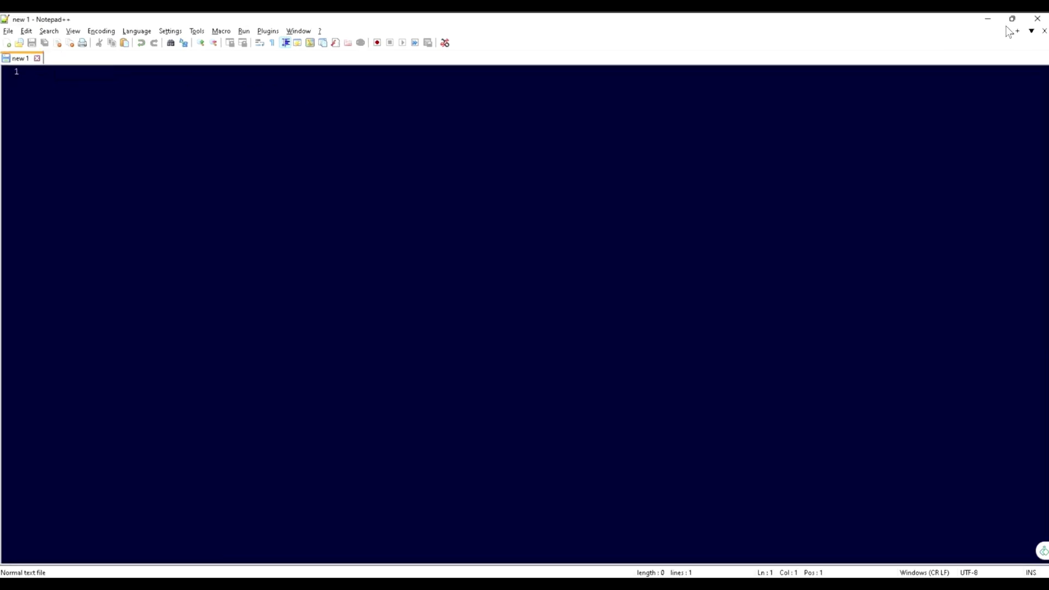
{"action": "left_click", "coordinate": [985, 21]}
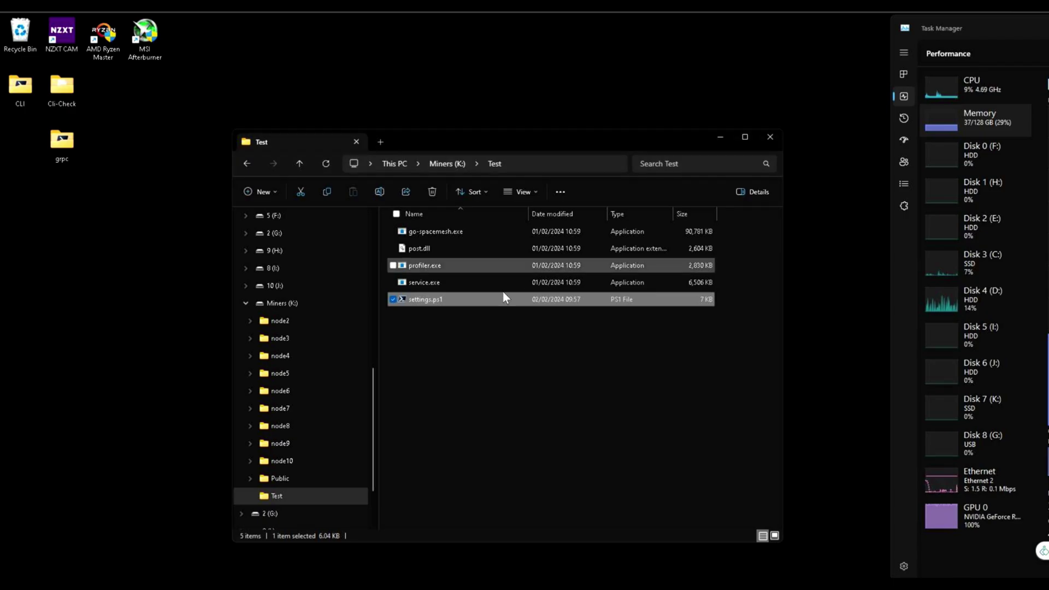
Step: Run settings.ps1 to start the node and generate its files in the Test folder, and close the terminal window
{"action": "double_click", "coordinate": [431, 306]}
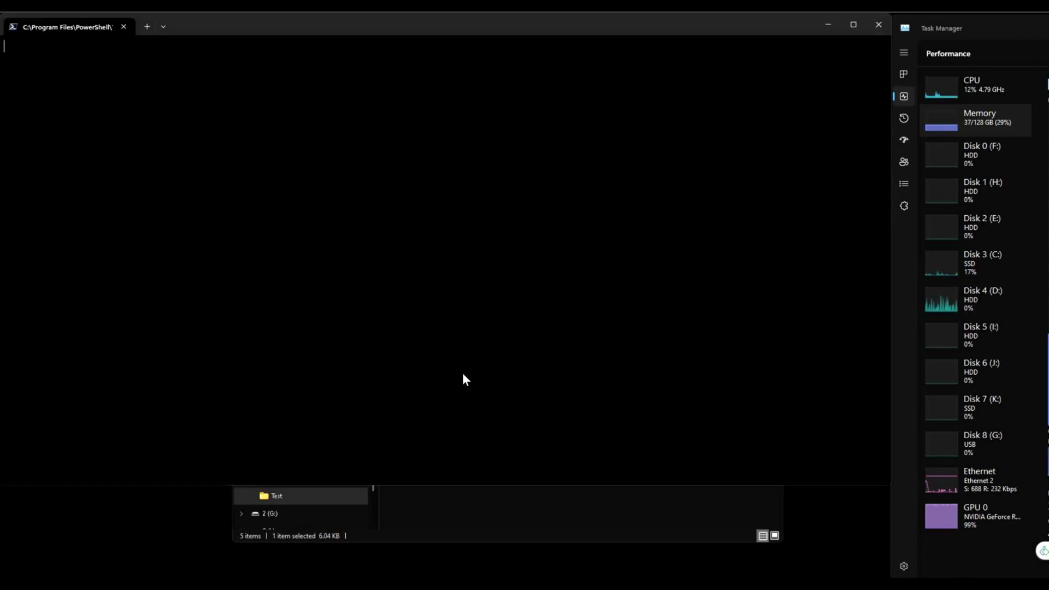
{"action": "left_click", "coordinate": [463, 507]}
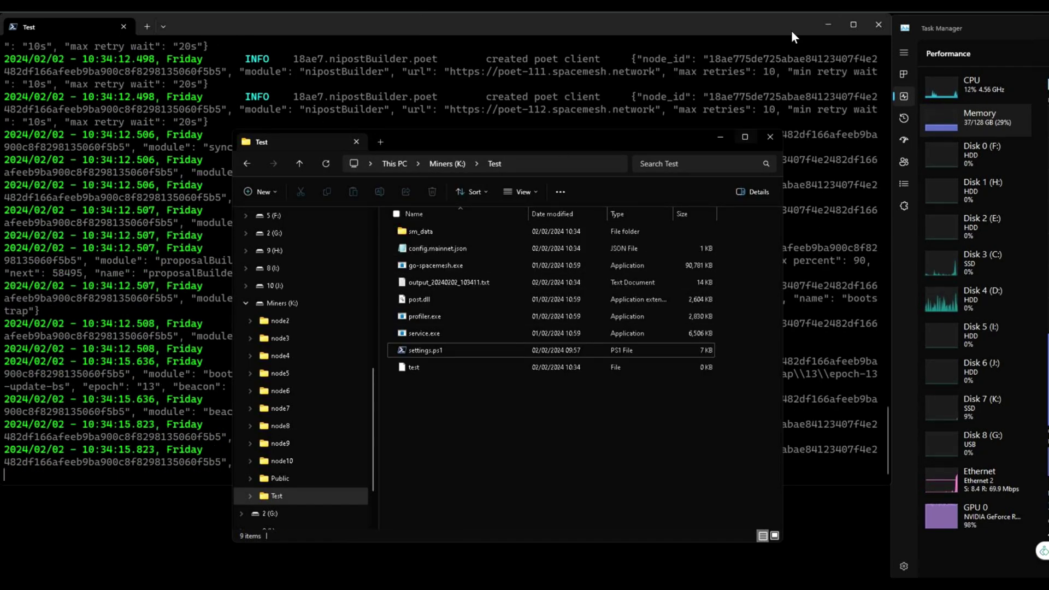
{"action": "left_click", "coordinate": [886, 28]}
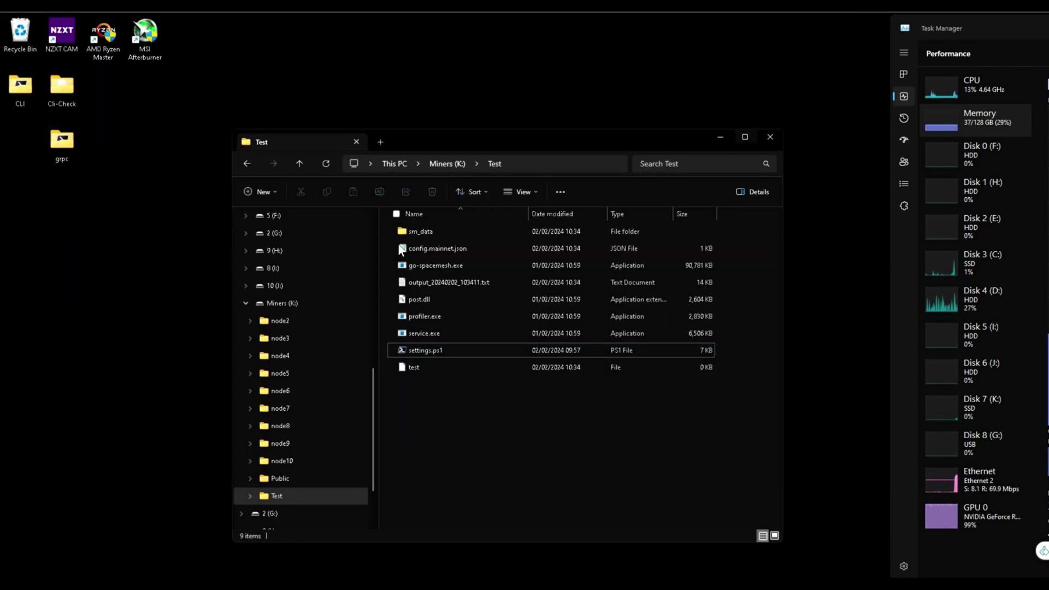
Step: Open config.mainnet.json from the Test folder in Notepad++
{"action": "left_click", "coordinate": [431, 250]}
{"action": "right_click", "coordinate": [431, 250]}
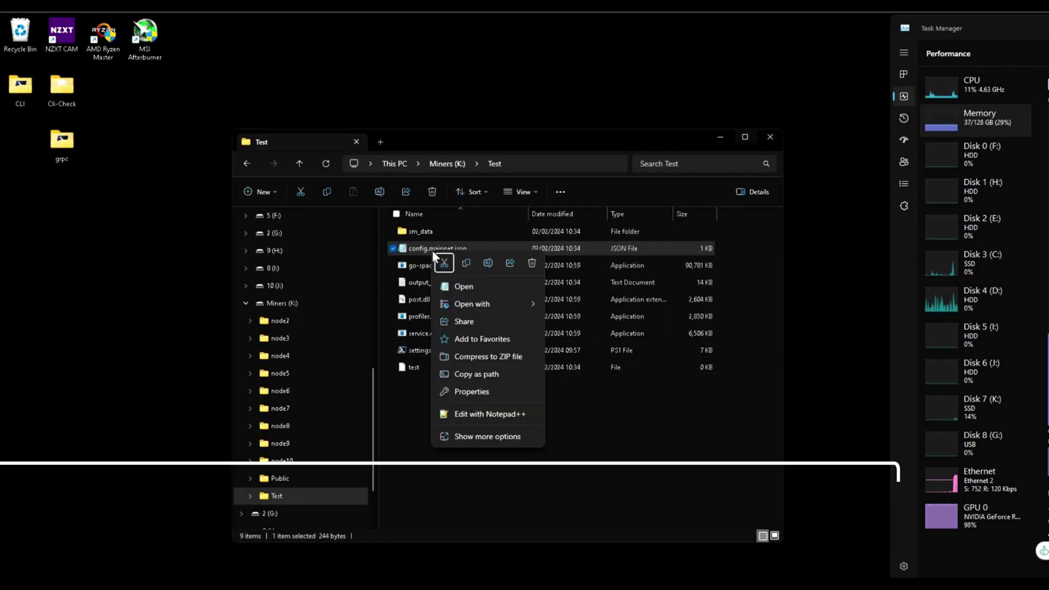
{"action": "left_click", "coordinate": [468, 414]}
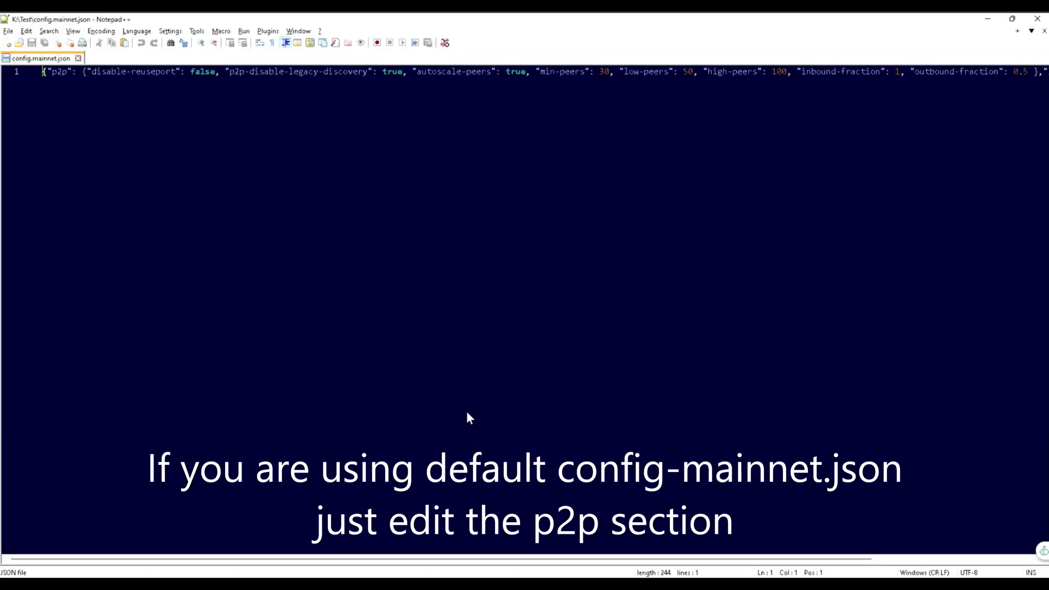
Step: Format config.mainnet.json with the JSON Viewer plugin and minimize Notepad++
{"action": "left_click", "coordinate": [268, 31]}
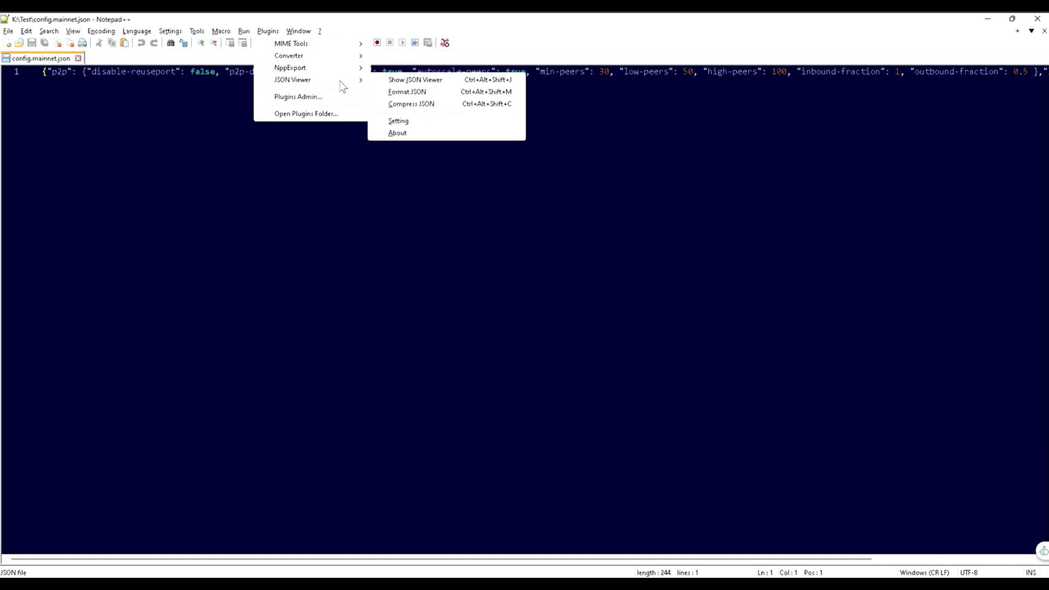
{"action": "left_click", "coordinate": [405, 92]}
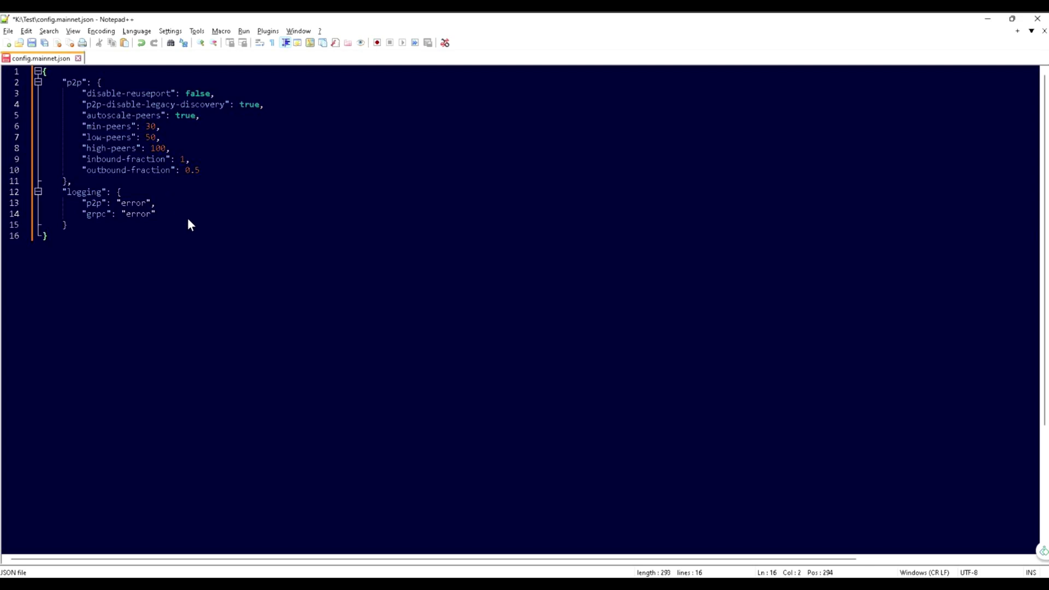
{"action": "left_click", "coordinate": [987, 20]}
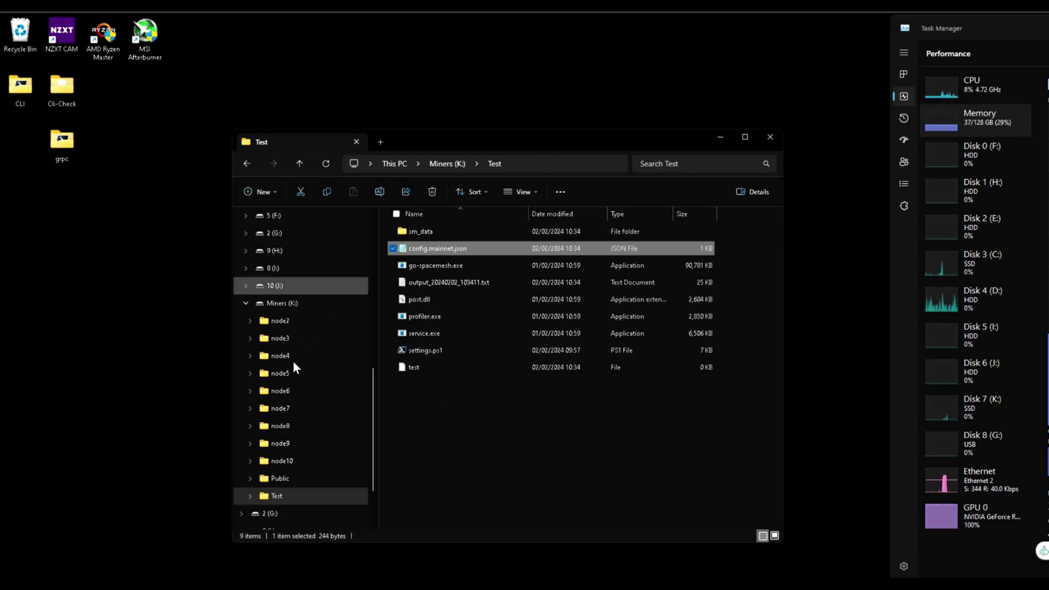
Step: Open p2p.key from Public\sm_data\p2p on the Miners (K:) drive in a new Explorer tab, and select its ID value
{"action": "left_click", "coordinate": [381, 143]}
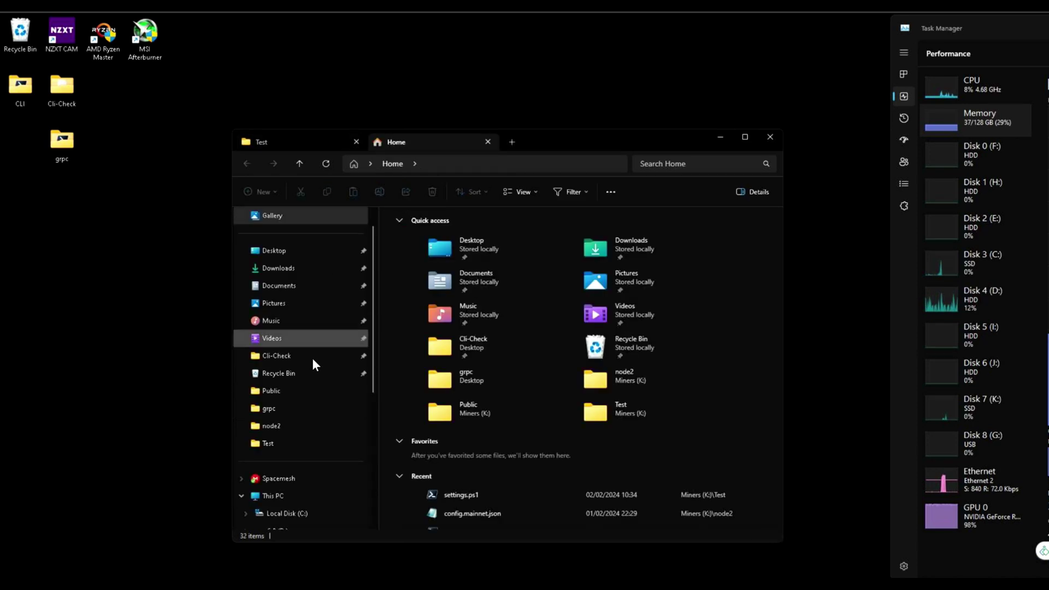
{"action": "scroll", "coordinate": [310, 366], "scroll_direction": "down", "scroll_amount": 4}
{"action": "left_click", "coordinate": [283, 431]}
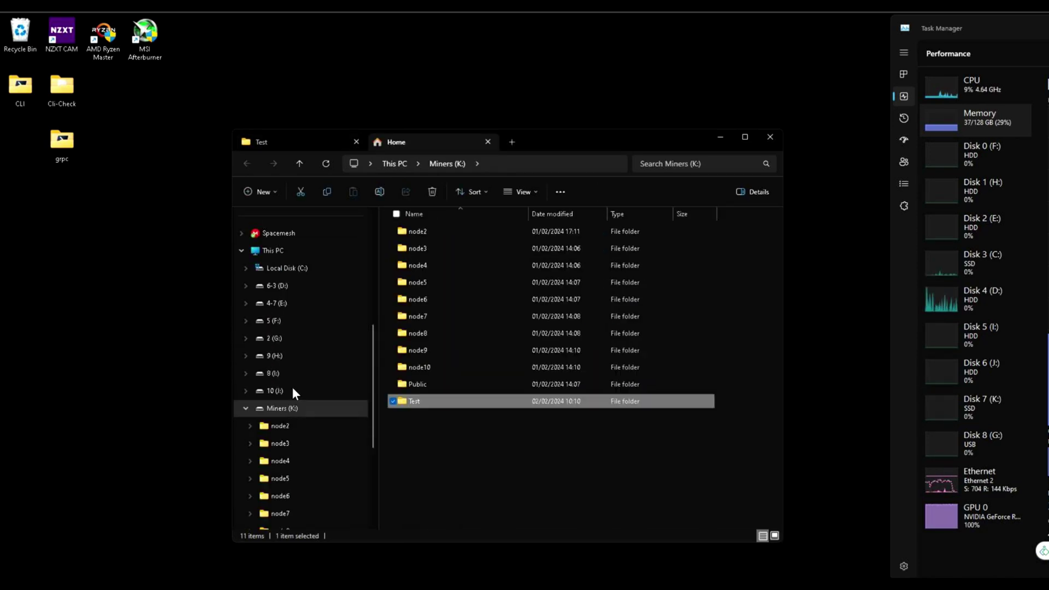
{"action": "left_click", "coordinate": [429, 383]}
{"action": "double_click", "coordinate": [429, 383]}
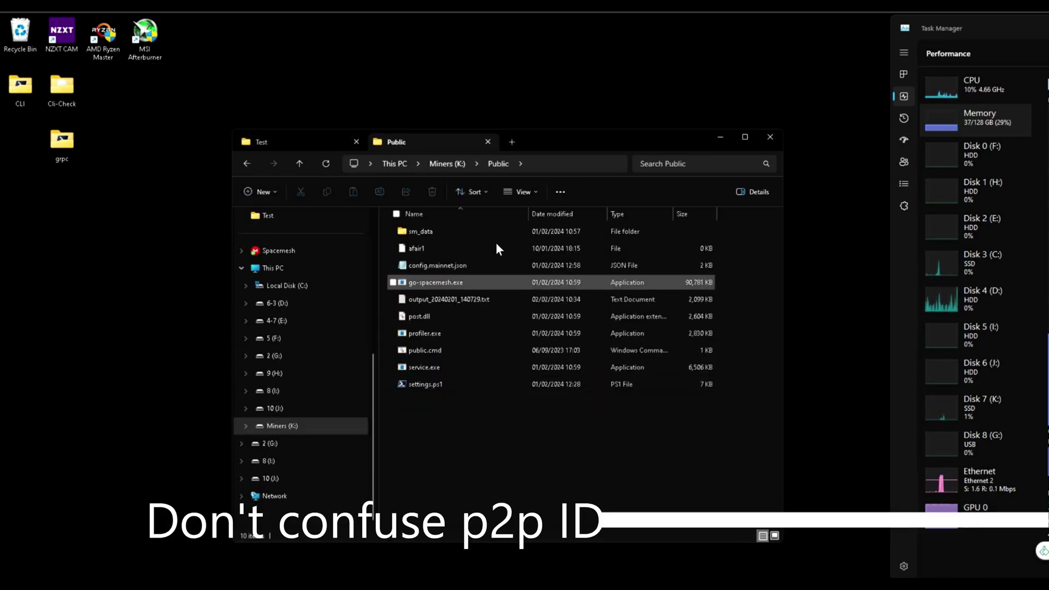
{"action": "double_click", "coordinate": [431, 232]}
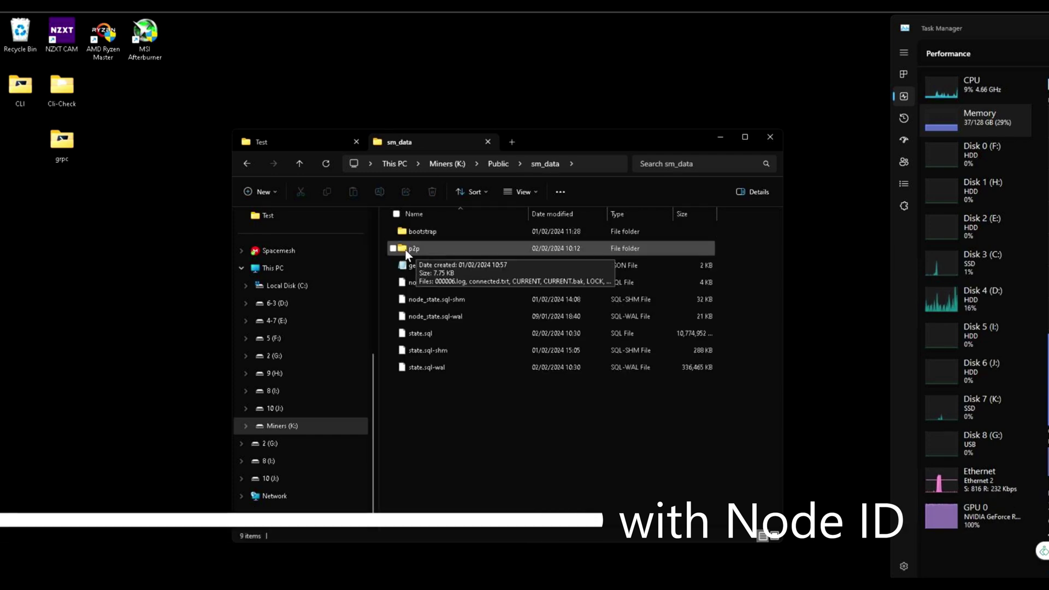
{"action": "double_click", "coordinate": [425, 248]}
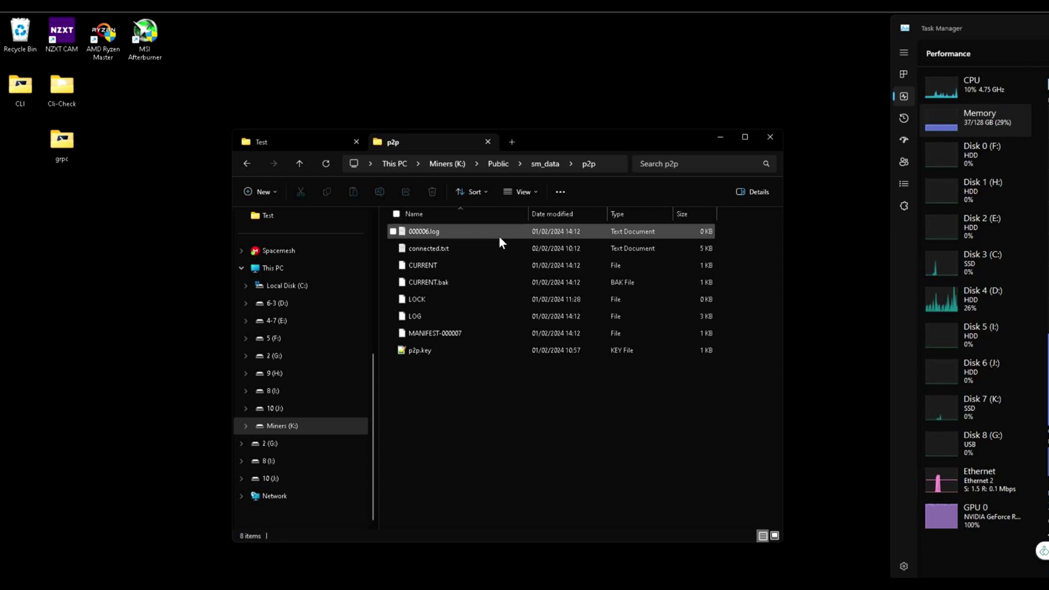
{"action": "double_click", "coordinate": [421, 352]}
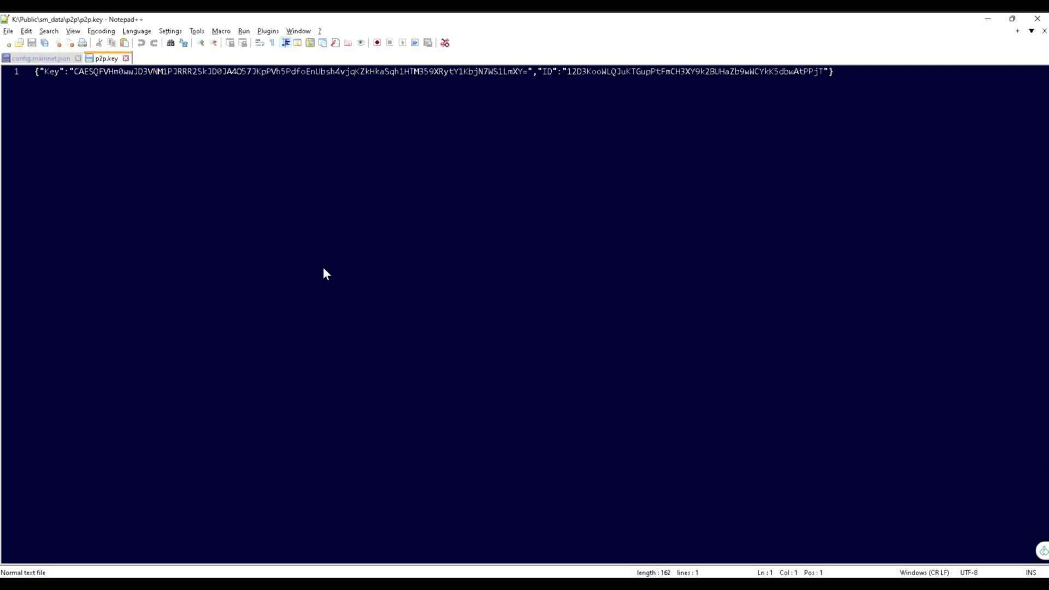
{"action": "double_click", "coordinate": [628, 71]}
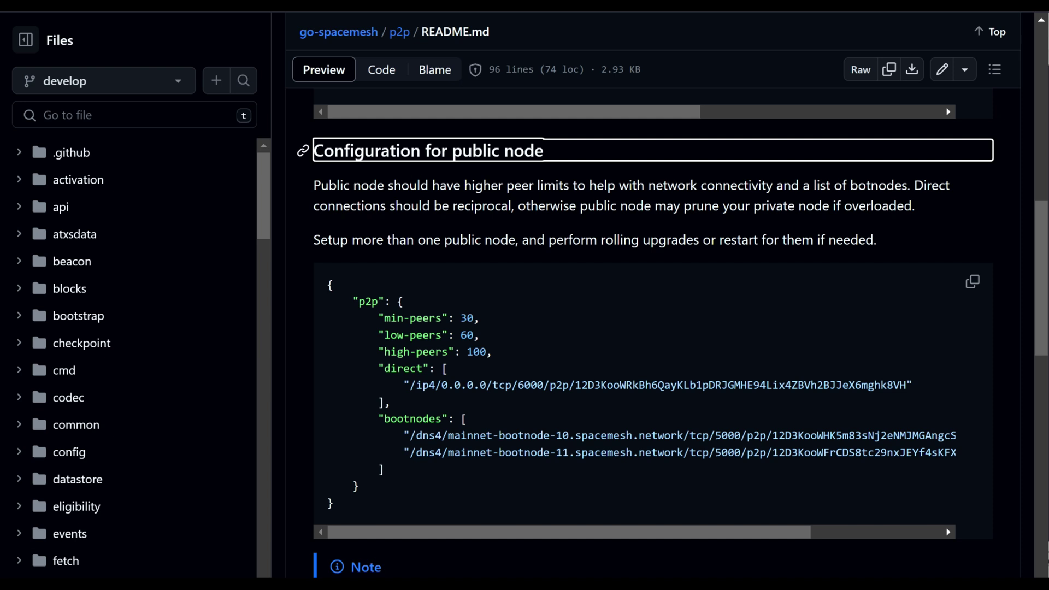
Step: Compare the public and private node configurations in the go-spacemesh p2p README on GitHub, and copy the private node's "listen" line
{"action": "scroll", "coordinate": [546, 267], "scroll_direction": "down", "scroll_amount": 8}
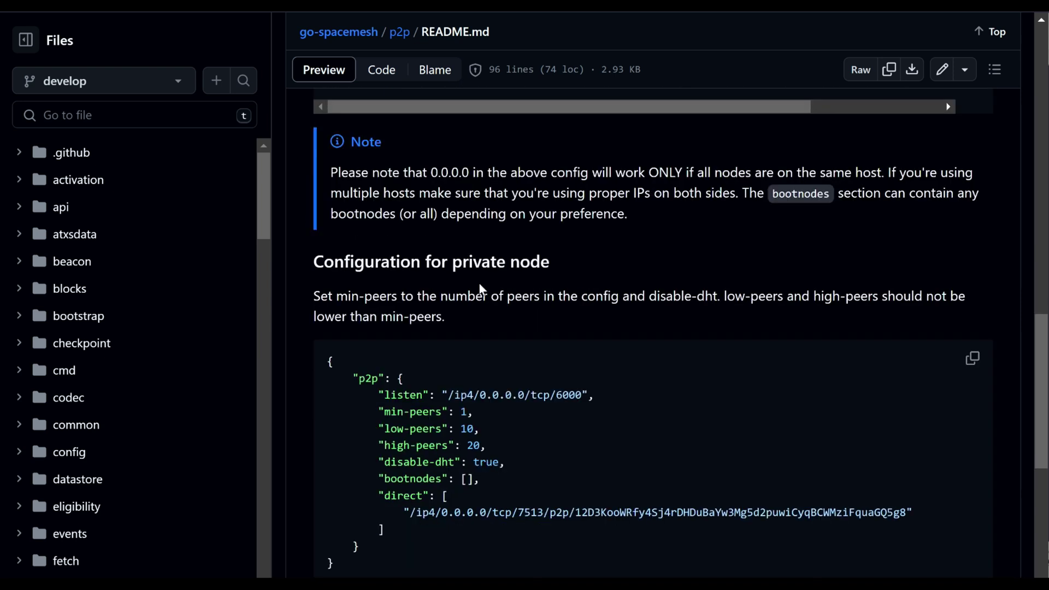
{"action": "left_click_drag", "start_coordinate": [452, 261], "coordinate": [549, 263]}
{"action": "scroll", "coordinate": [489, 274], "scroll_direction": "up", "scroll_amount": 8}
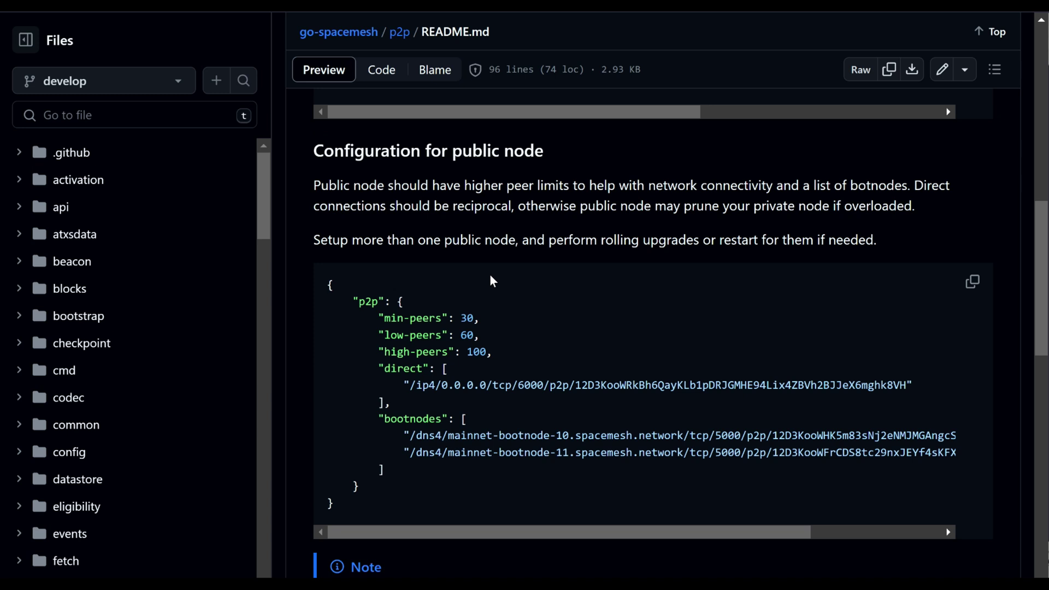
{"action": "scroll", "coordinate": [490, 274], "scroll_direction": "down", "scroll_amount": 8}
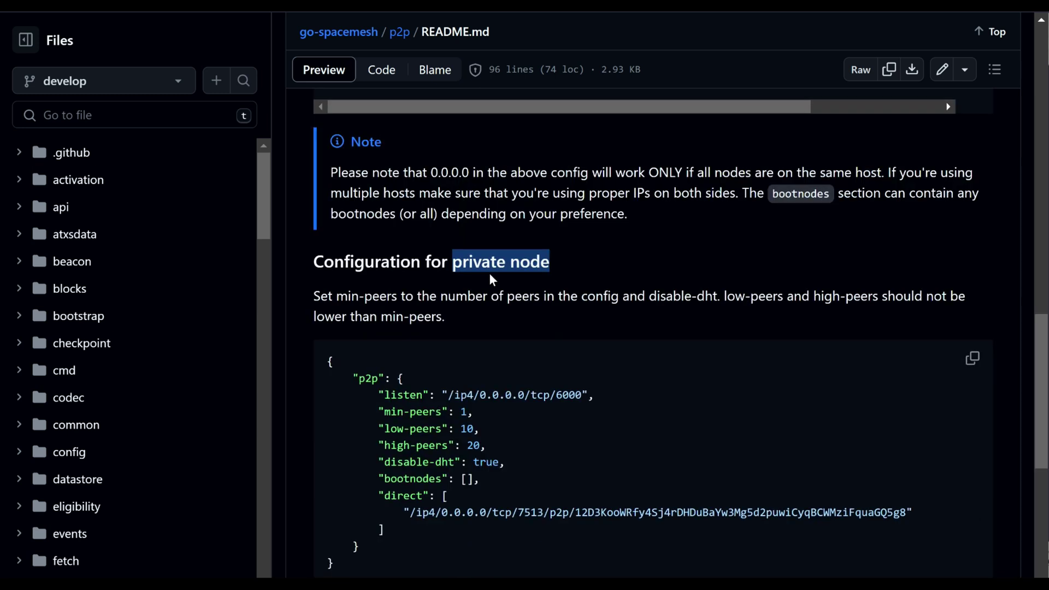
{"action": "scroll", "coordinate": [490, 273], "scroll_direction": "down", "scroll_amount": 3}
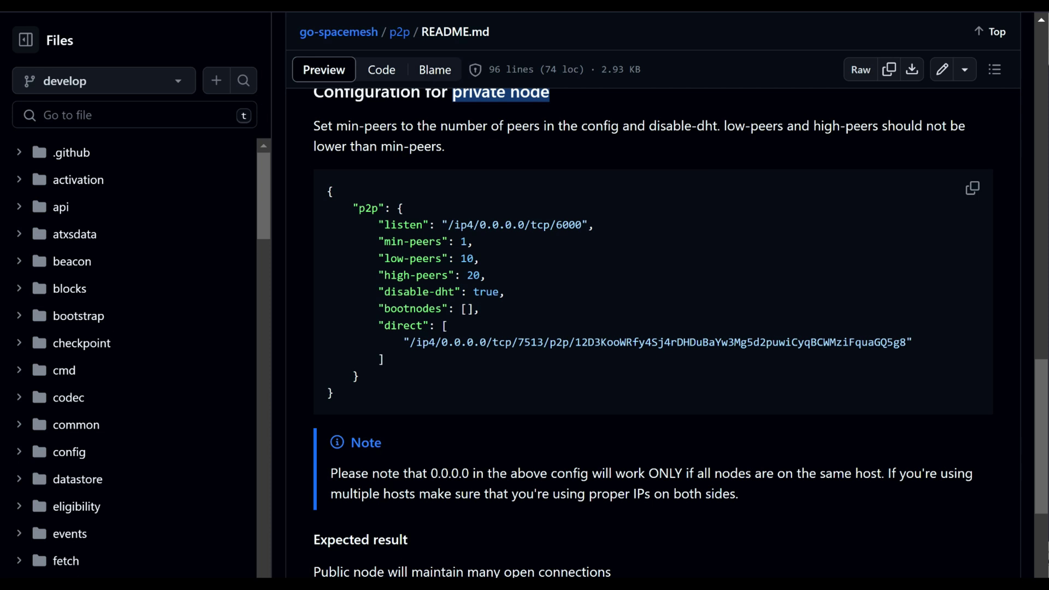
{"action": "left_click_drag", "start_coordinate": [378, 225], "coordinate": [604, 226]}
{"action": "right_click", "coordinate": [546, 226]}
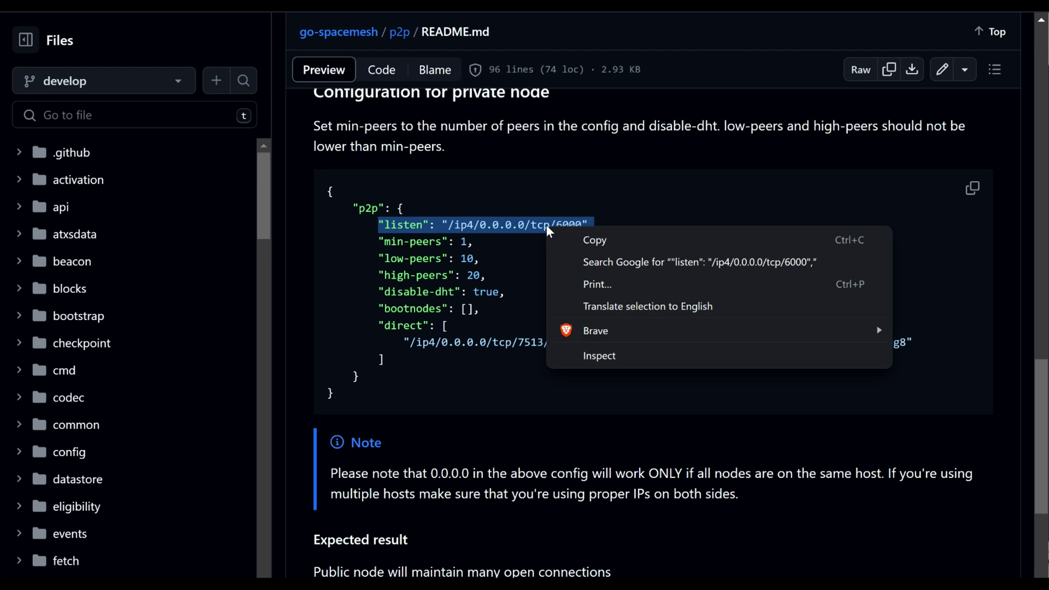
{"action": "left_click", "coordinate": [604, 240]}
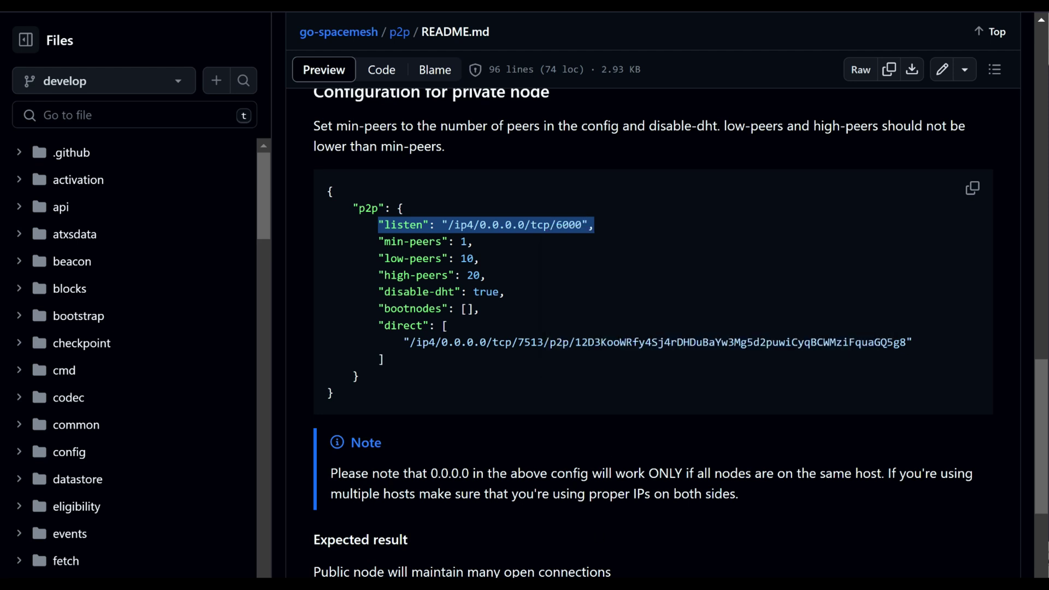
Step: Insert "listen": "/ip4/0.0.0.0/tcp/6000" as the first entry of the p2p section in config.mainnet.json in Notepad++
{"action": "key", "text": "alt+Tab"}
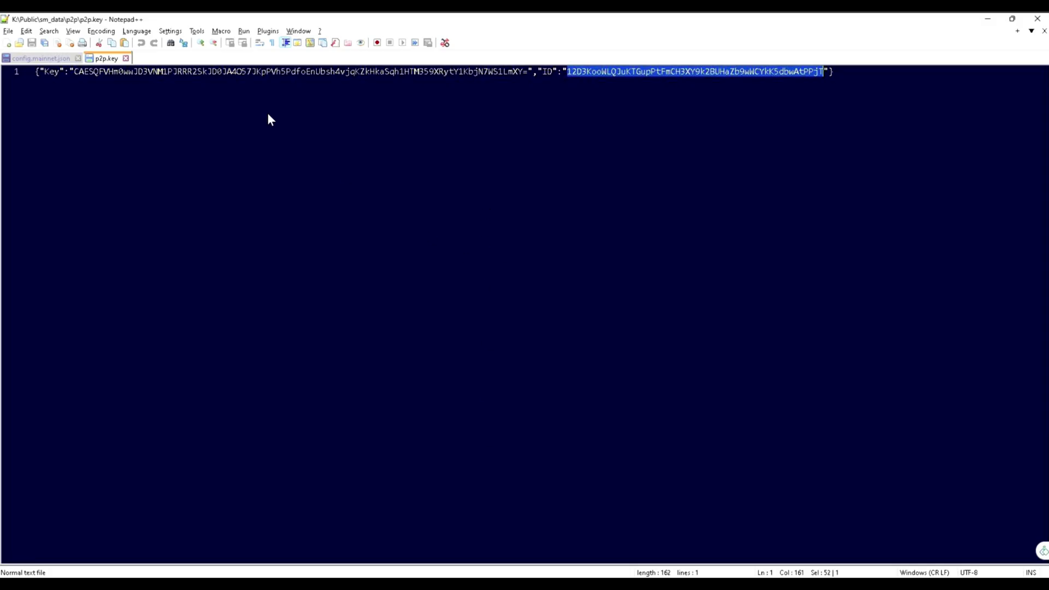
{"action": "left_click", "coordinate": [51, 57]}
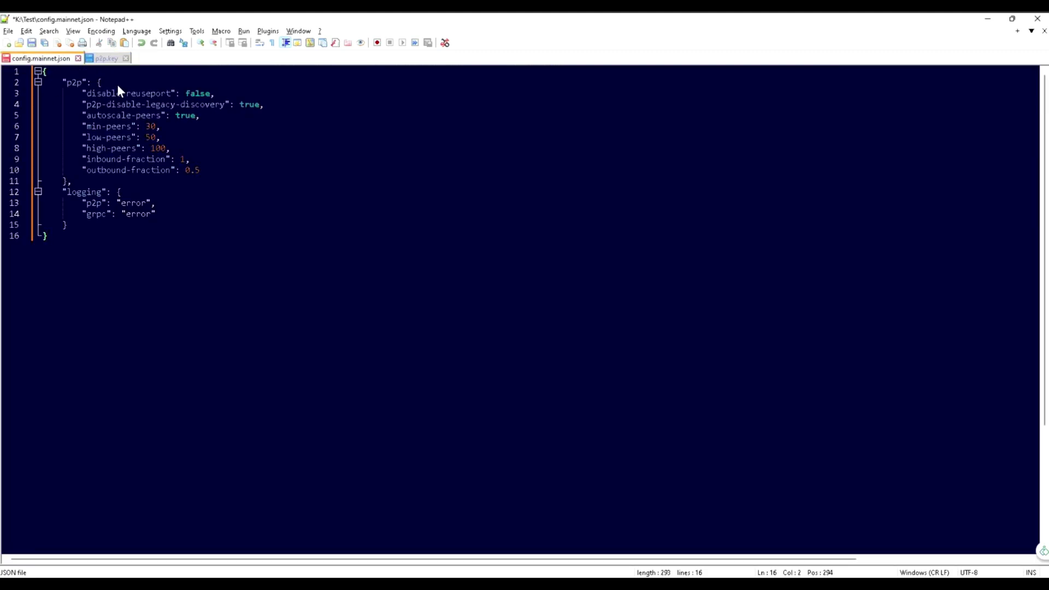
{"action": "left_click", "coordinate": [152, 84]}
{"action": "key", "text": "Return"}
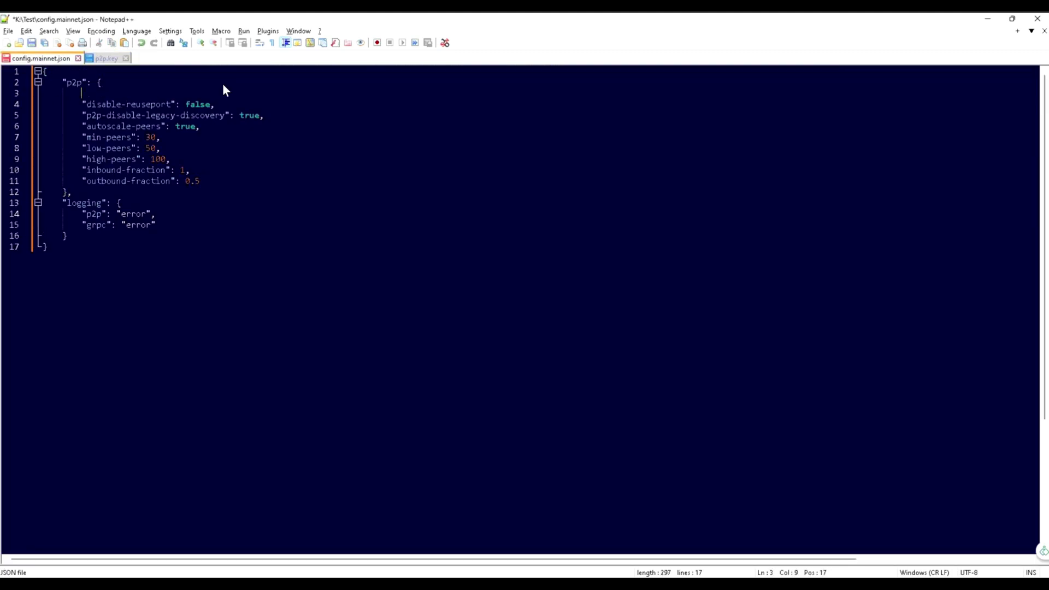
{"action": "key", "text": "ctrl+v"}
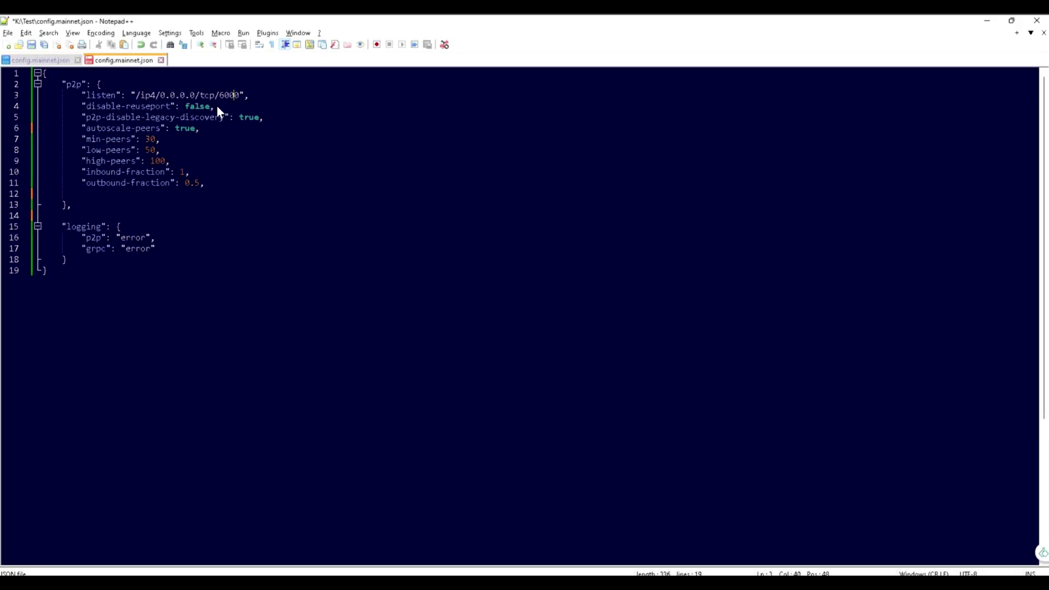
{"action": "double_click", "coordinate": [230, 93]}
{"action": "type", "text": "6"}
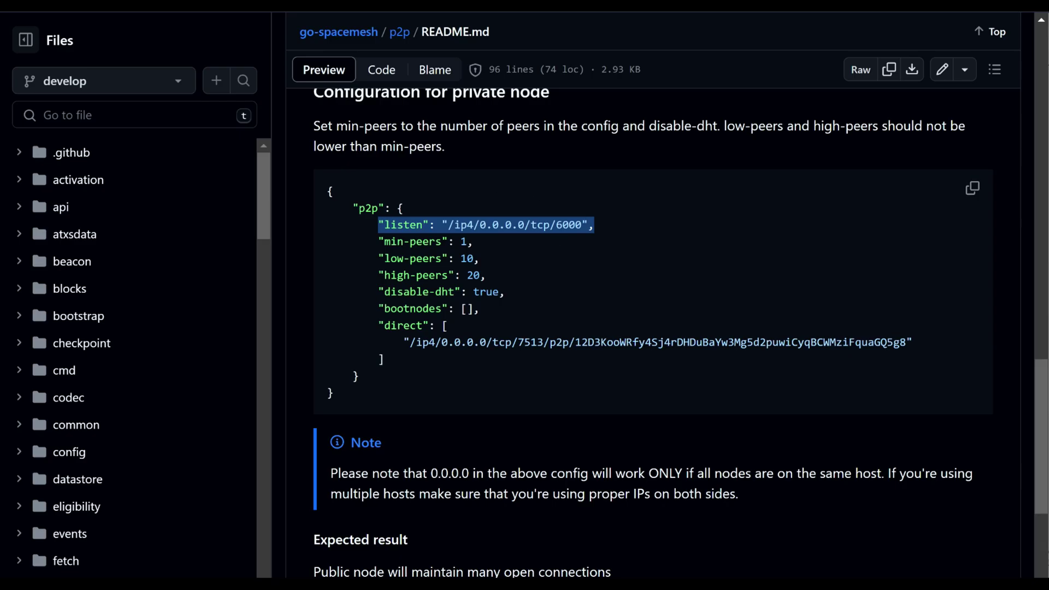
Step: Copy "disable-dht": true from the README's private node example and insert it below "p2p-disable-legacy-discovery" in config.mainnet.json
{"action": "left_click_drag", "start_coordinate": [378, 292], "coordinate": [506, 294]}
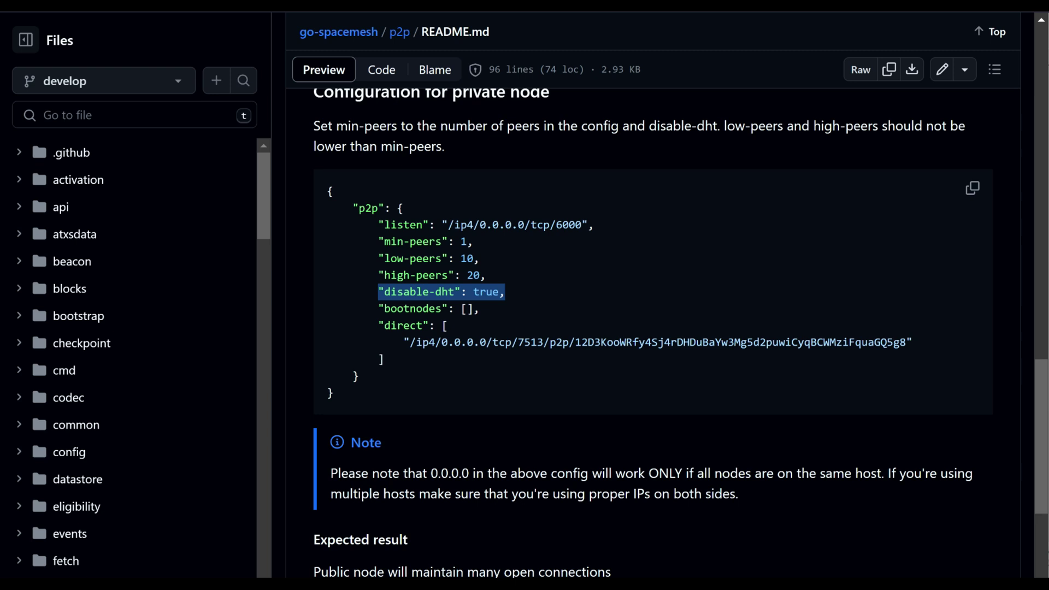
{"action": "right_click", "coordinate": [482, 293]}
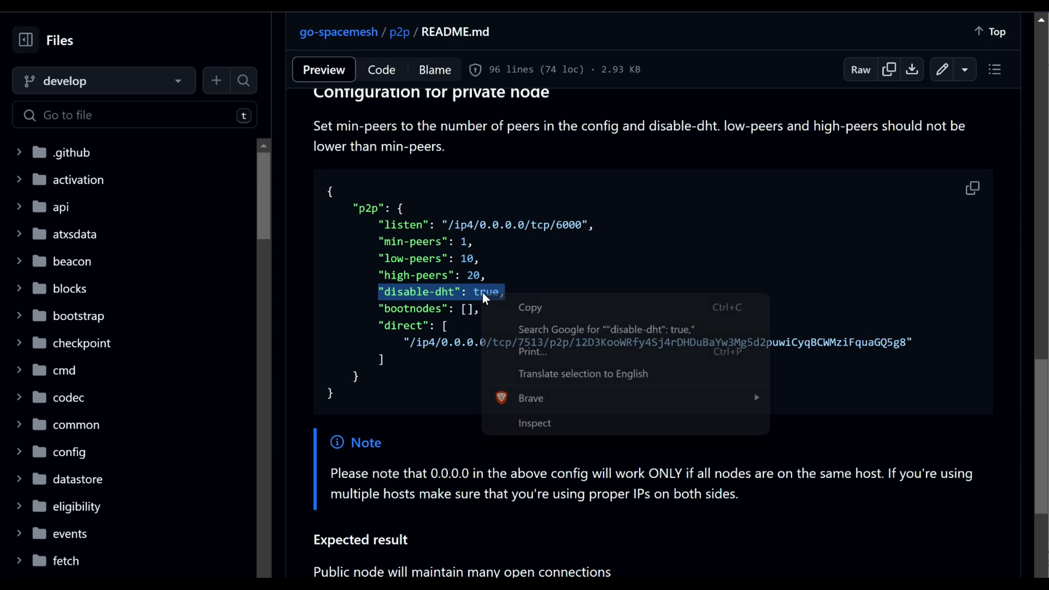
{"action": "left_click", "coordinate": [540, 309]}
{"action": "key", "text": "alt+Tab"}
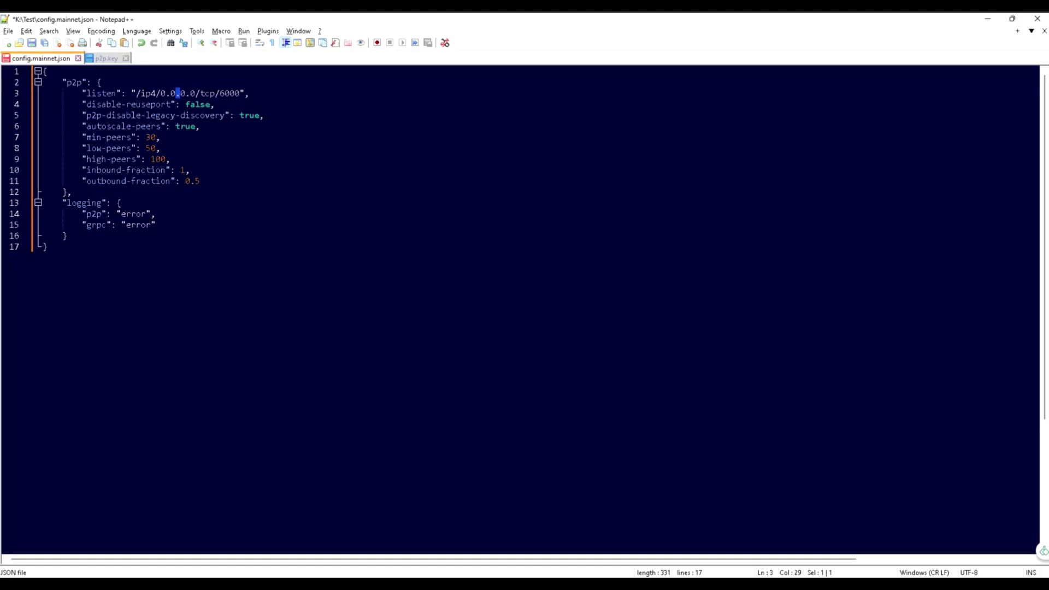
{"action": "left_click", "coordinate": [280, 115]}
{"action": "key", "text": "Return"}
{"action": "key", "text": "ctrl+v"}
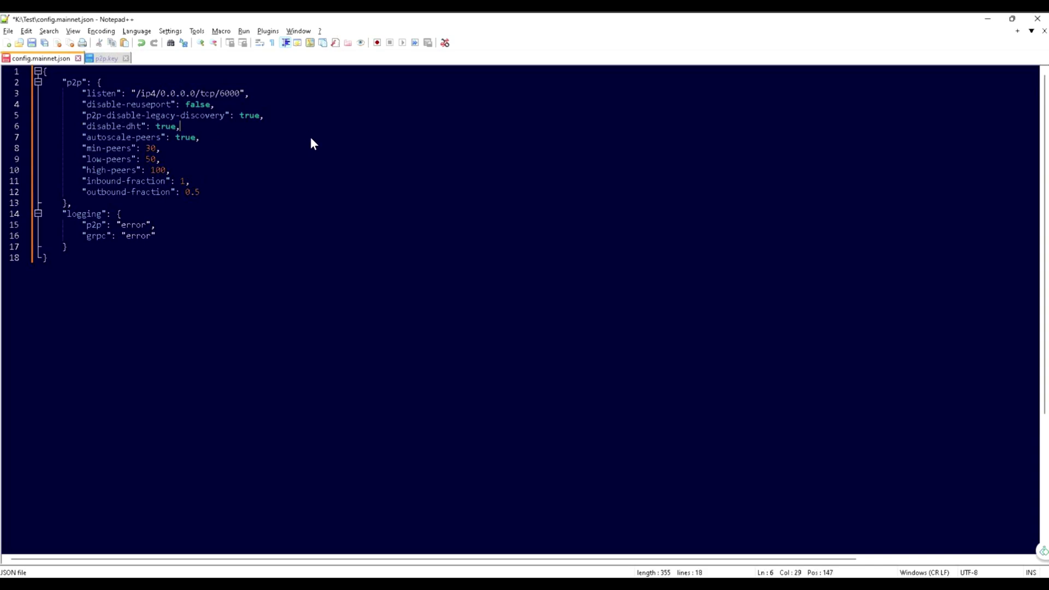
Step: Copy the empty "bootnodes": [] entry from the README and insert it below "outbound-fraction" in config.mainnet.json
{"action": "key", "text": "alt+Tab"}
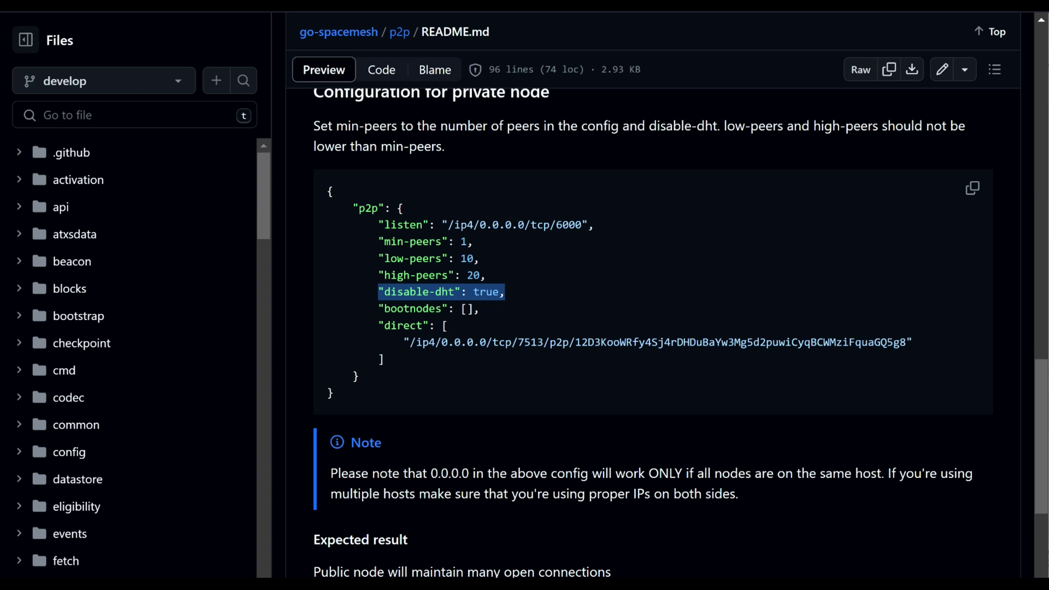
{"action": "left_click_drag", "start_coordinate": [378, 308], "coordinate": [487, 307]}
{"action": "right_click", "coordinate": [487, 307]}
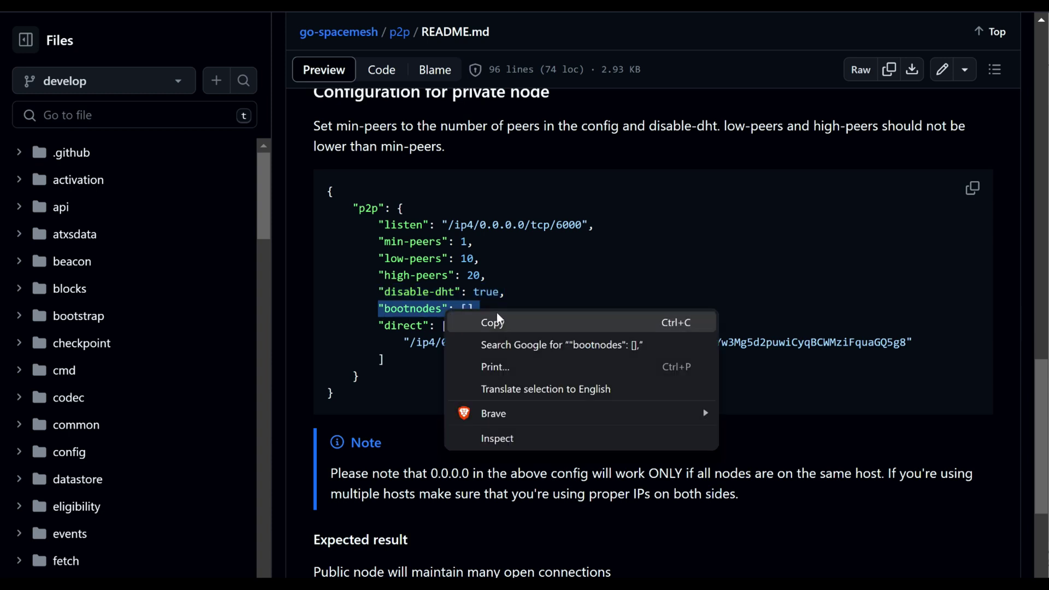
{"action": "left_click", "coordinate": [497, 324]}
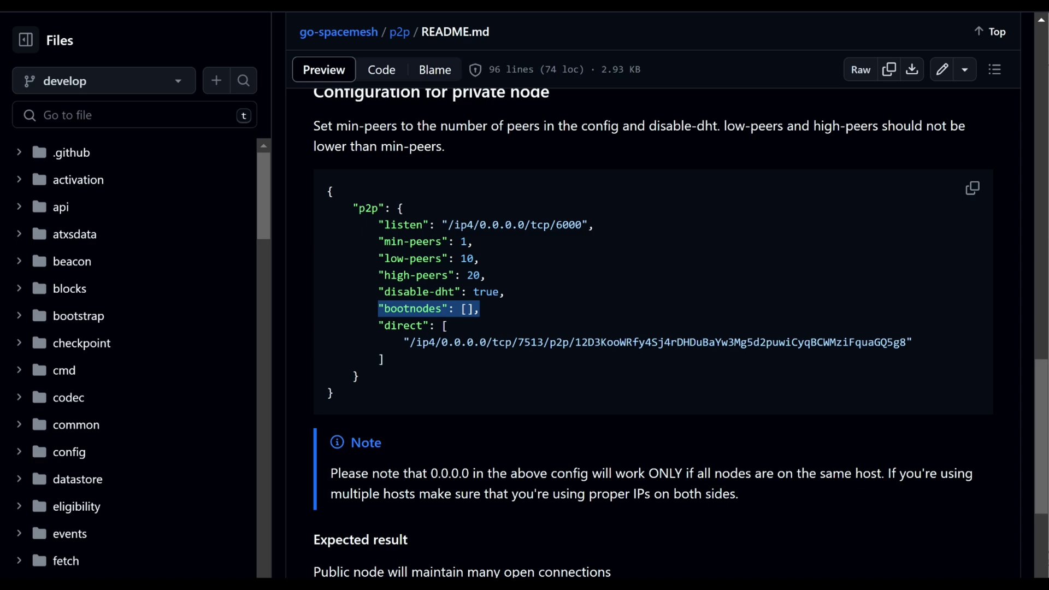
{"action": "key", "text": "alt+Tab"}
{"action": "left_click", "coordinate": [200, 194]}
{"action": "key", "text": "Return"}
{"action": "key", "text": "ctrl+v"}
Step: Copy the README's "direct" block with the tcp/7513 address and insert it below "bootnodes" in config.mainnet.json
{"action": "left_click_drag", "start_coordinate": [378, 326], "coordinate": [391, 360]}
{"action": "right_click", "coordinate": [412, 339]}
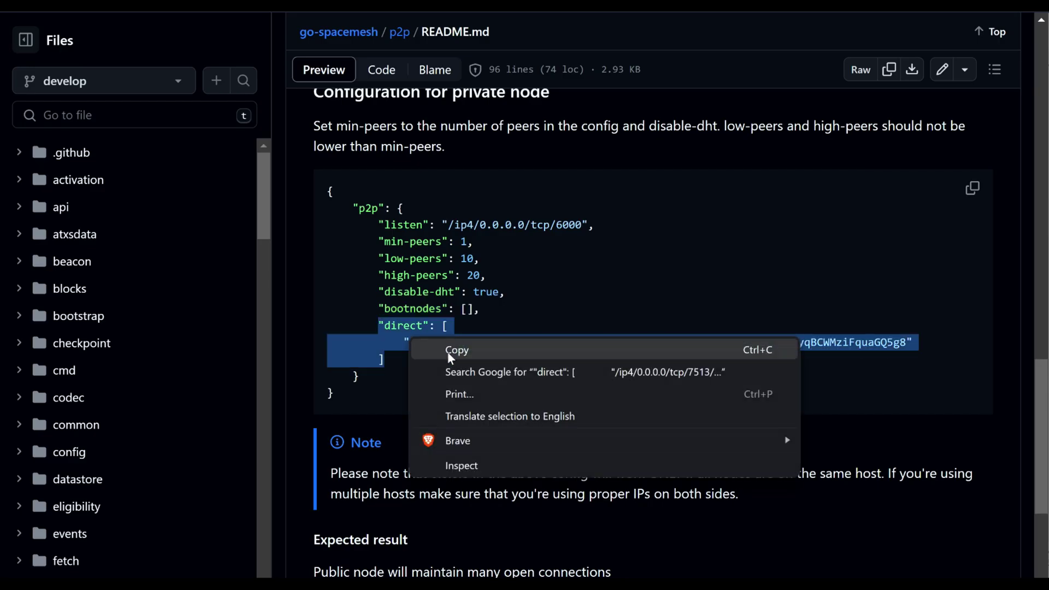
{"action": "left_click", "coordinate": [449, 350]}
{"action": "right_click", "coordinate": [414, 342]}
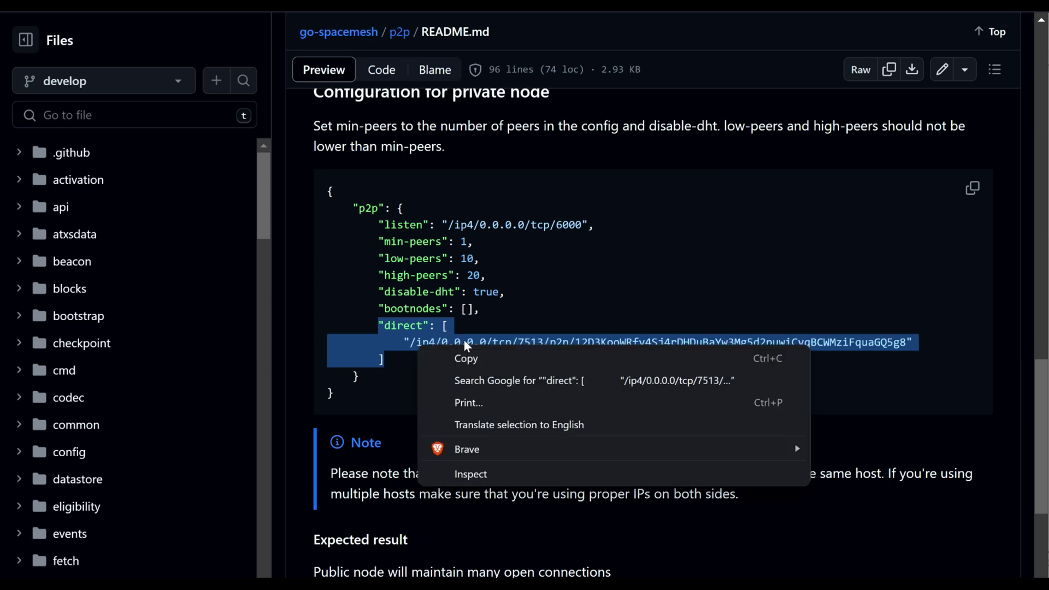
{"action": "left_click", "coordinate": [471, 356]}
{"action": "key", "text": "alt+Tab"}
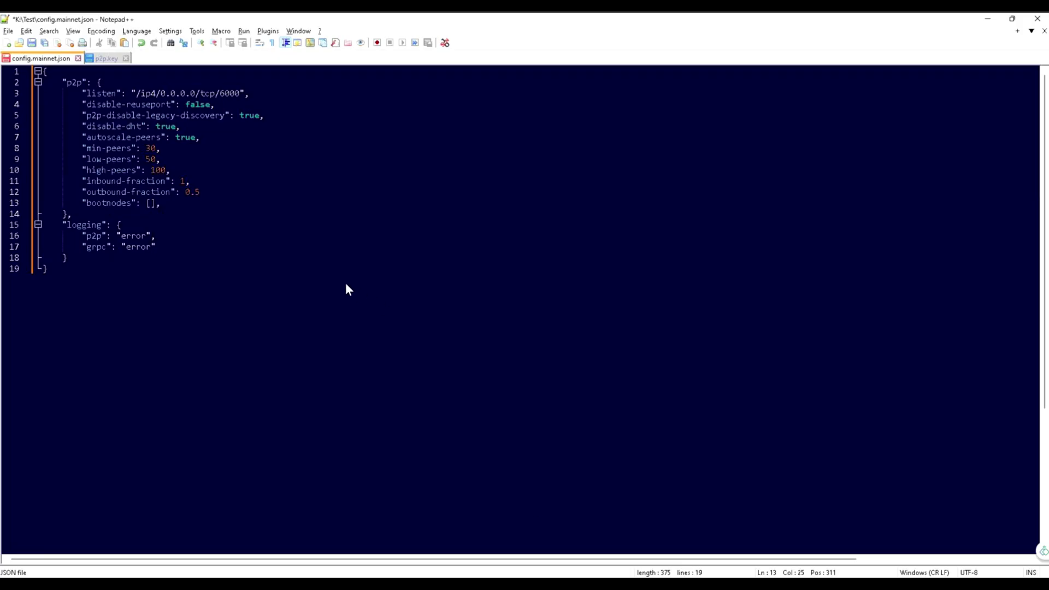
{"action": "key", "text": "Return"}
{"action": "key", "text": "ctrl+v"}
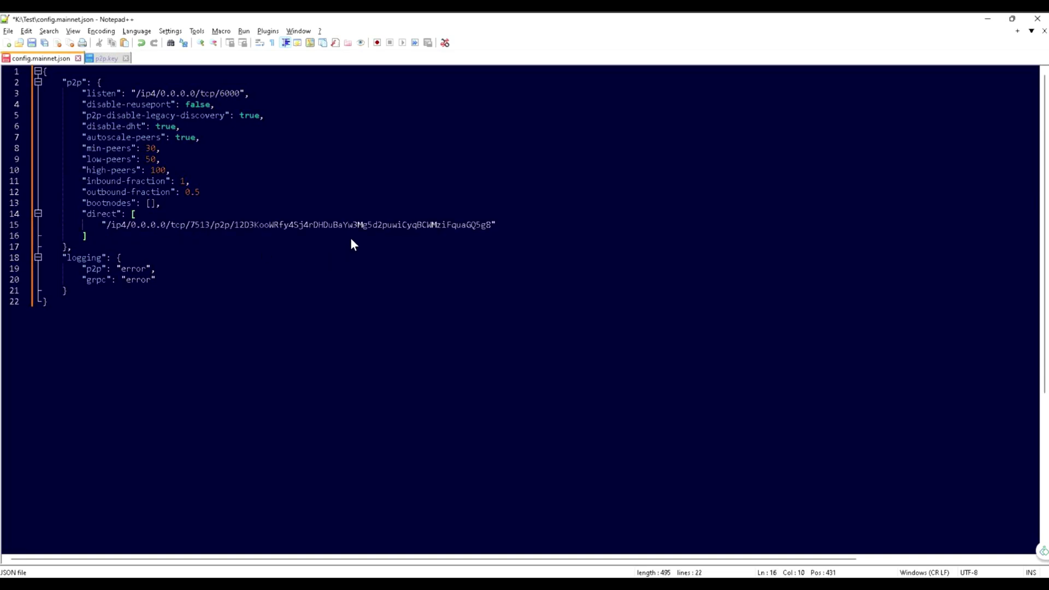
Step: Replace the p2p ID in the "direct" address of config.mainnet.json with the ID copied from the public node's p2p.key
{"action": "double_click", "coordinate": [360, 225]}
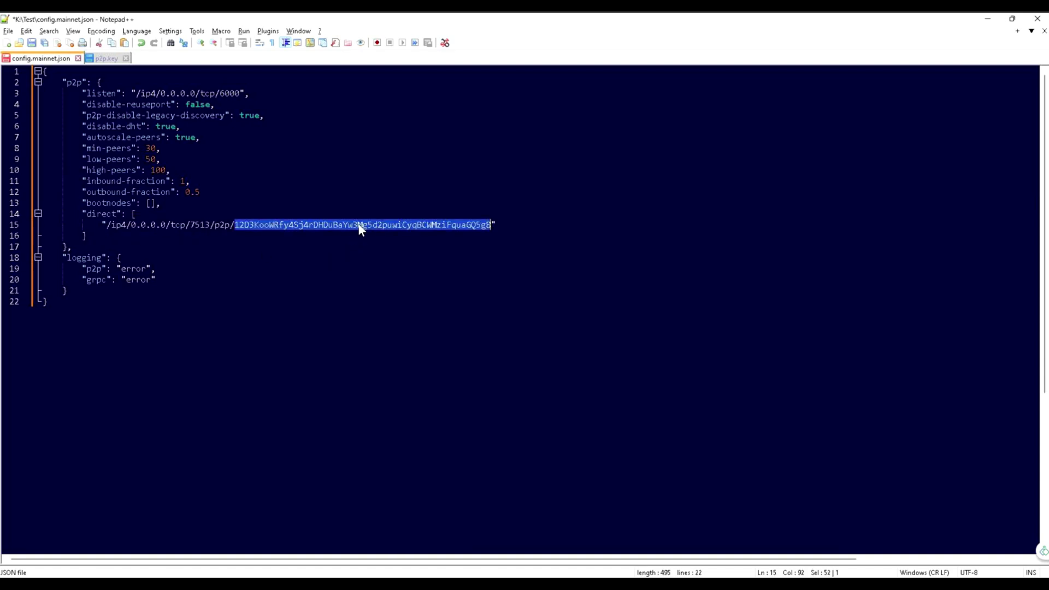
{"action": "left_click", "coordinate": [107, 60]}
{"action": "right_click", "coordinate": [602, 73]}
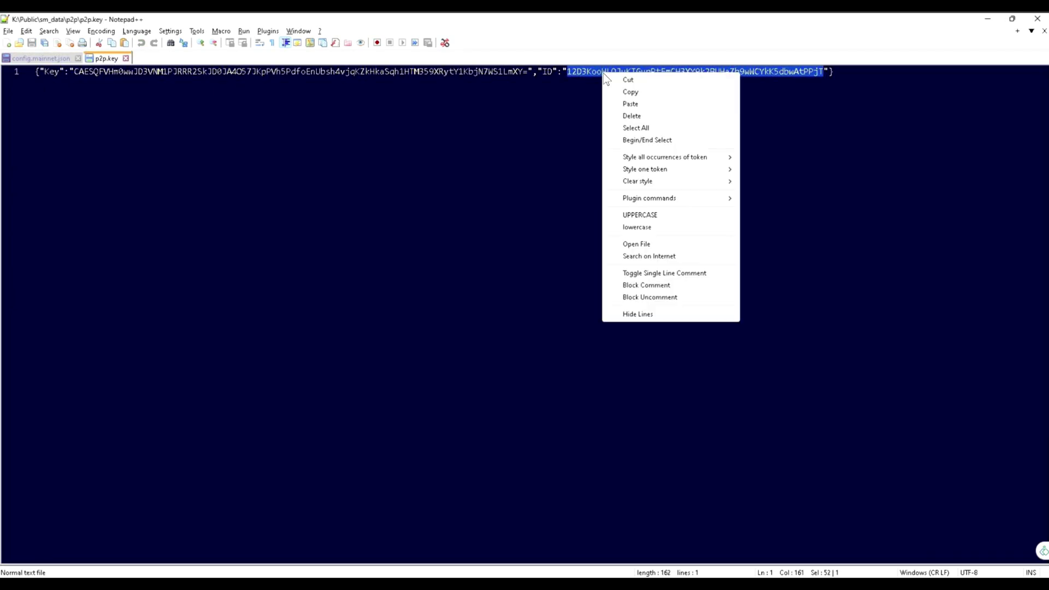
{"action": "left_click", "coordinate": [635, 96]}
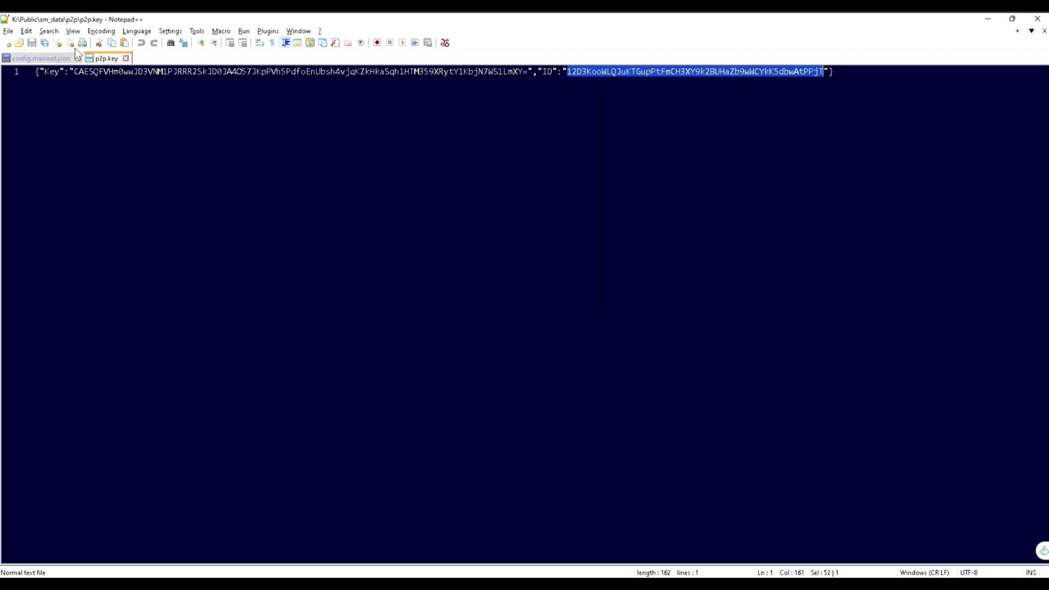
{"action": "left_click", "coordinate": [63, 59]}
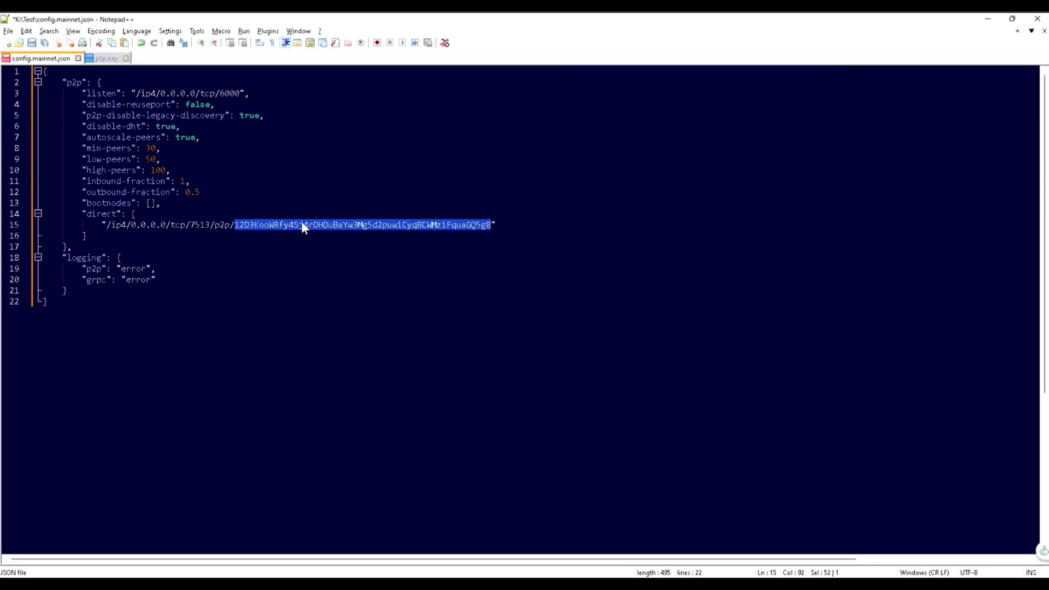
{"action": "right_click", "coordinate": [304, 227]}
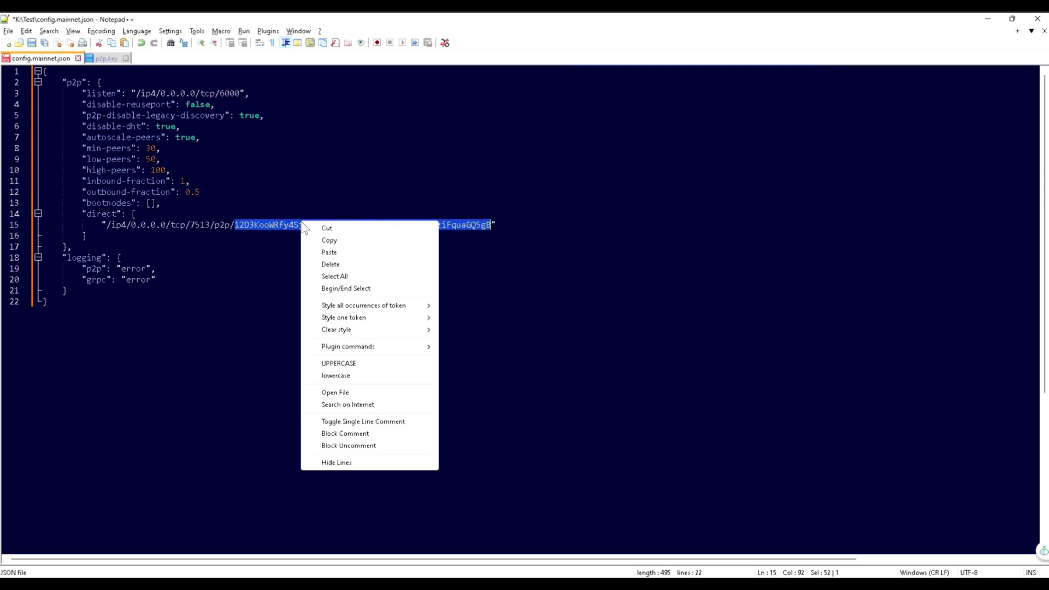
{"action": "left_click", "coordinate": [330, 252]}
Step: Change the "direct" address in config.mainnet.json to IP 192.168.1.14 and TCP port 6000
{"action": "left_click_drag", "start_coordinate": [131, 225], "coordinate": [152, 225]}
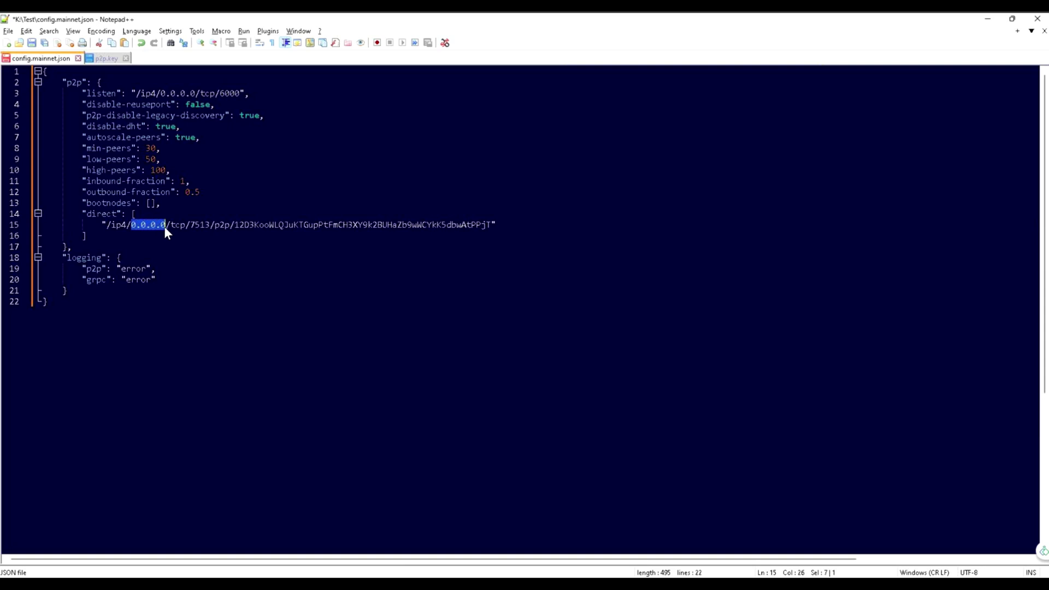
{"action": "type", "text": "192.1"}
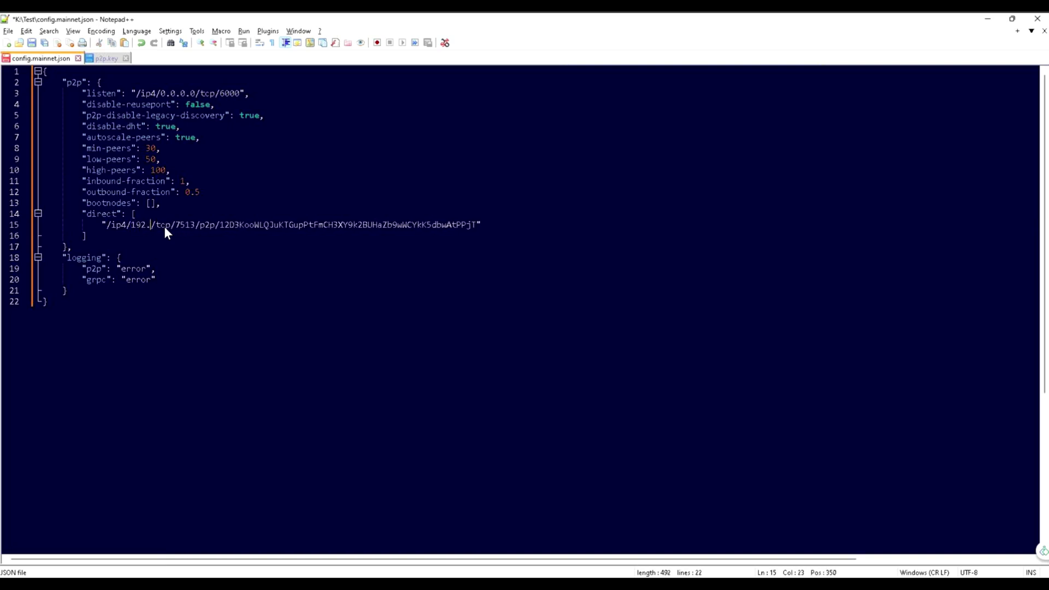
{"action": "type", "text": "68.1.14"}
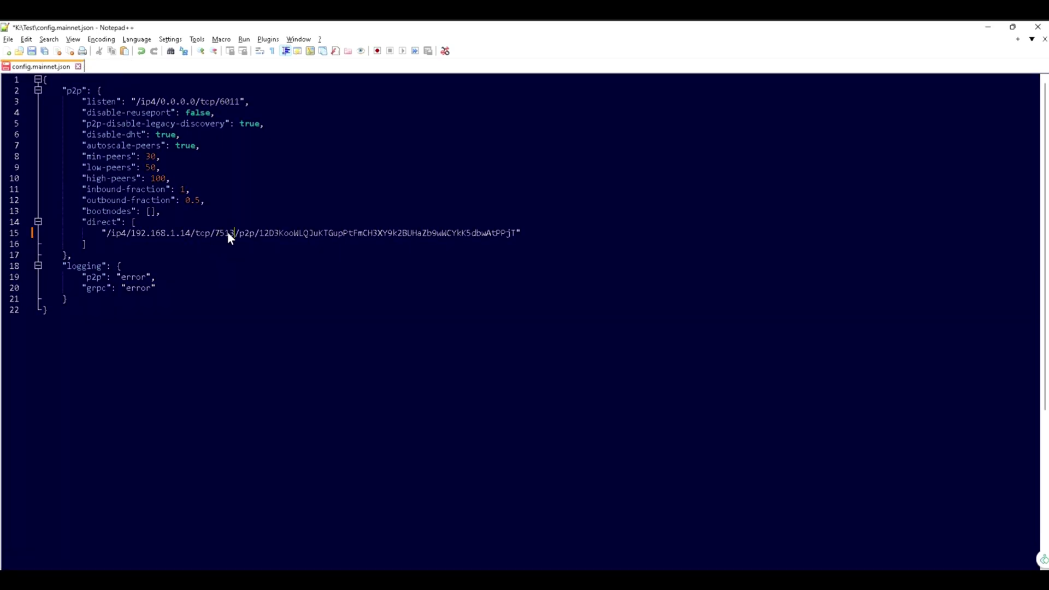
{"action": "double_click", "coordinate": [228, 233]}
{"action": "type", "text": "6000"}
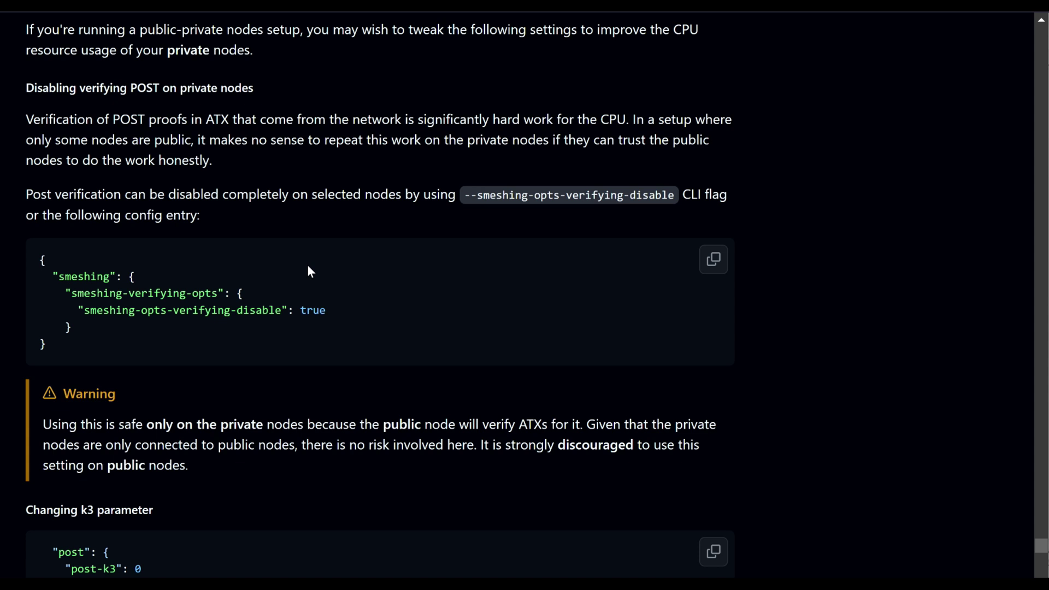
Step: Copy the README's "smeshing" block with "smeshing-opts-verifying-disable": true and insert it between "p2p" and "logging" in config.mainnet.json
{"action": "scroll", "coordinate": [308, 266], "scroll_direction": "down", "scroll_amount": 2}
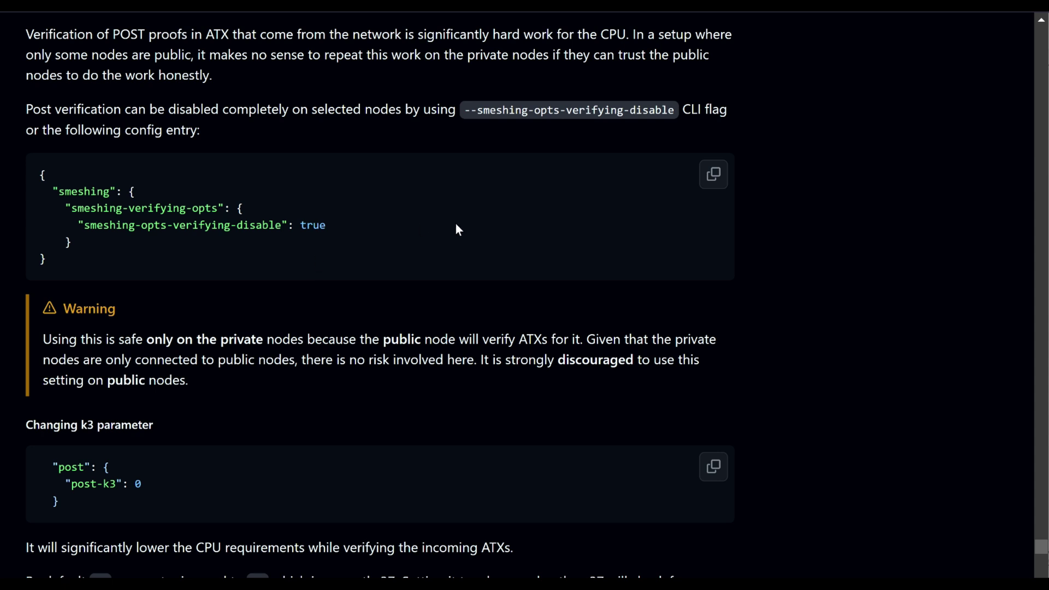
{"action": "left_click_drag", "start_coordinate": [84, 225], "coordinate": [282, 225]}
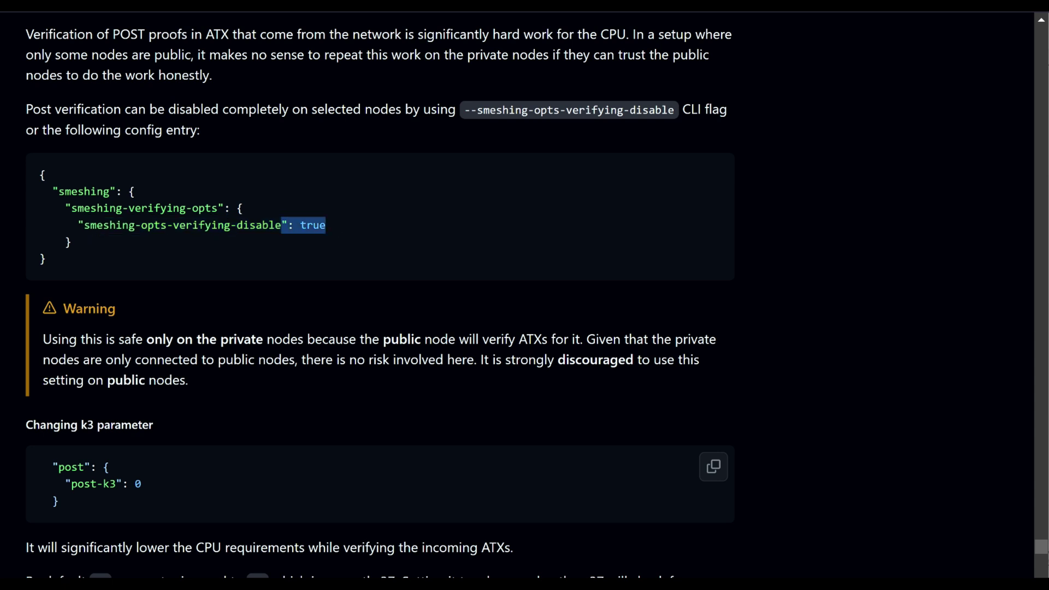
{"action": "left_click_drag", "start_coordinate": [50, 263], "coordinate": [704, 171]}
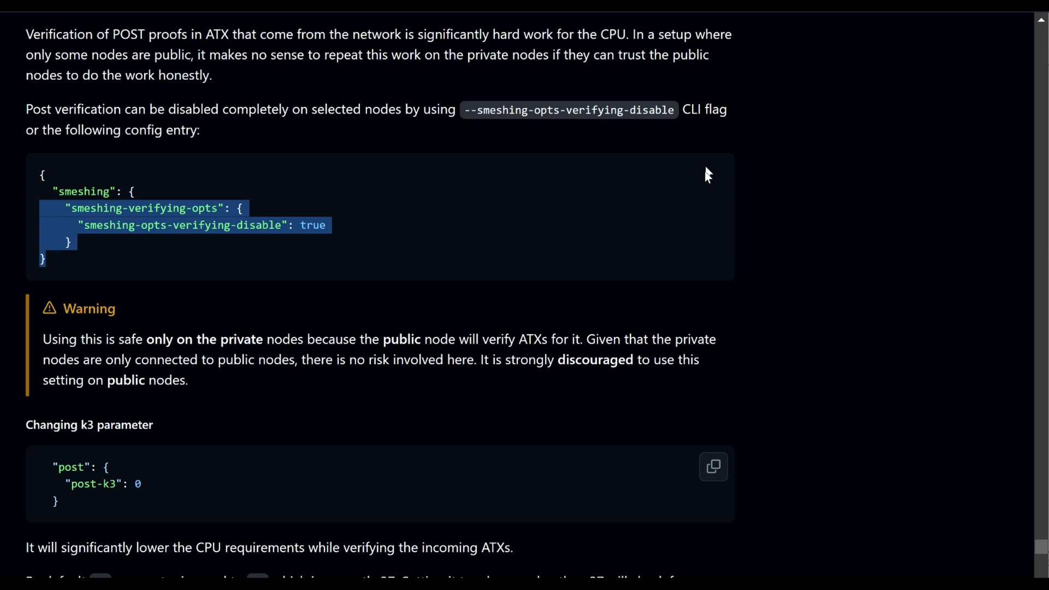
{"action": "left_click", "coordinate": [714, 174]}
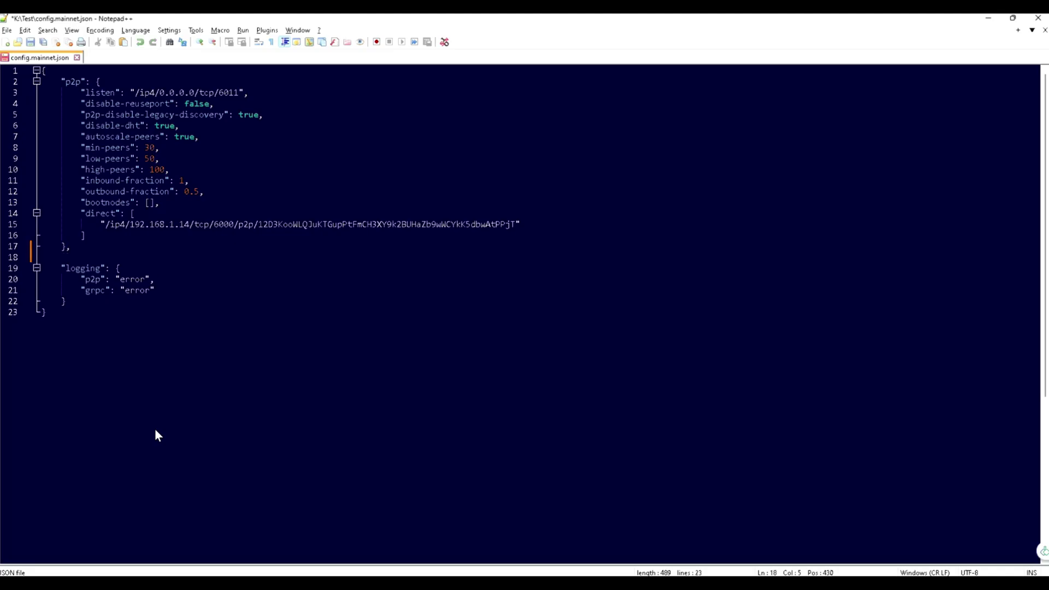
{"action": "key", "text": "Return"}
{"action": "key", "text": "ctrl+v"}
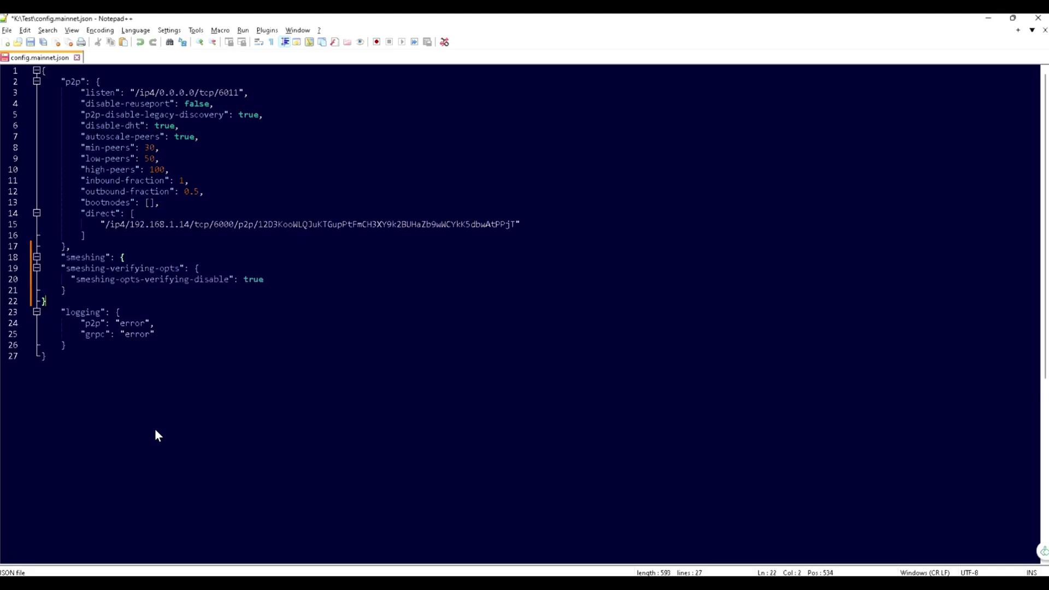
Step: Try to format config.mainnet.json with the JSON Viewer plugin
{"action": "left_click", "coordinate": [267, 30]}
{"action": "mouse_move", "coordinate": [324, 66]}
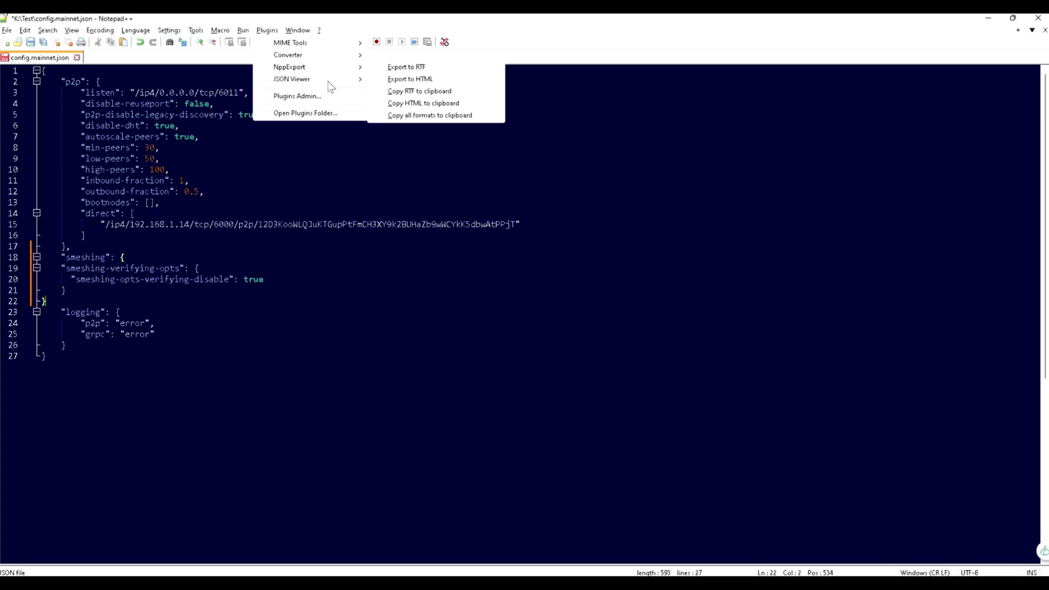
{"action": "mouse_move", "coordinate": [293, 82]}
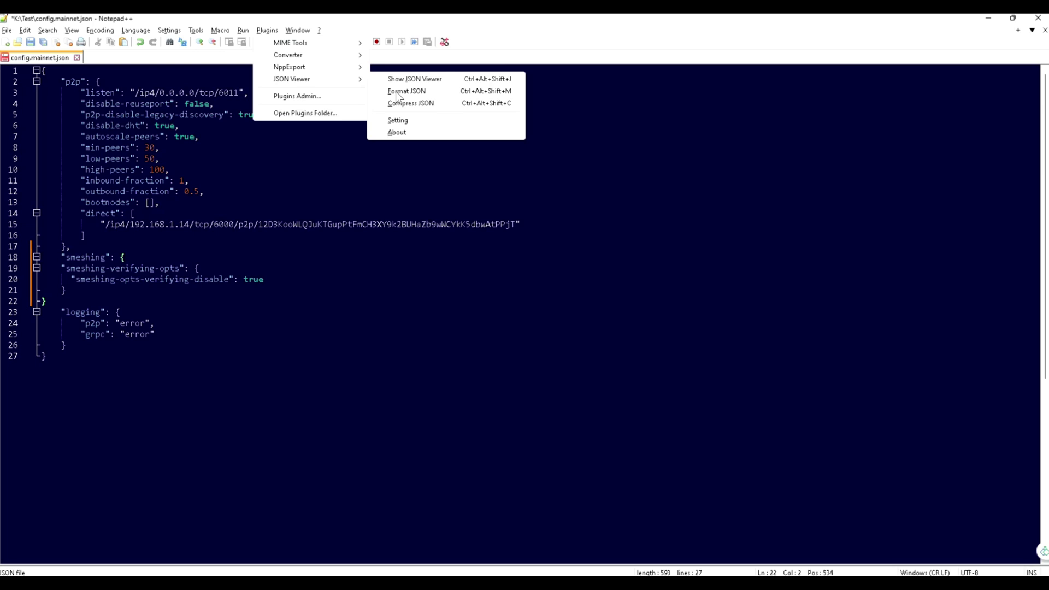
{"action": "left_click", "coordinate": [397, 92]}
{"action": "left_click", "coordinate": [610, 345]}
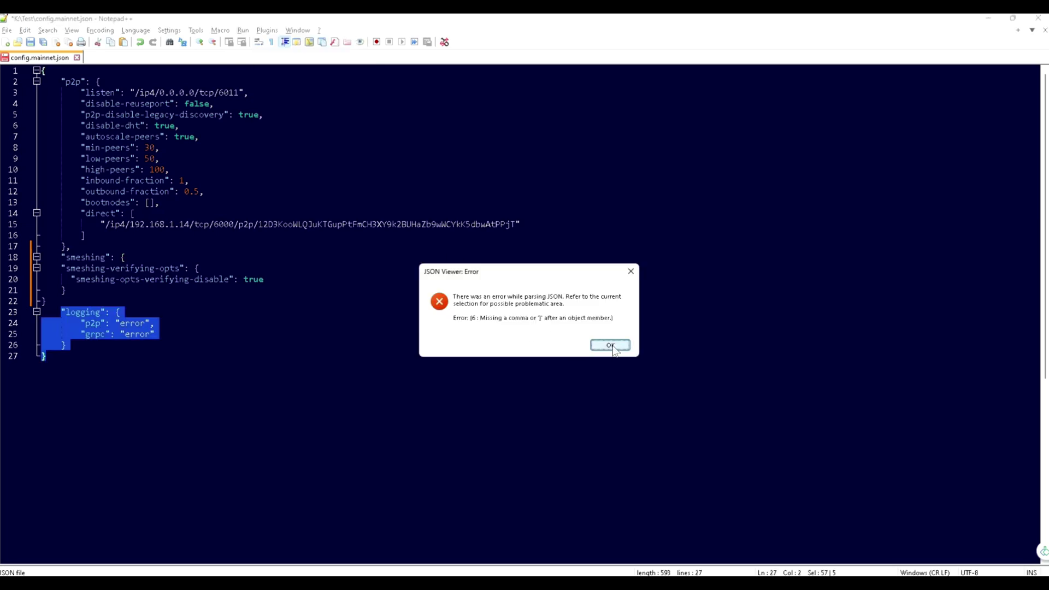
Step: Add a comma after the "smeshing" block's closing brace, then save config.mainnet.json formatted with JSON Viewer
{"action": "left_click", "coordinate": [57, 303]}
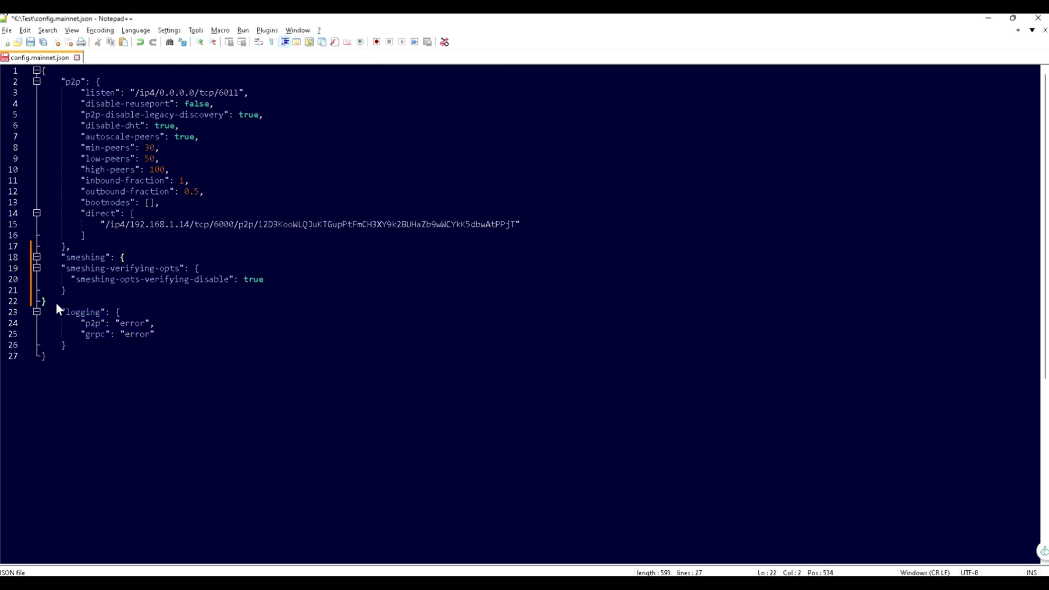
{"action": "type", "text": ","}
{"action": "left_click", "coordinate": [266, 30]}
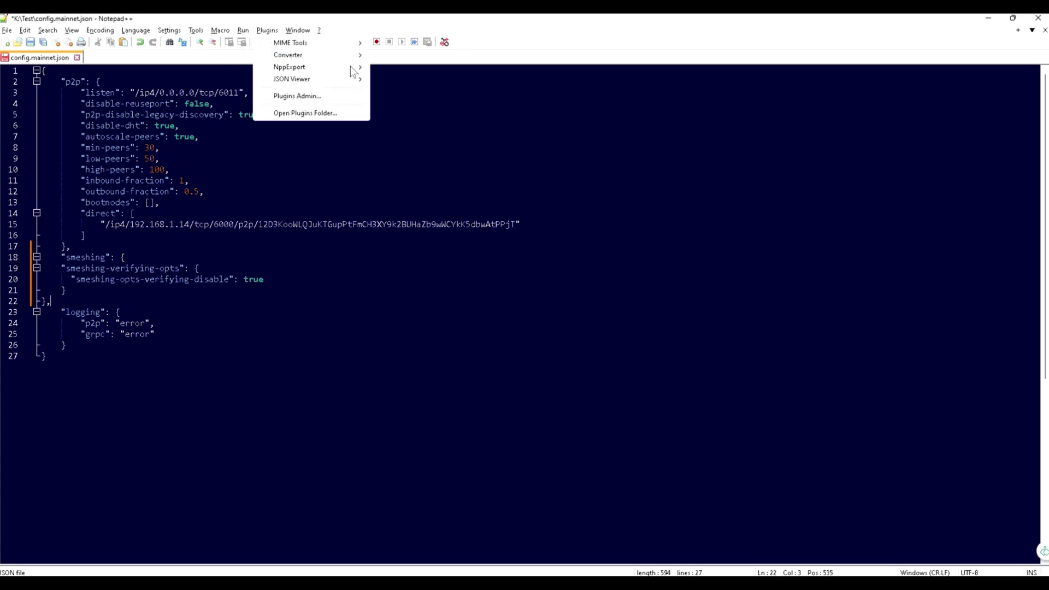
{"action": "mouse_move", "coordinate": [349, 77]}
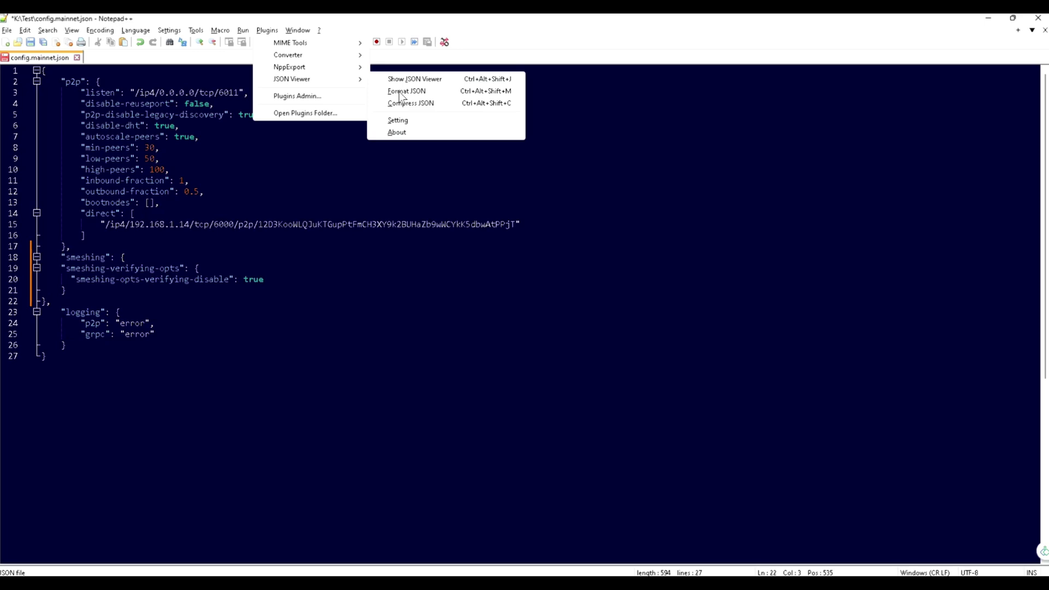
{"action": "left_click", "coordinate": [404, 90]}
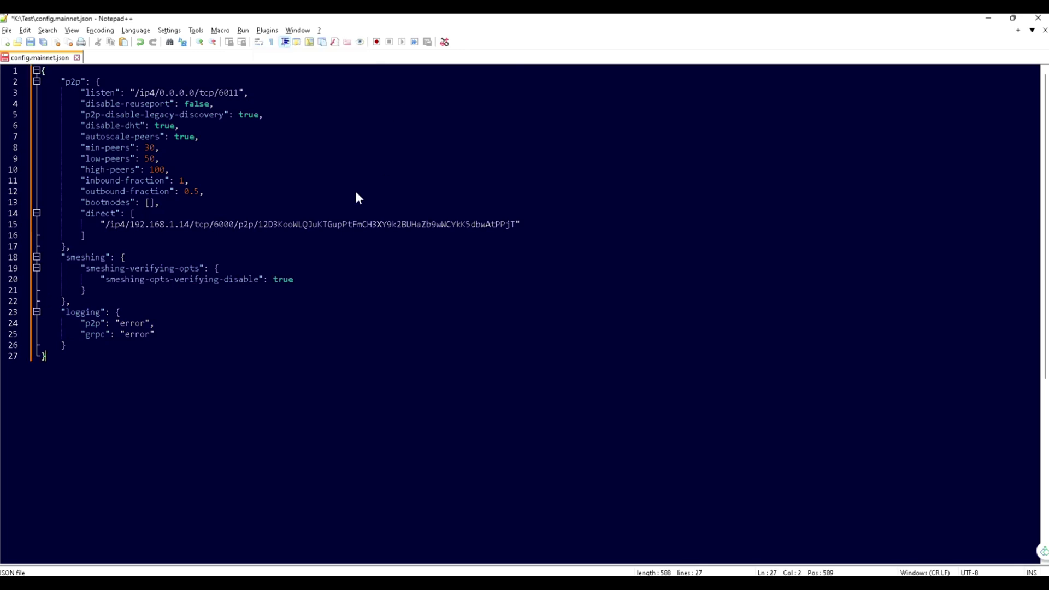
{"action": "left_click", "coordinate": [35, 45]}
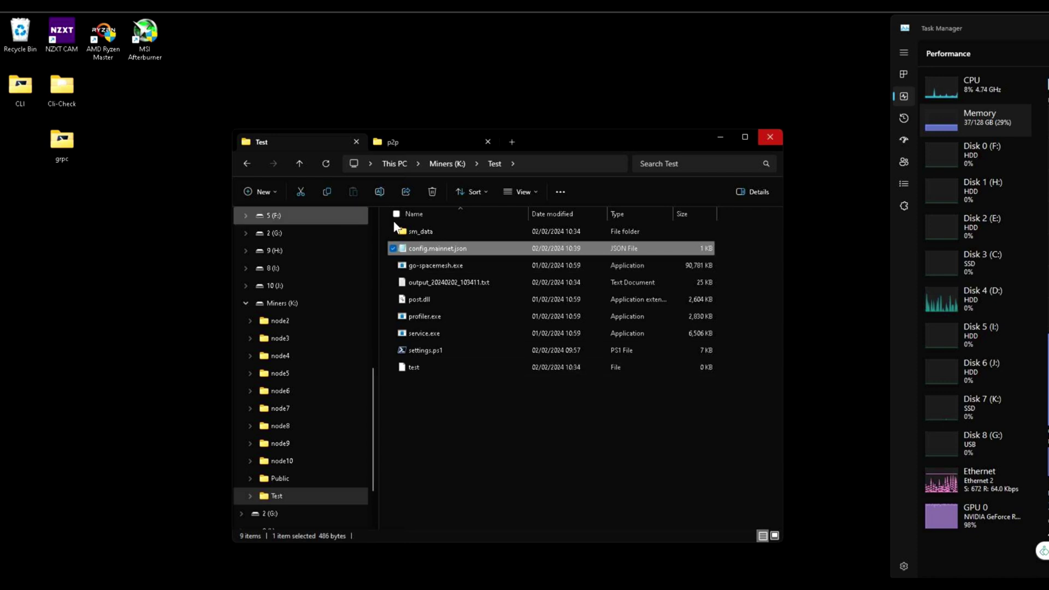
Step: Open the test node's p2p.key from the Test folder's sm_data\p2p directory and select its ID value
{"action": "double_click", "coordinate": [429, 235]}
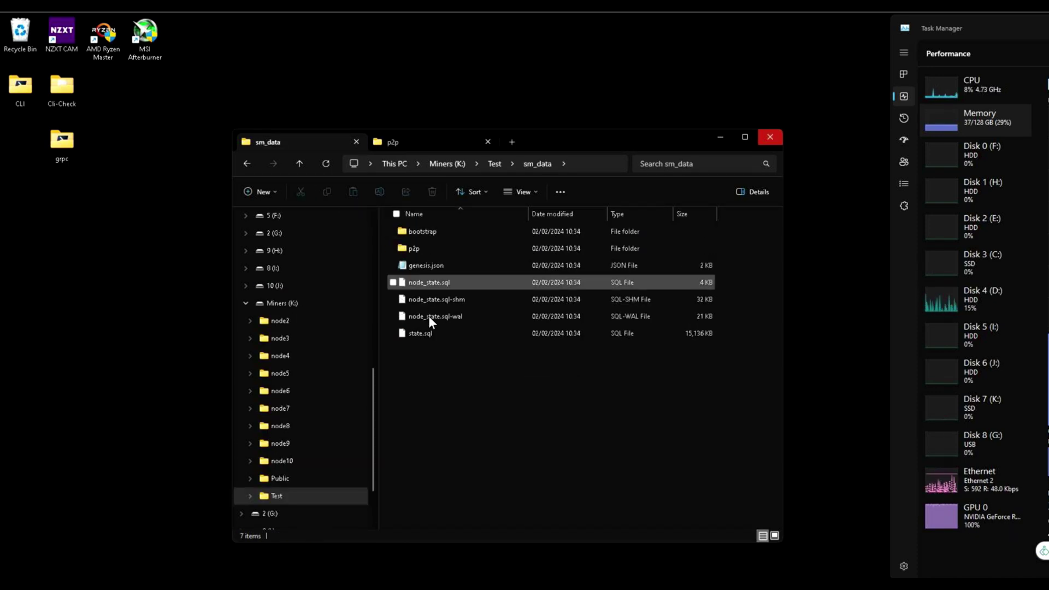
{"action": "double_click", "coordinate": [425, 248]}
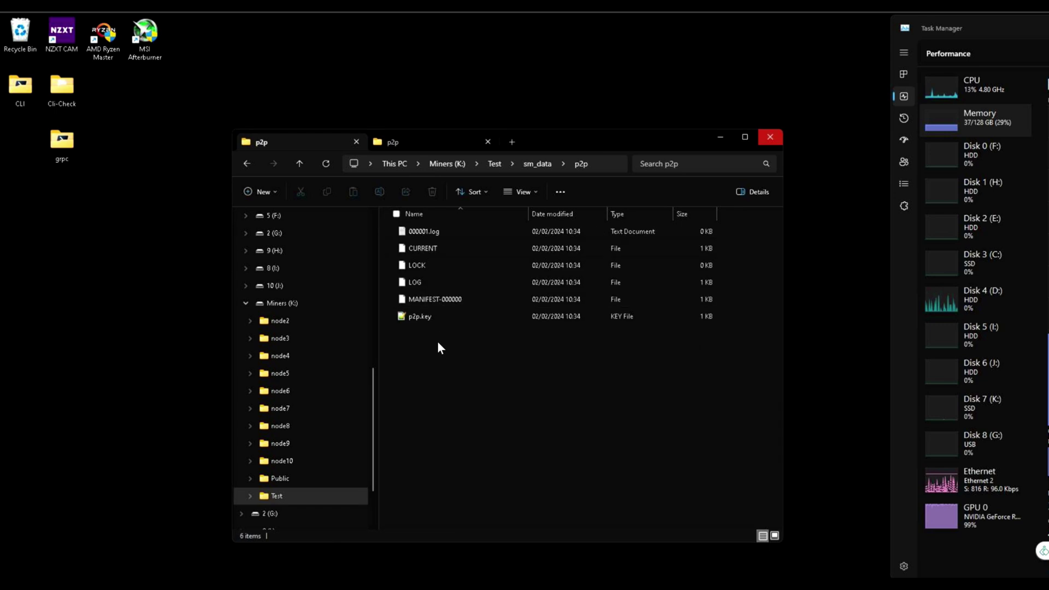
{"action": "double_click", "coordinate": [431, 317]}
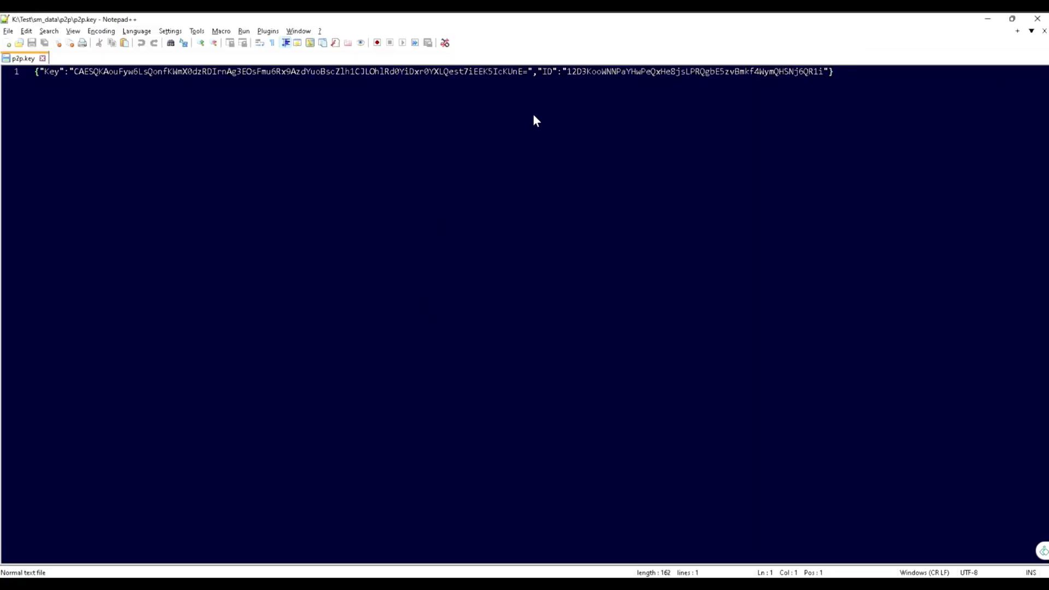
{"action": "double_click", "coordinate": [634, 69]}
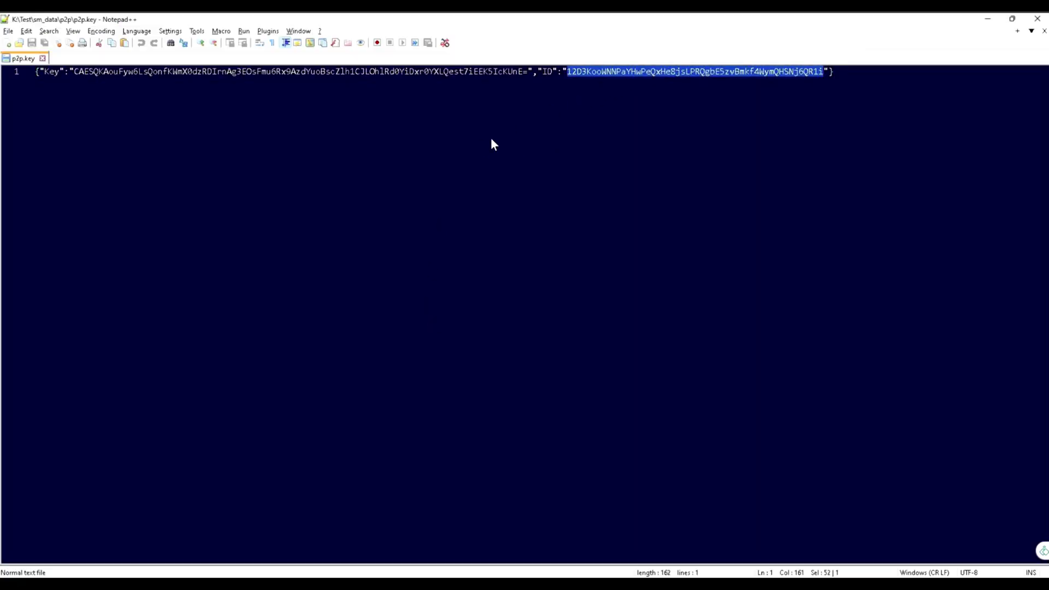
Step: Open the public node's config.mainnet.json from the Public folder on Miners (K:) in Notepad++
{"action": "key", "text": "alt+Tab"}
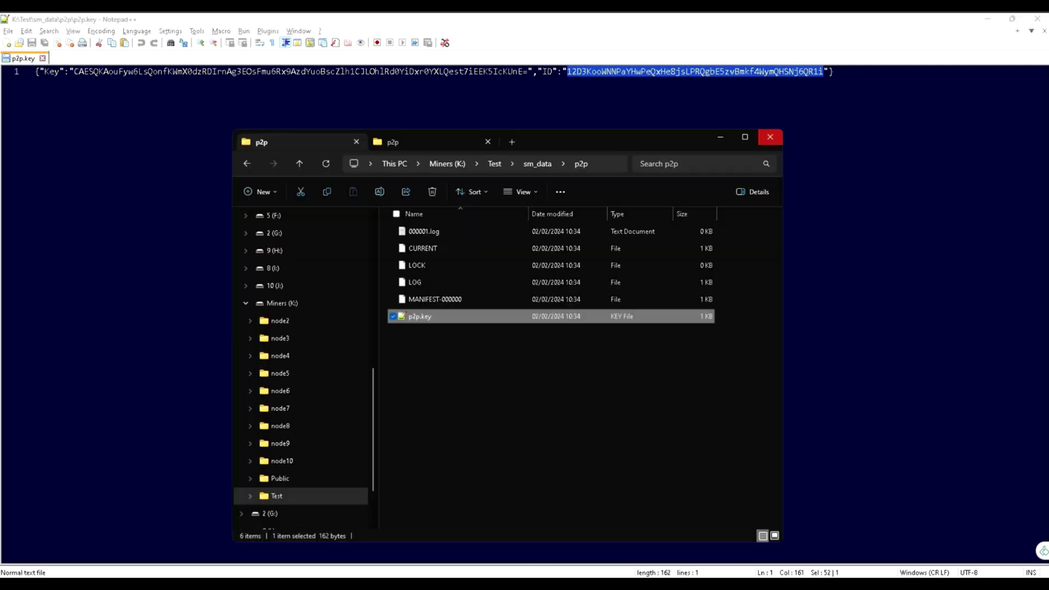
{"action": "left_click", "coordinate": [396, 142]}
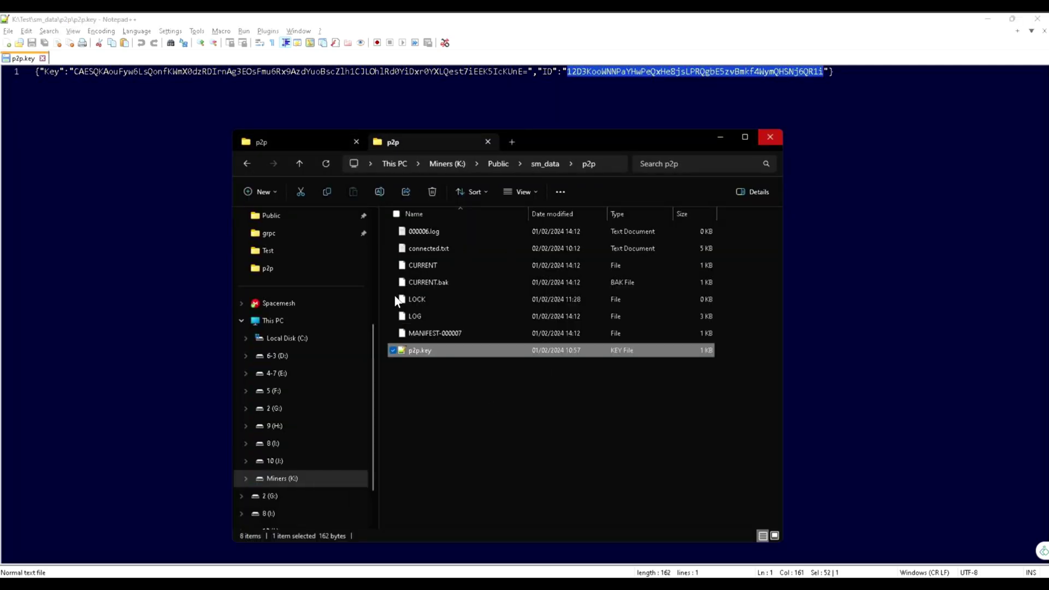
{"action": "left_click", "coordinate": [250, 165]}
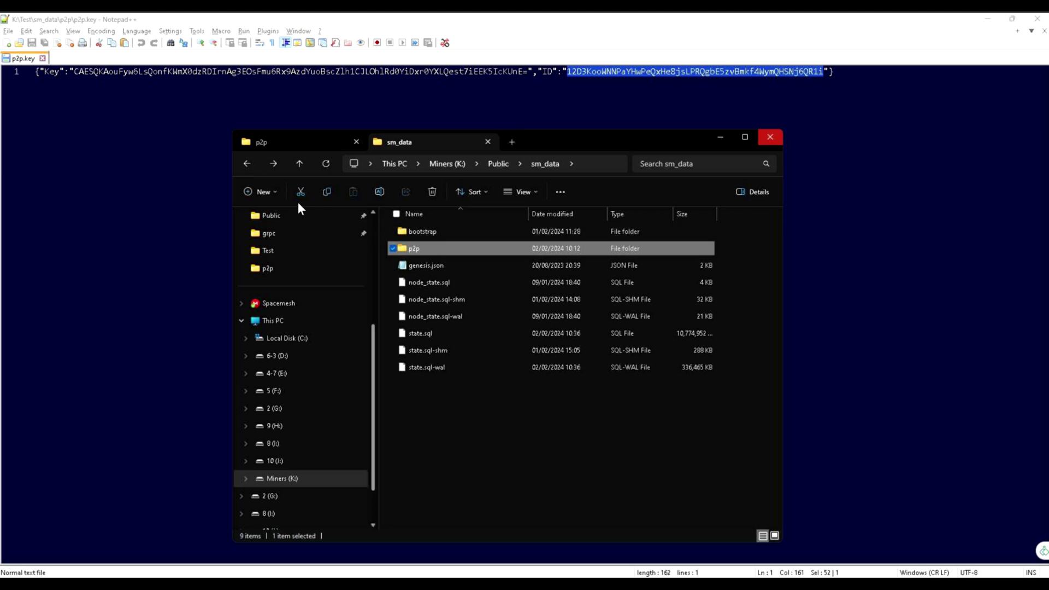
{"action": "left_click", "coordinate": [248, 163]}
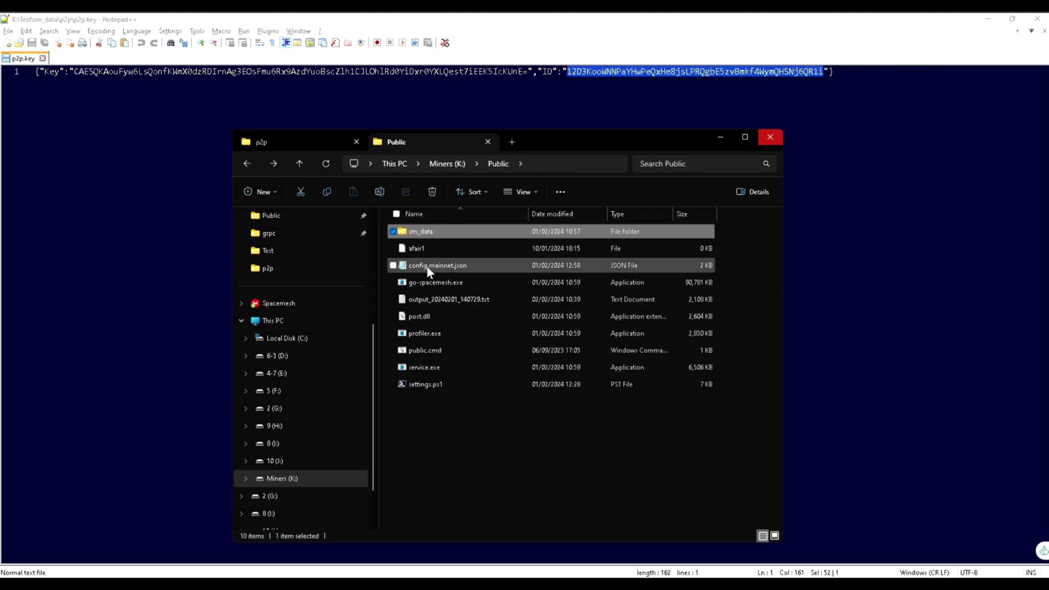
{"action": "left_click", "coordinate": [428, 266]}
{"action": "right_click", "coordinate": [427, 266]}
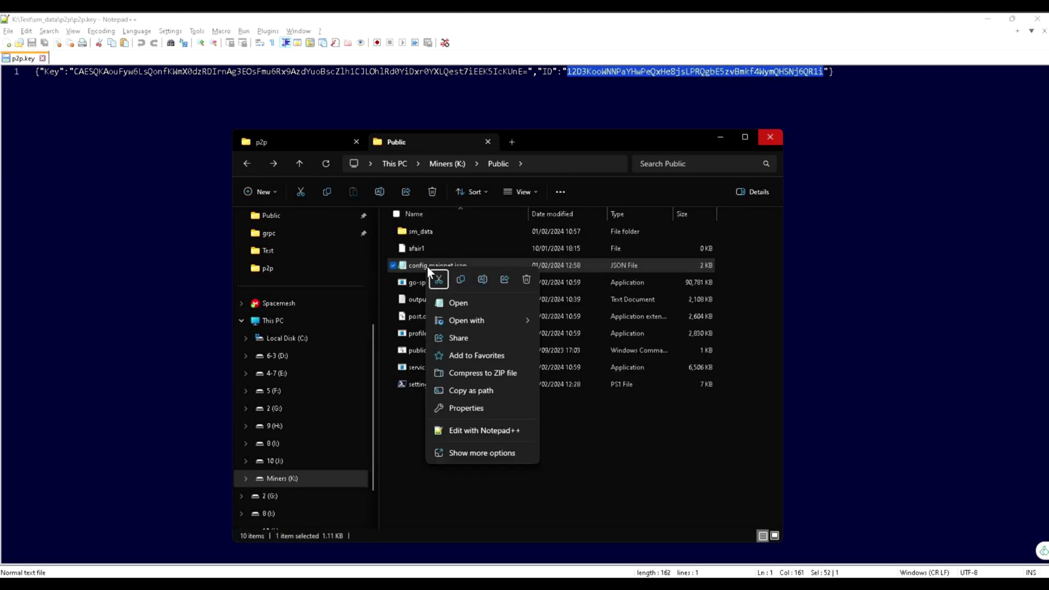
{"action": "left_click", "coordinate": [490, 431]}
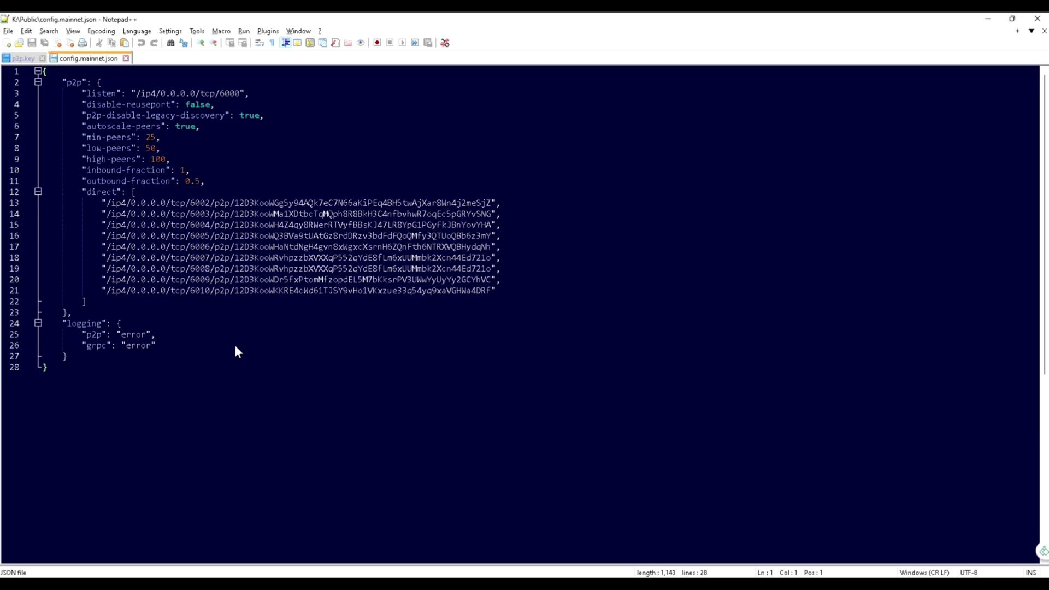
Step: Select the "listen" line in the p2p section of the public node's config.mainnet.json
{"action": "double_click", "coordinate": [164, 93]}
{"action": "triple_click", "coordinate": [230, 94]}
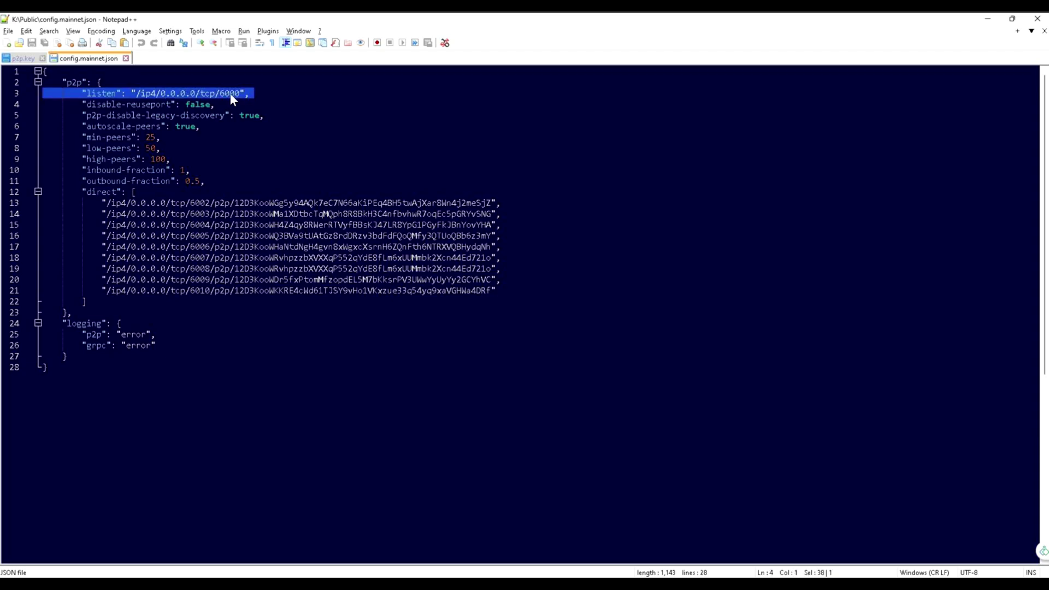
{"action": "key", "text": "Delete"}
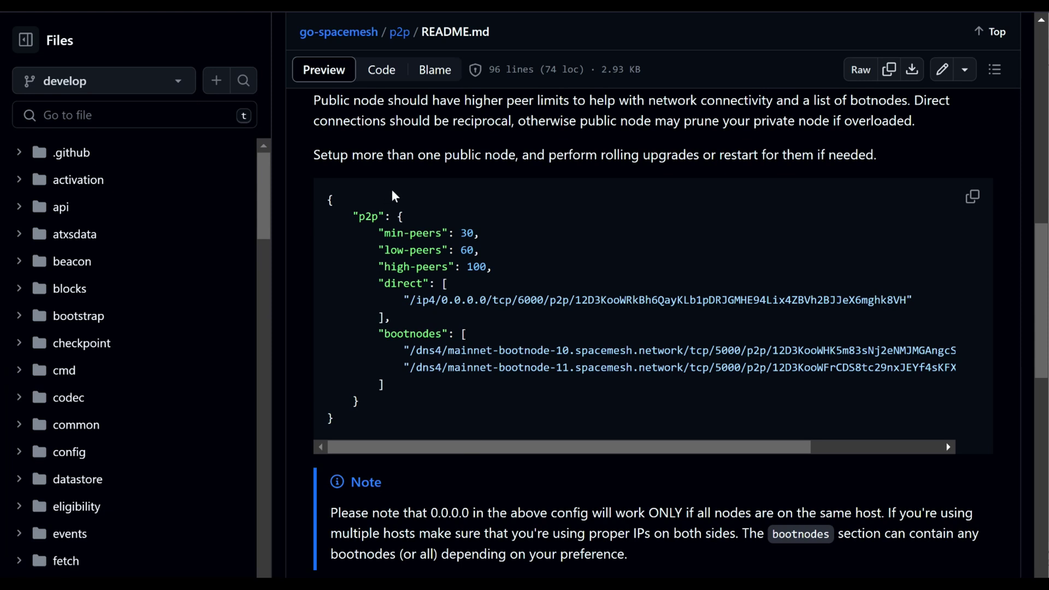
Step: Switch to the go-spacemesh p2p README and select the "direct" entry in its public node example
{"action": "scroll", "coordinate": [508, 216], "scroll_direction": "down", "scroll_amount": 2}
{"action": "scroll", "coordinate": [507, 243], "scroll_direction": "up", "scroll_amount": 2}
{"action": "left_click_drag", "start_coordinate": [377, 283], "coordinate": [921, 305]}
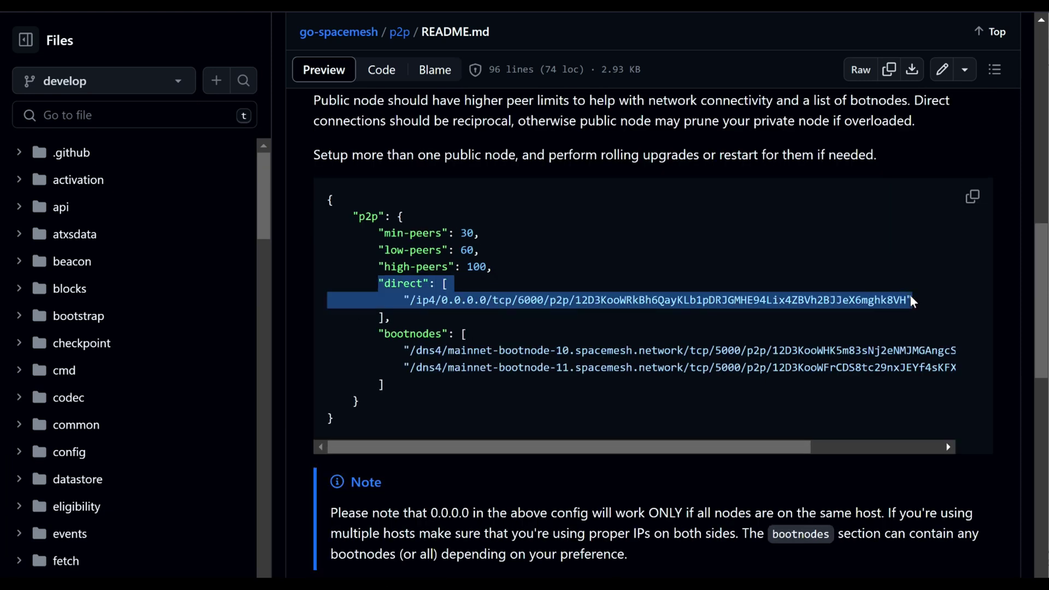
Step: Select the "bootnodes" entries in the README's public node example, and locate the "direct" section in the public node's config.mainnet.json
{"action": "left_click", "coordinate": [546, 315]}
{"action": "left_click_drag", "start_coordinate": [378, 333], "coordinate": [511, 367]}
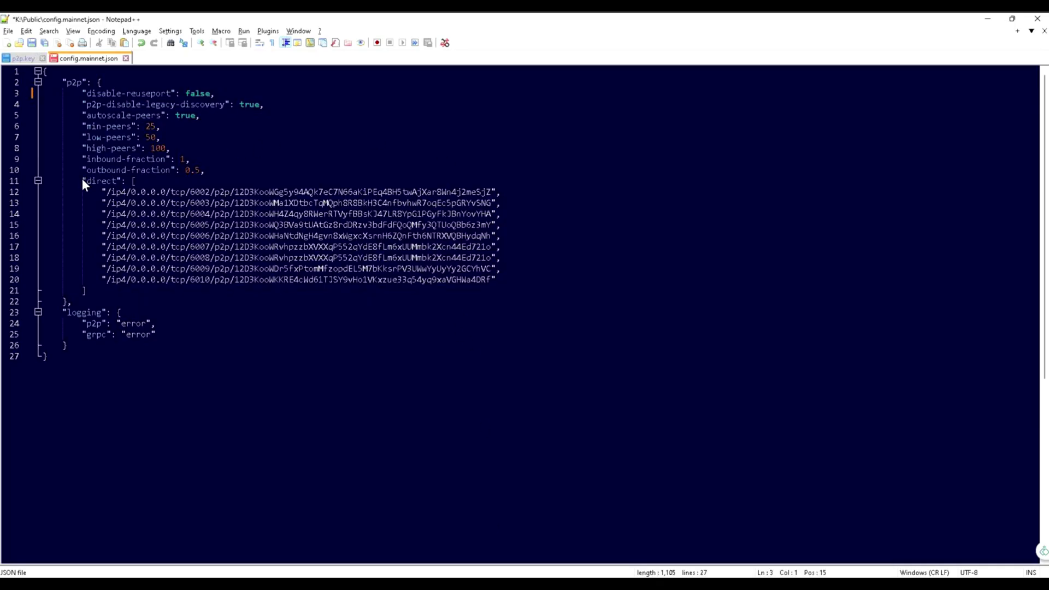
{"action": "left_click_drag", "start_coordinate": [81, 180], "coordinate": [145, 182]}
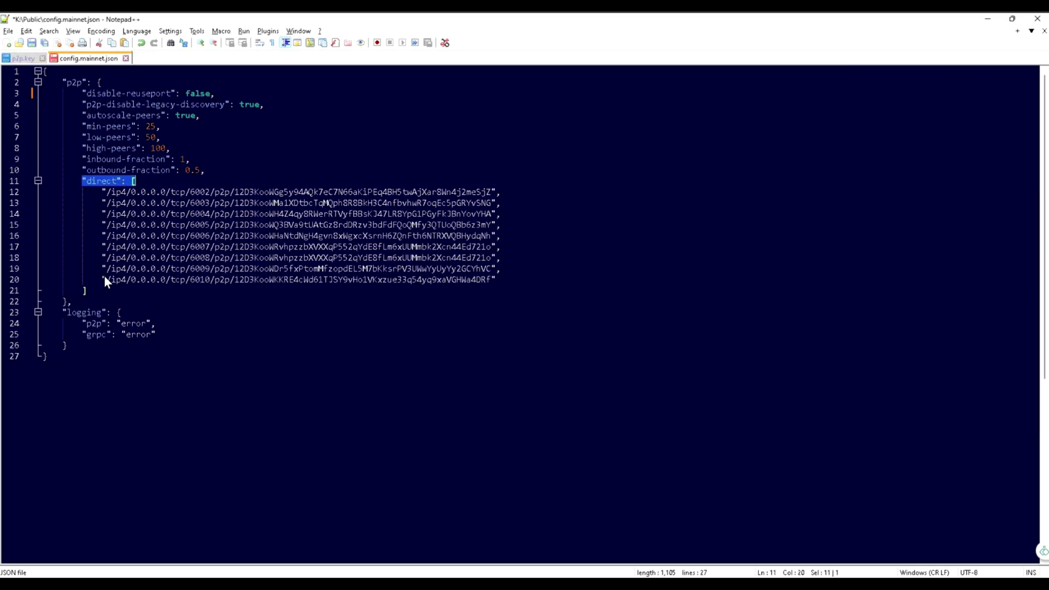
Step: Duplicate the last "direct" entry, the one with port 6010, on a new line below it, separated by a comma
{"action": "left_click_drag", "start_coordinate": [102, 278], "coordinate": [473, 279]}
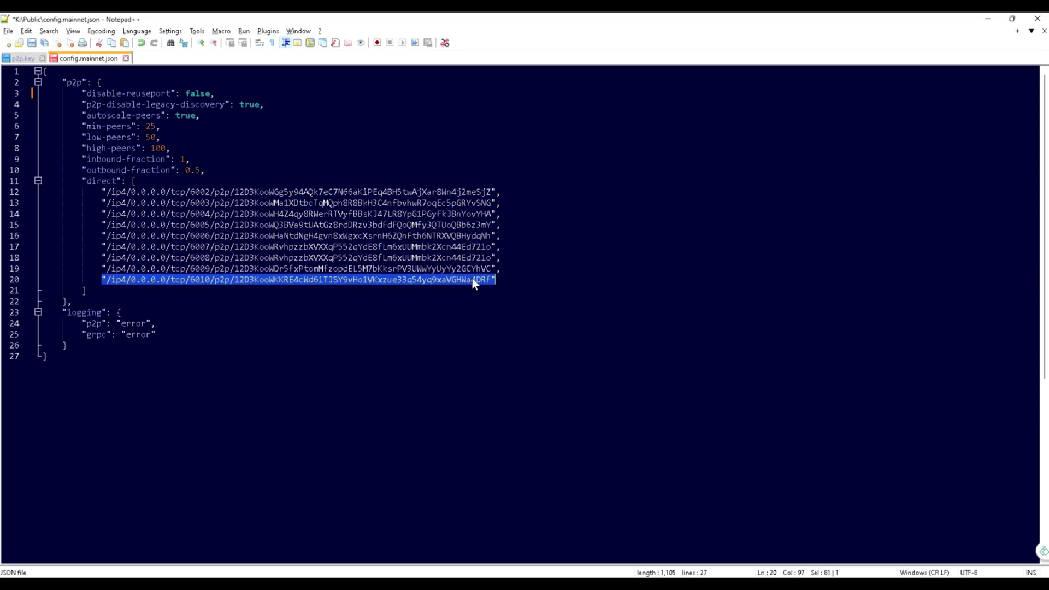
{"action": "right_click", "coordinate": [468, 279]}
{"action": "left_click", "coordinate": [507, 298]}
{"action": "left_click", "coordinate": [535, 280]}
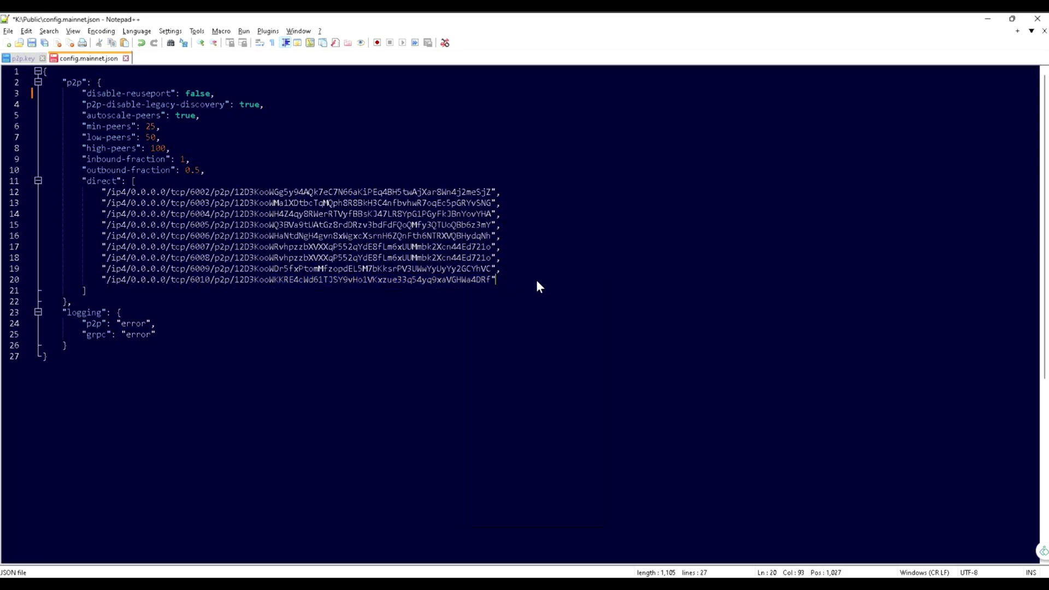
{"action": "type", "text": ","}
{"action": "key", "text": "Return"}
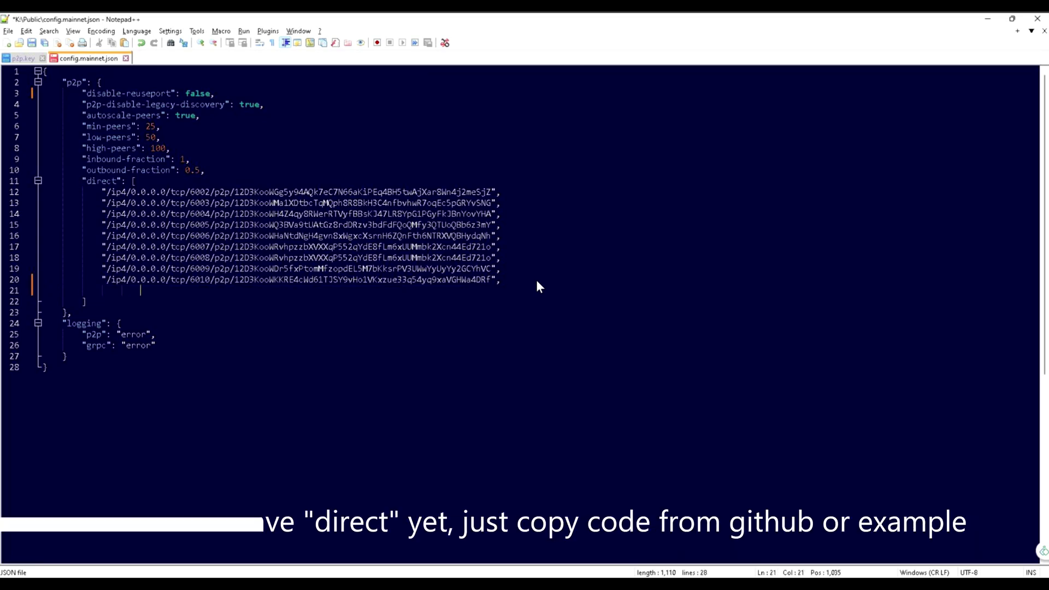
{"action": "key", "text": "Tab"}
{"action": "key", "text": "BackSpace"}
{"action": "key", "text": "ctrl+v"}
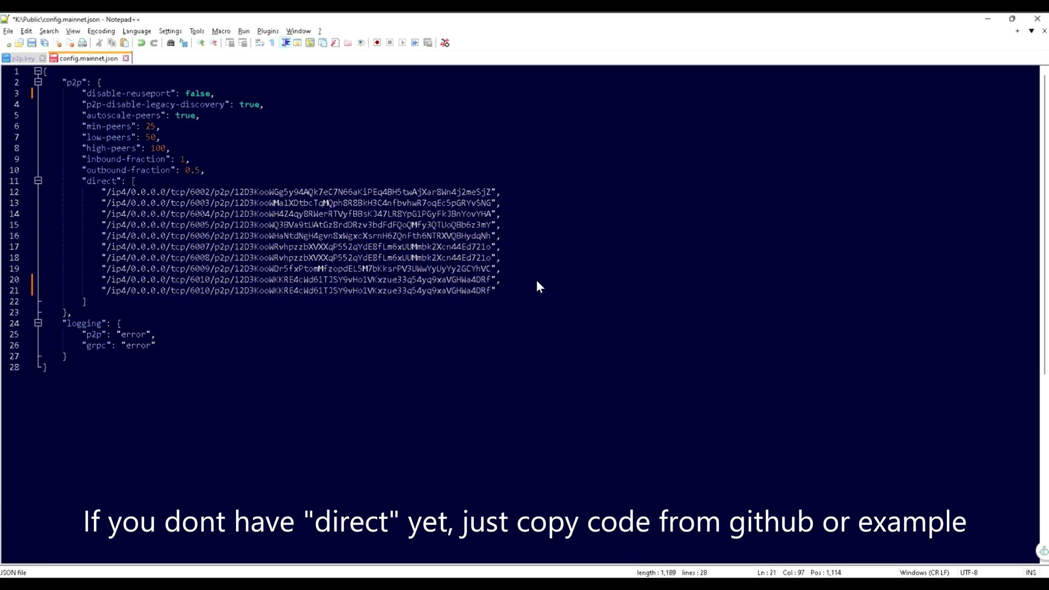
Step: Copy the test node's ID from p2p.key and replace the peer ID in the duplicated "direct" entry with it
{"action": "left_click", "coordinate": [17, 59]}
{"action": "right_click", "coordinate": [625, 71]}
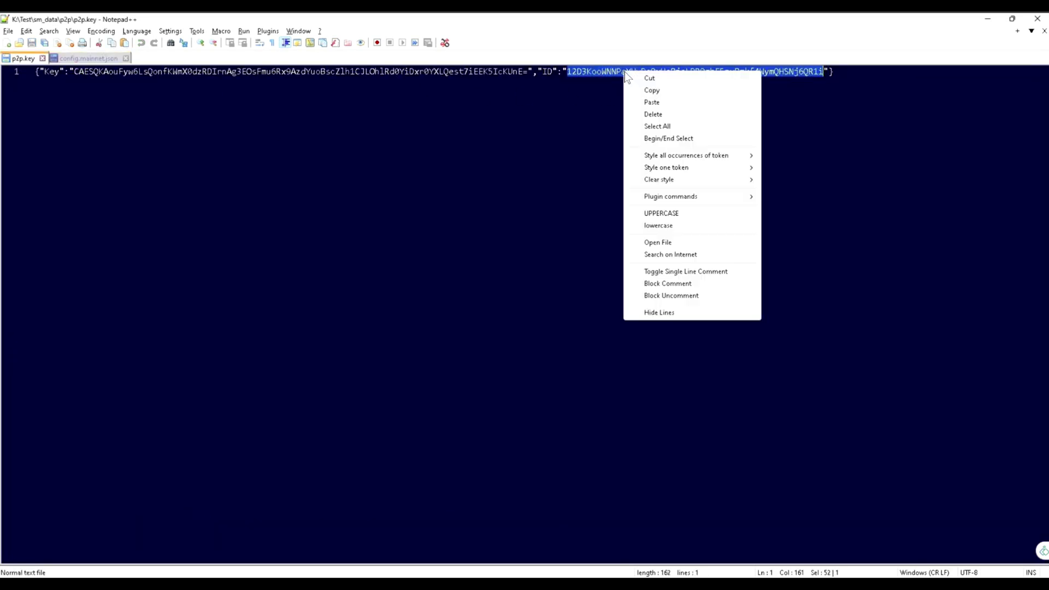
{"action": "left_click", "coordinate": [652, 91]}
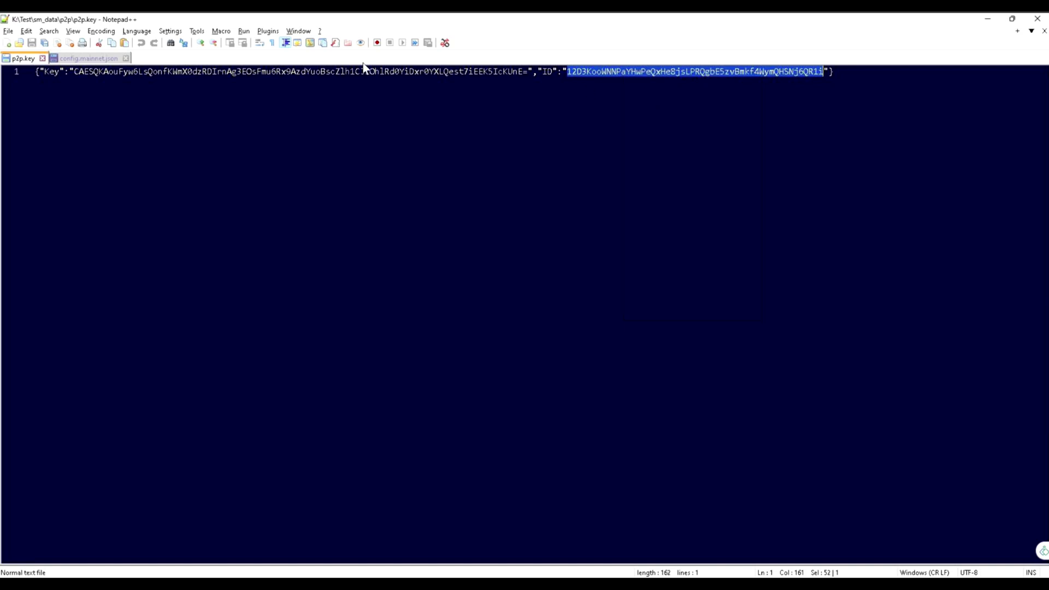
{"action": "left_click", "coordinate": [93, 58]}
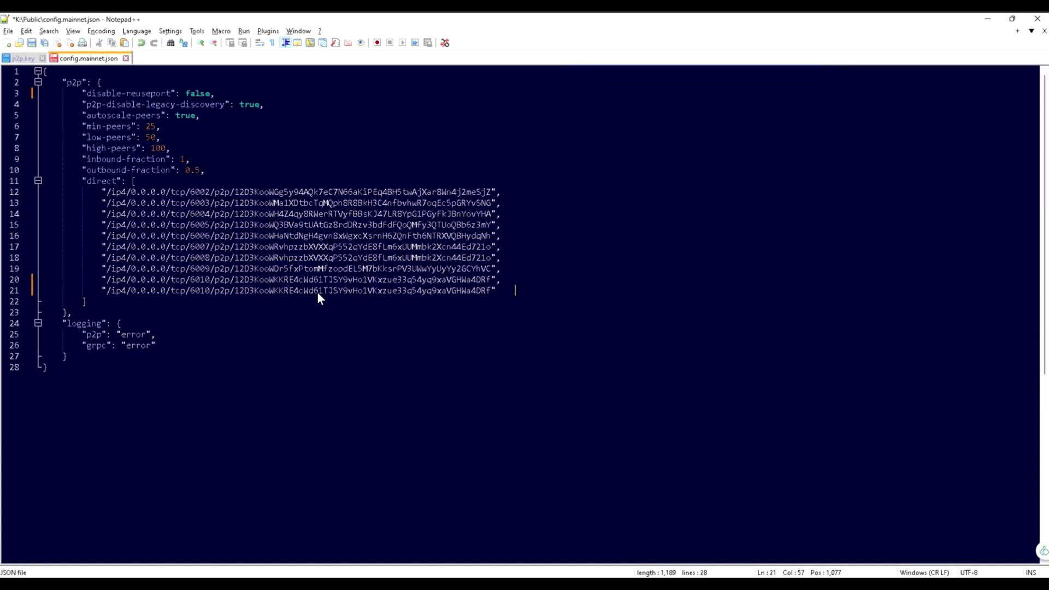
{"action": "double_click", "coordinate": [316, 292]}
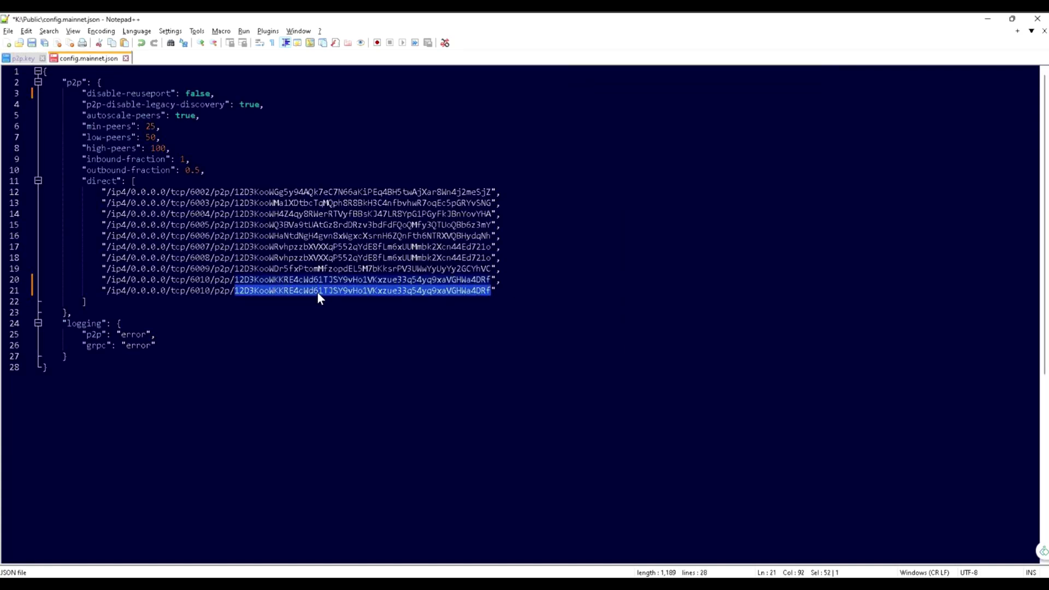
{"action": "key", "text": "ctrl+v"}
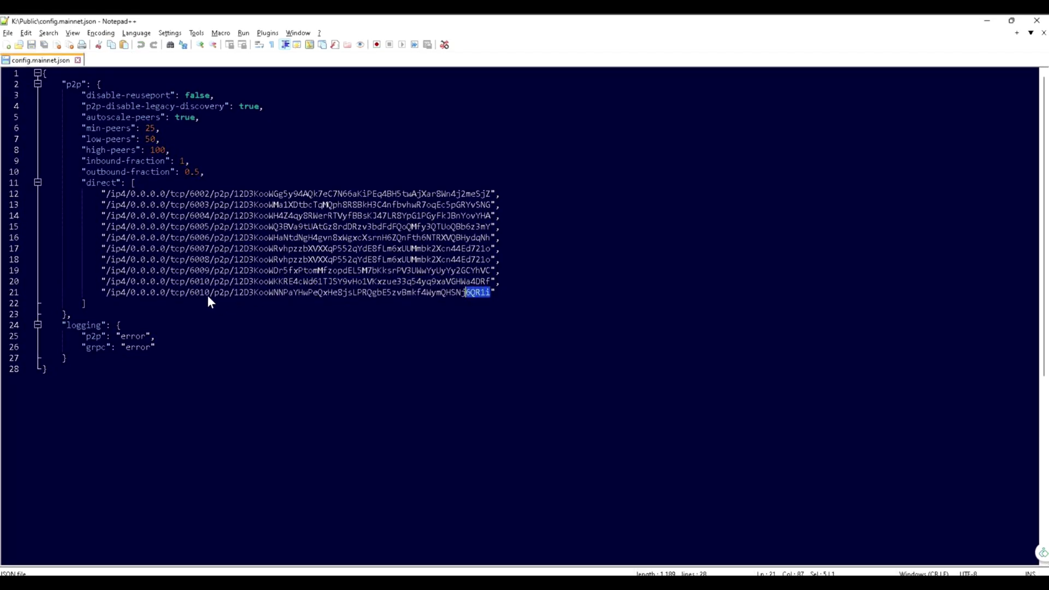
Step: Set the port of the new "direct" entry to 6011, save the public node's config.mainnet.json and close the editor
{"action": "left_click", "coordinate": [211, 298]}
{"action": "key", "text": "BackSpace"}
{"action": "type", "text": "1"}
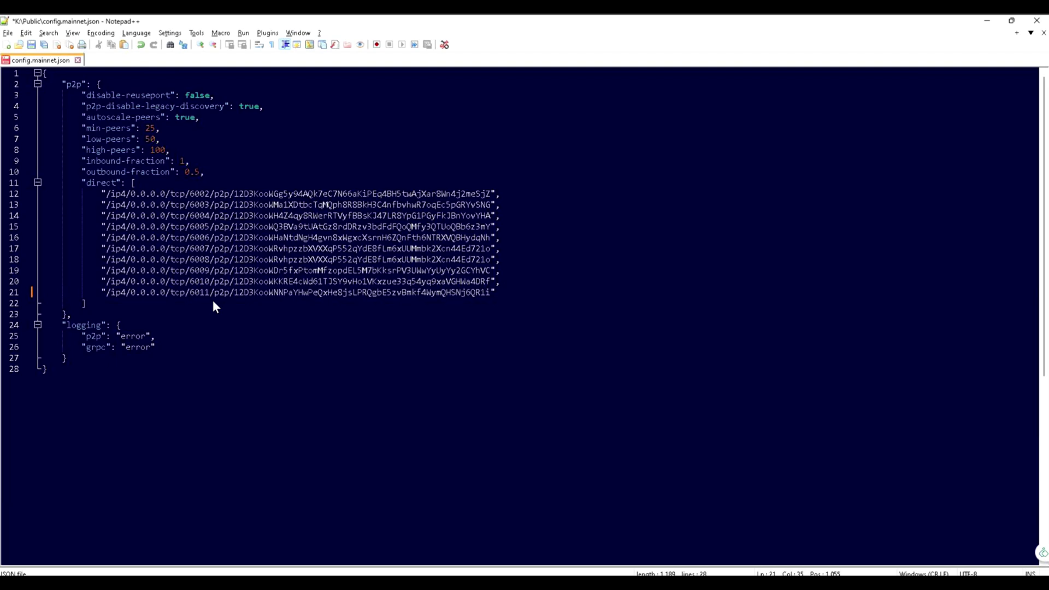
{"action": "key", "text": "ctrl+s"}
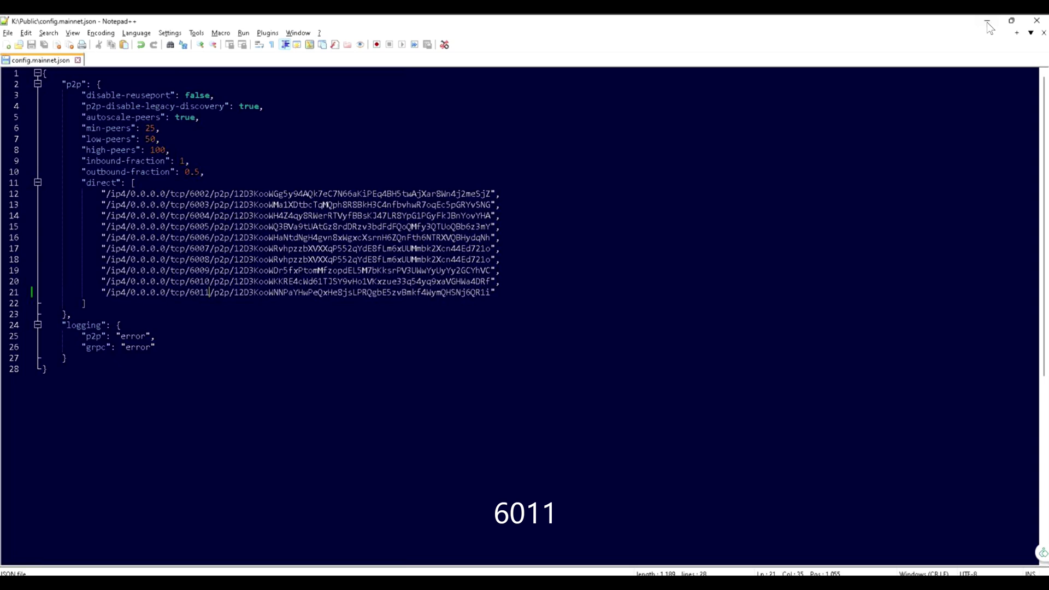
{"action": "left_click", "coordinate": [1037, 20]}
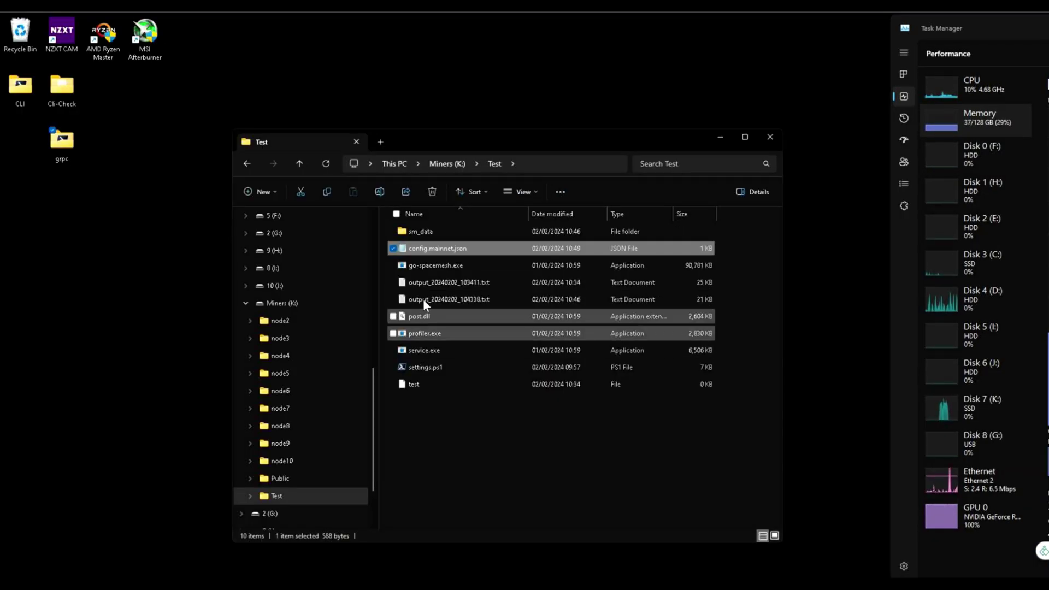
Step: Start the test node by running settings.ps1 from the Test folder, and minimize its console window
{"action": "left_click", "coordinate": [425, 366]}
{"action": "double_click", "coordinate": [425, 366]}
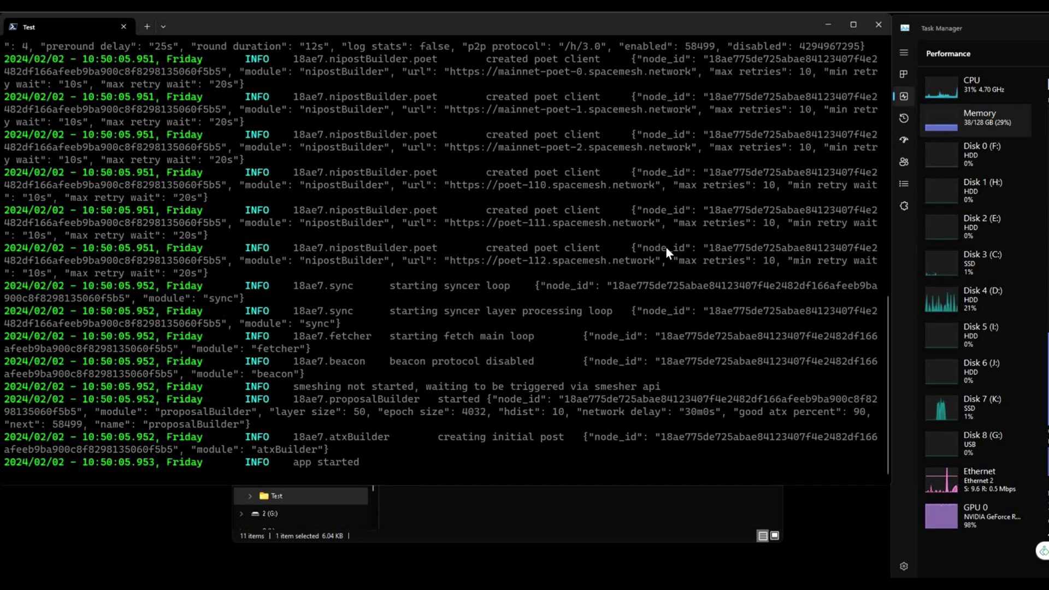
{"action": "left_click", "coordinate": [827, 25]}
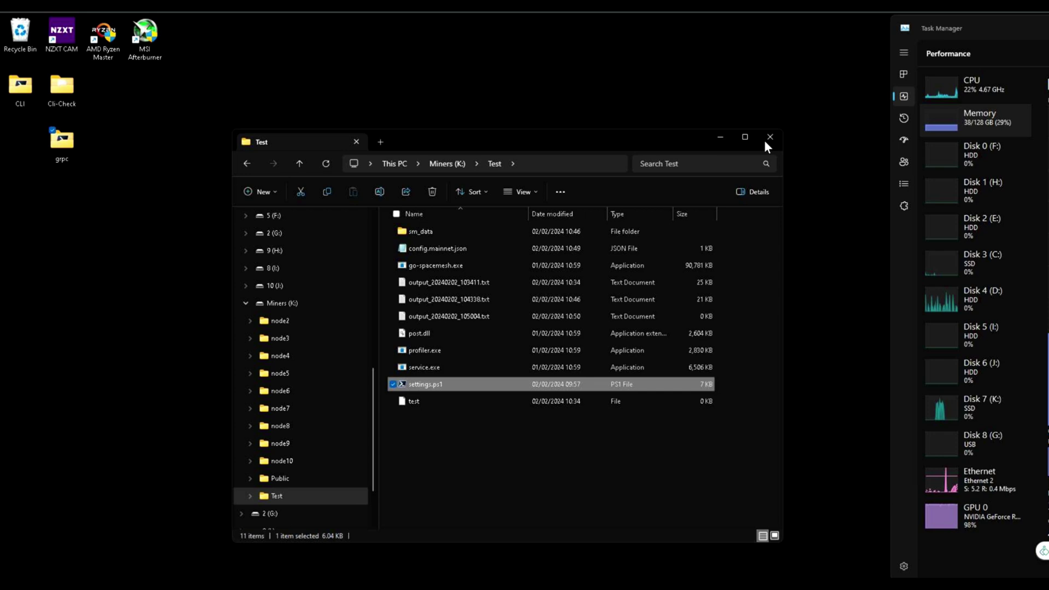
Step: Review the public node's startup log in its console, and refresh the node status in SM-Monitor
{"action": "key", "text": "alt+Tab"}
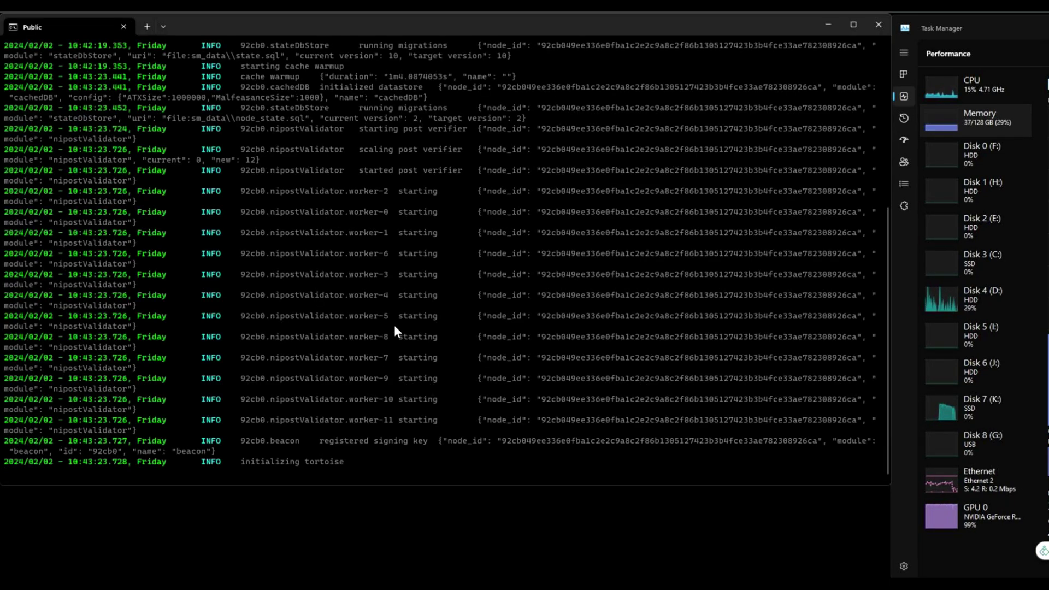
{"action": "scroll", "coordinate": [316, 298], "scroll_direction": "up", "scroll_amount": 8}
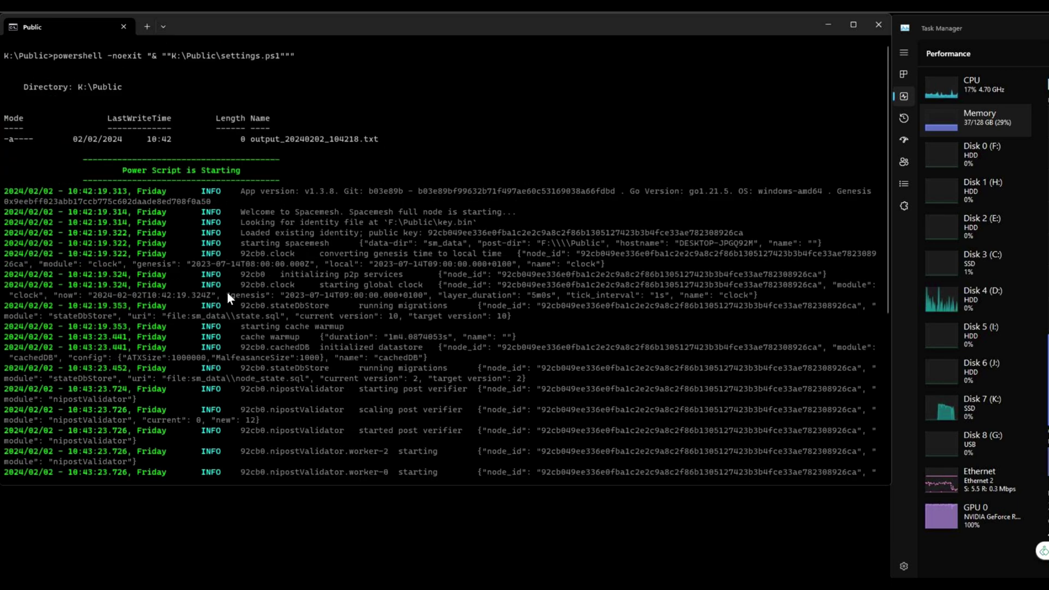
{"action": "scroll", "coordinate": [273, 303], "scroll_direction": "down", "scroll_amount": 8}
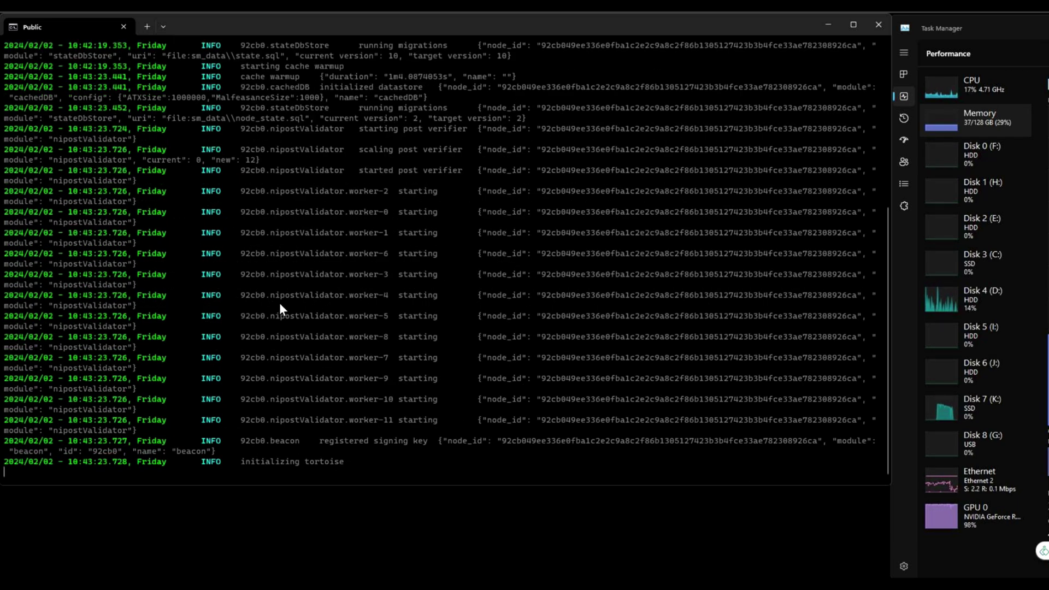
{"action": "left_click", "coordinate": [824, 31]}
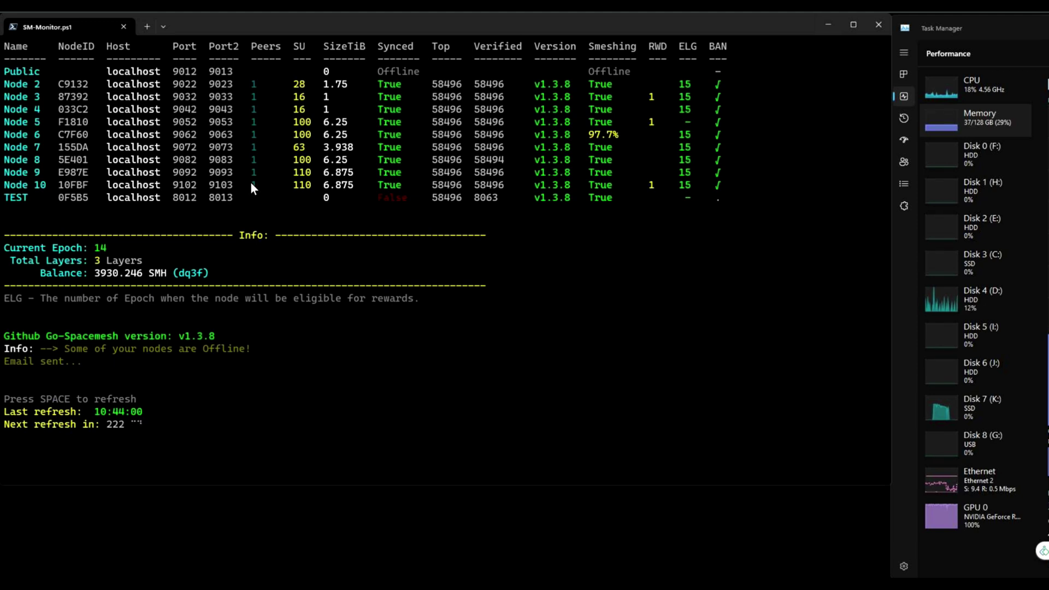
{"action": "key", "text": "space"}
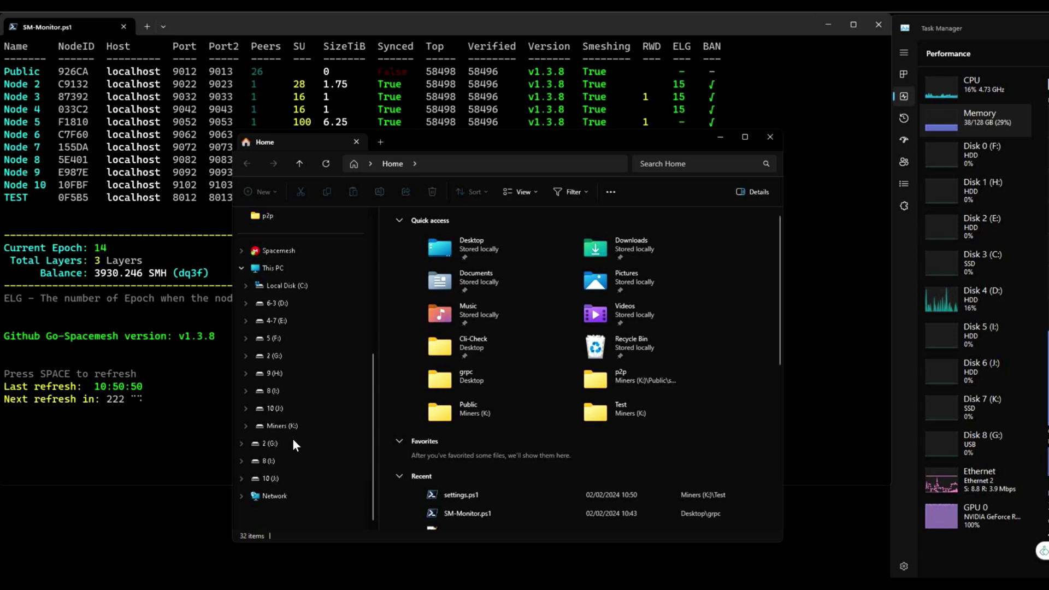
Step: Open node9\sm_data\p2p on Miners (K:), select all files except p2p.key, and close the folder window
{"action": "left_click", "coordinate": [295, 429]}
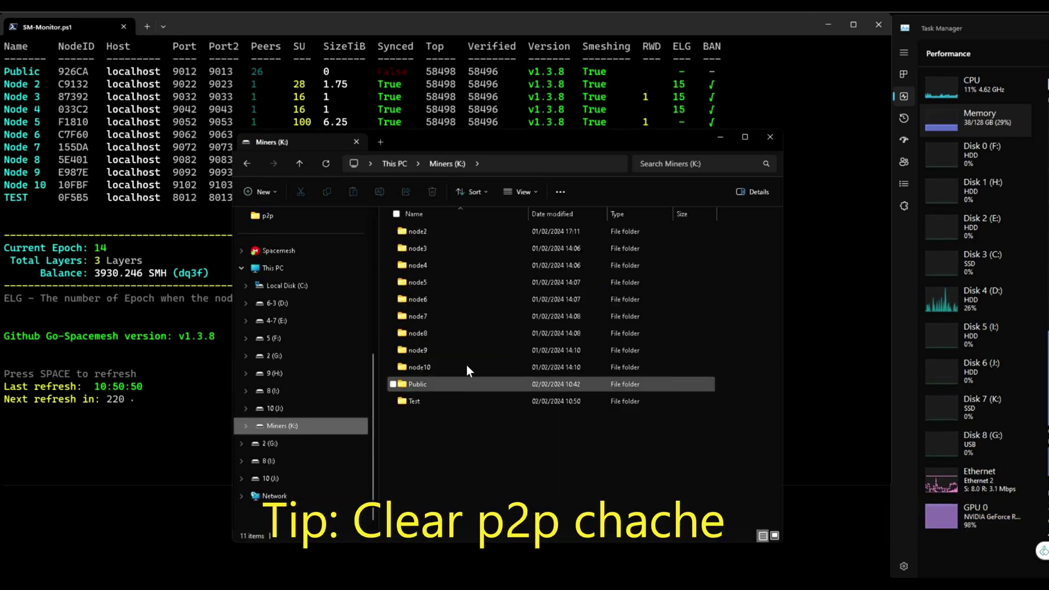
{"action": "double_click", "coordinate": [412, 353]}
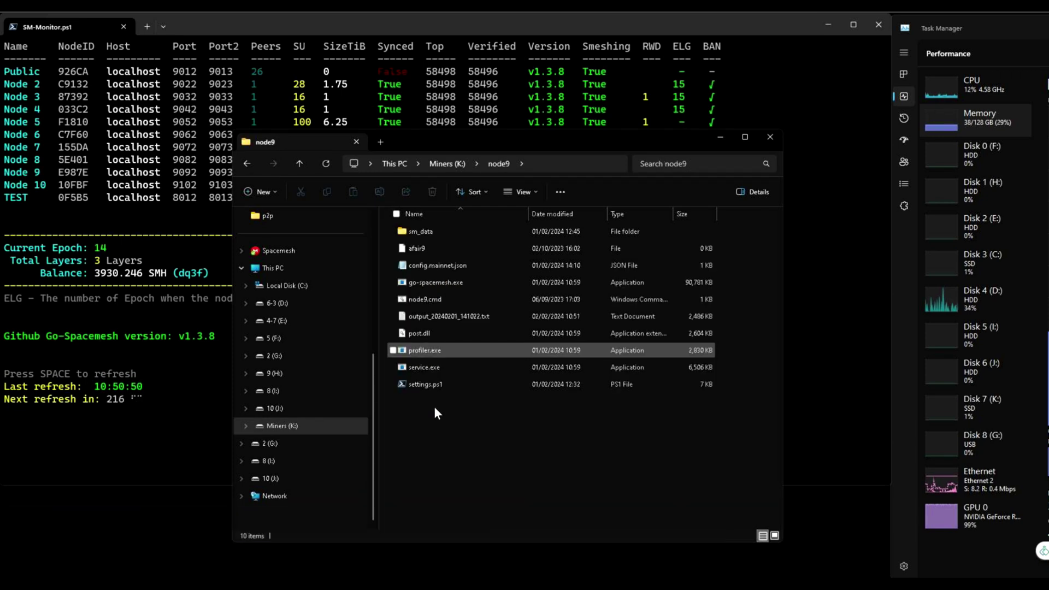
{"action": "double_click", "coordinate": [425, 230]}
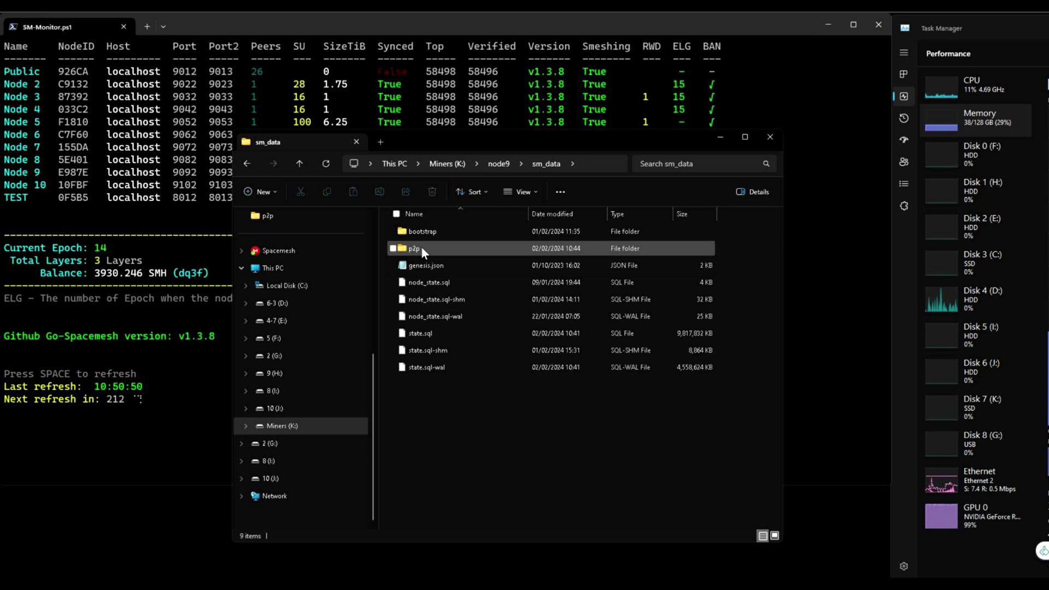
{"action": "double_click", "coordinate": [421, 247]}
{"action": "left_click", "coordinate": [427, 232]}
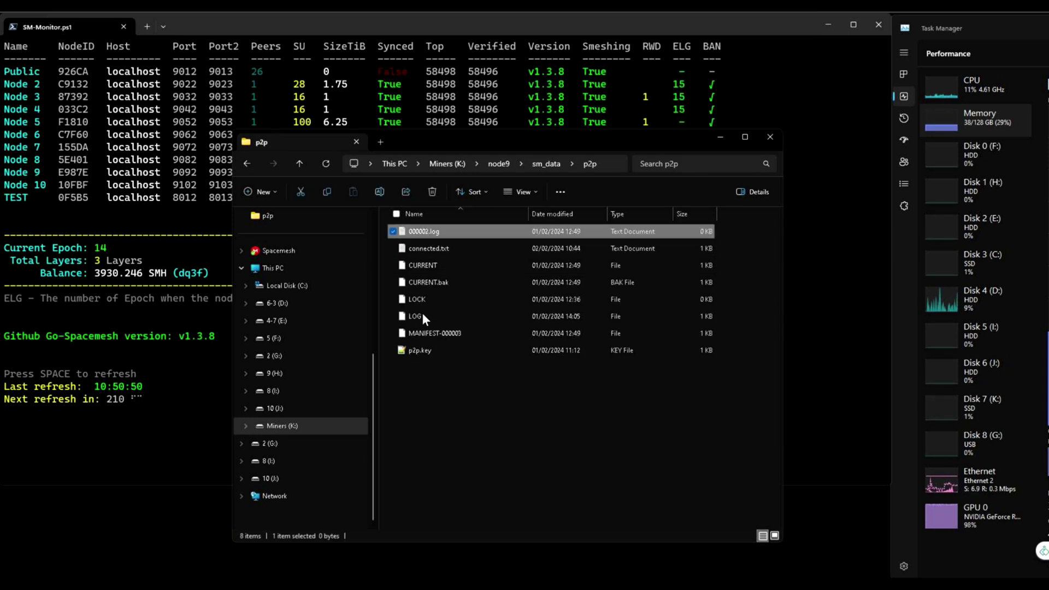
{"action": "left_click", "coordinate": [422, 332], "text": "shift"}
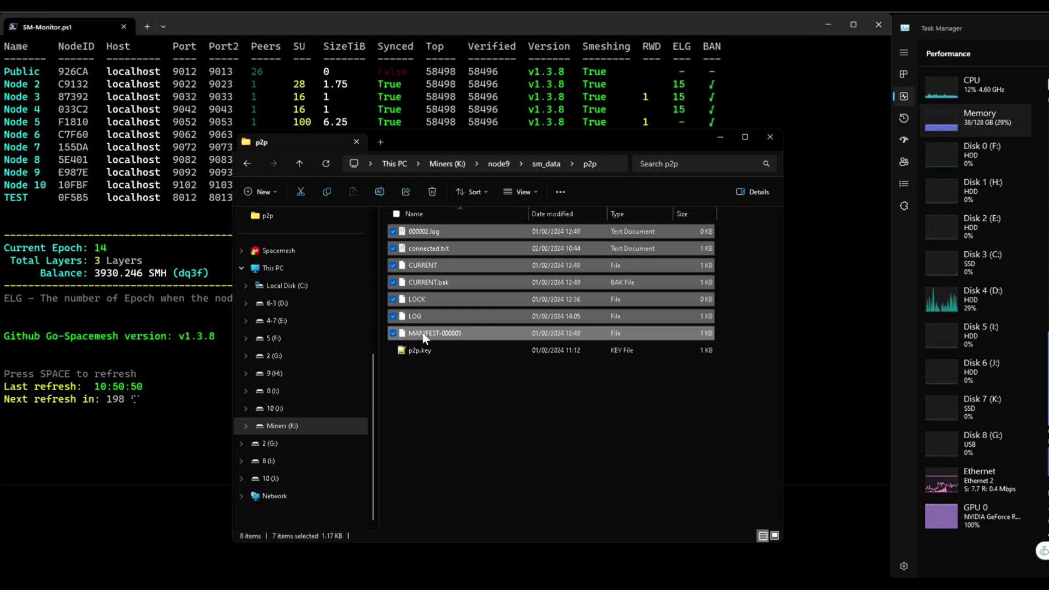
{"action": "left_click", "coordinate": [771, 137]}
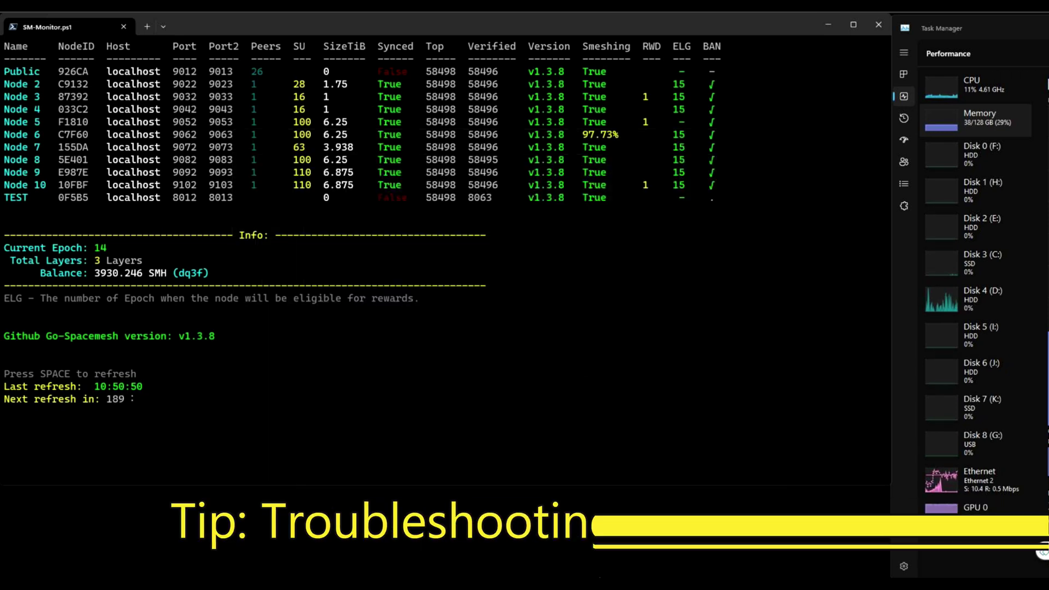
Step: Examine the public node's console log for connection warnings and errors back to its startup, and minimize the console
{"action": "mouse_move", "coordinate": [983, 541]}
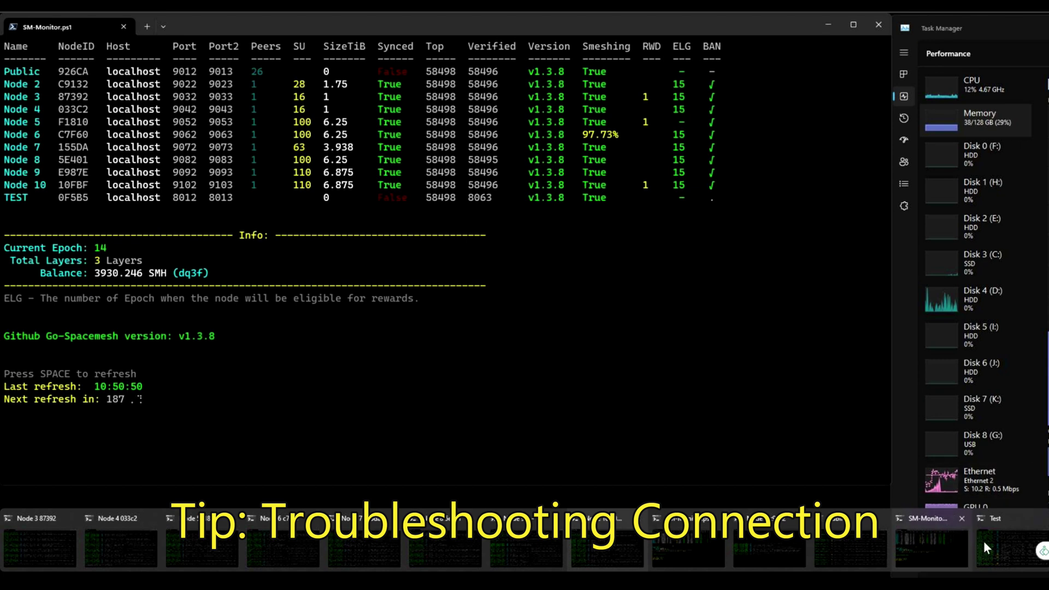
{"action": "left_click", "coordinate": [853, 546]}
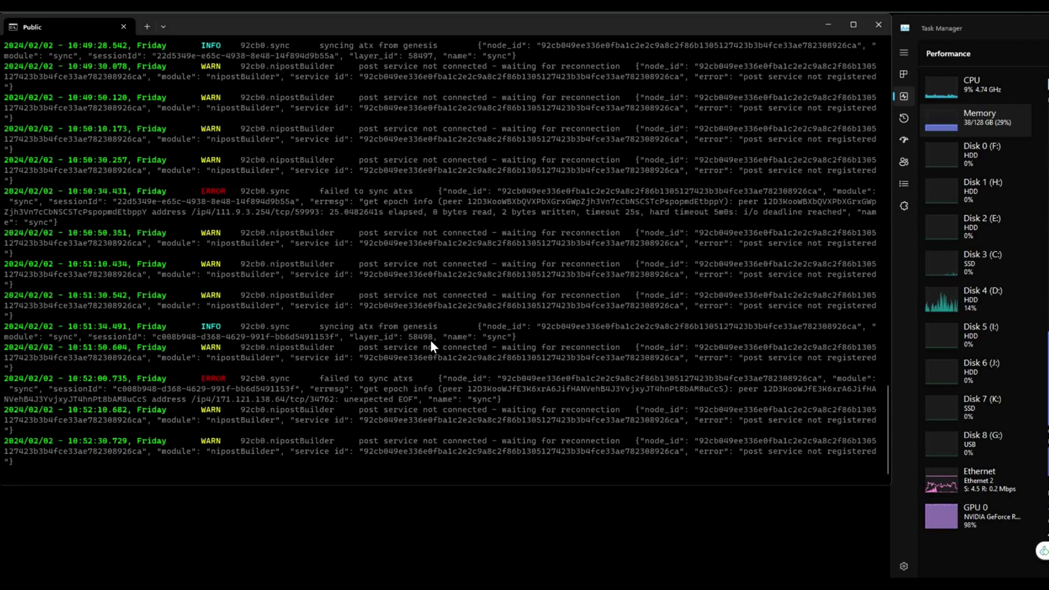
{"action": "scroll", "coordinate": [366, 378], "scroll_direction": "up", "scroll_amount": 14}
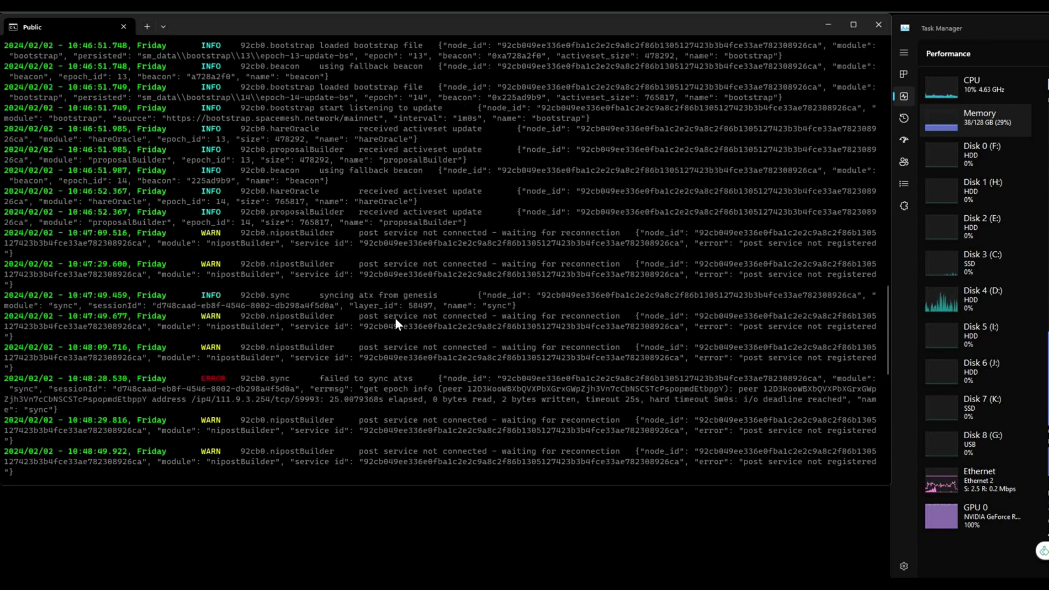
{"action": "left_click_drag", "start_coordinate": [200, 233], "coordinate": [257, 233]}
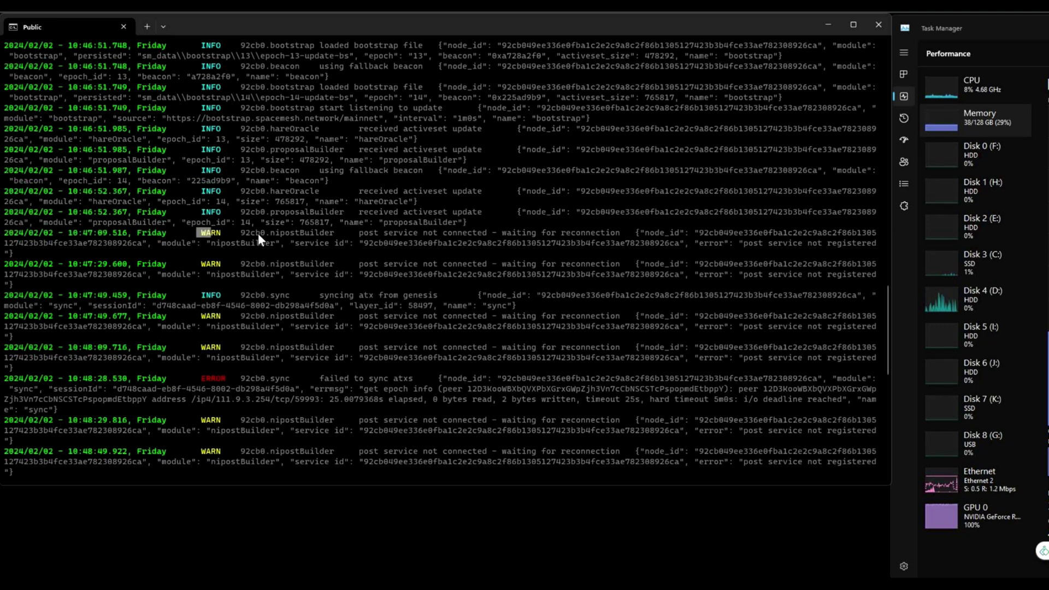
{"action": "left_click_drag", "start_coordinate": [607, 252], "coordinate": [679, 241]}
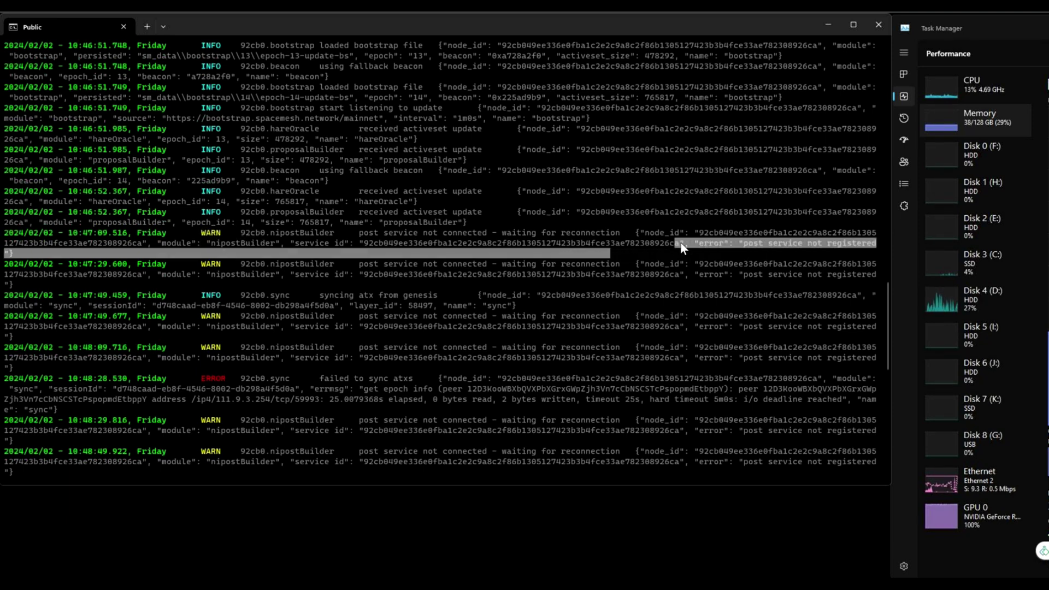
{"action": "scroll", "coordinate": [532, 278], "scroll_direction": "up", "scroll_amount": 15}
{"action": "scroll", "coordinate": [532, 278], "scroll_direction": "up", "scroll_amount": 15}
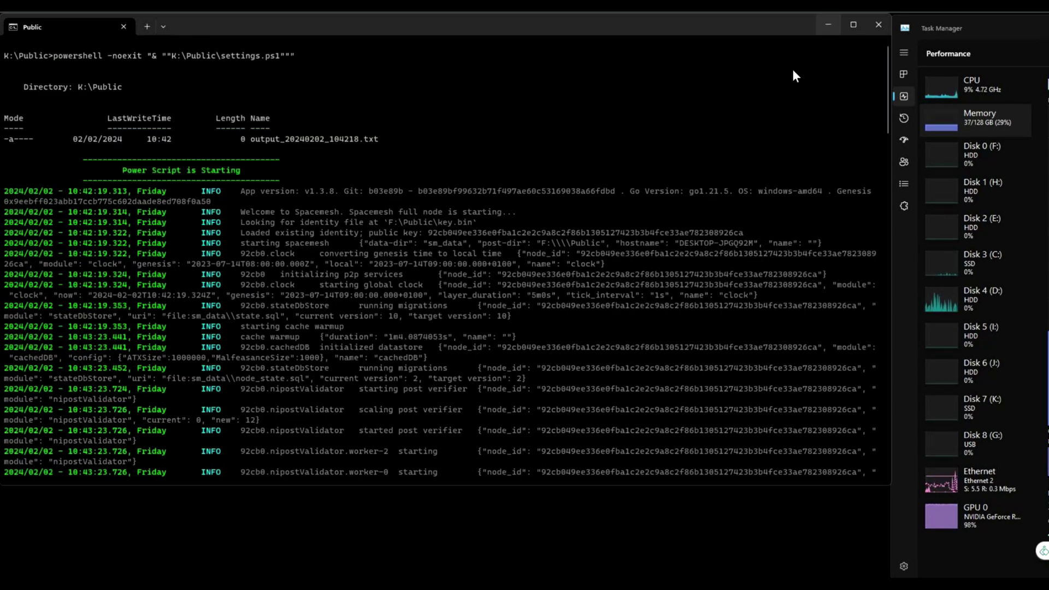
{"action": "scroll", "coordinate": [661, 262], "scroll_direction": "down", "scroll_amount": 20}
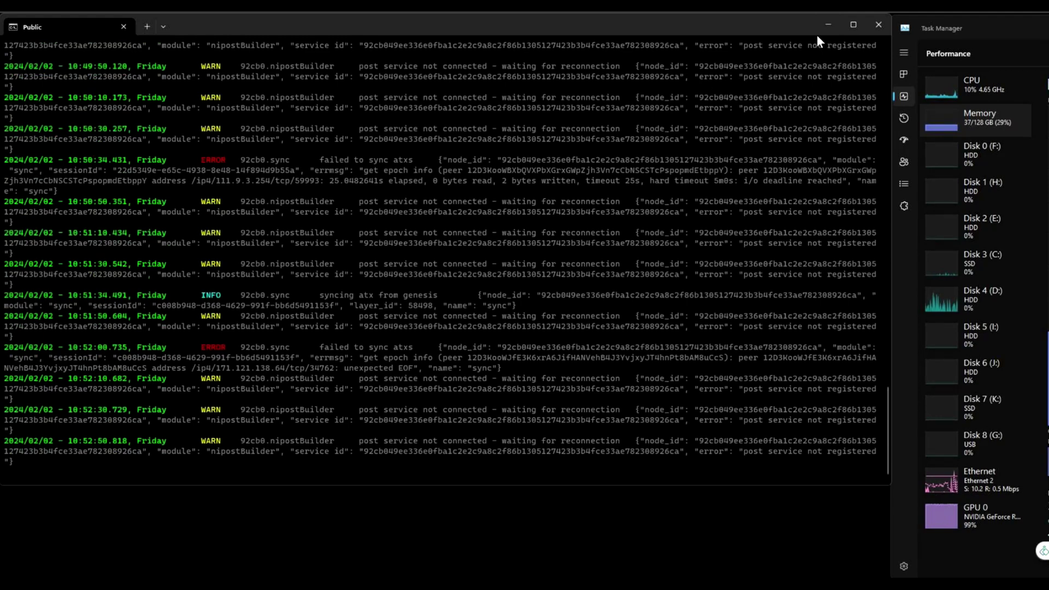
{"action": "left_click", "coordinate": [825, 26]}
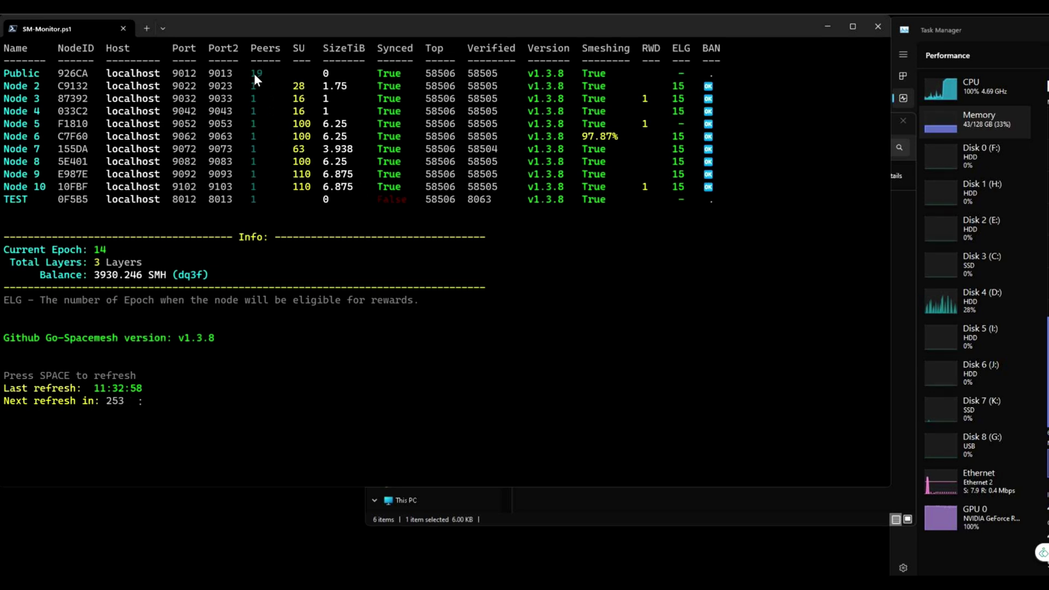
Step: Compare the peer counts of the Public and TEST nodes in SM-Monitor
{"action": "left_click_drag", "start_coordinate": [265, 75], "coordinate": [251, 74]}
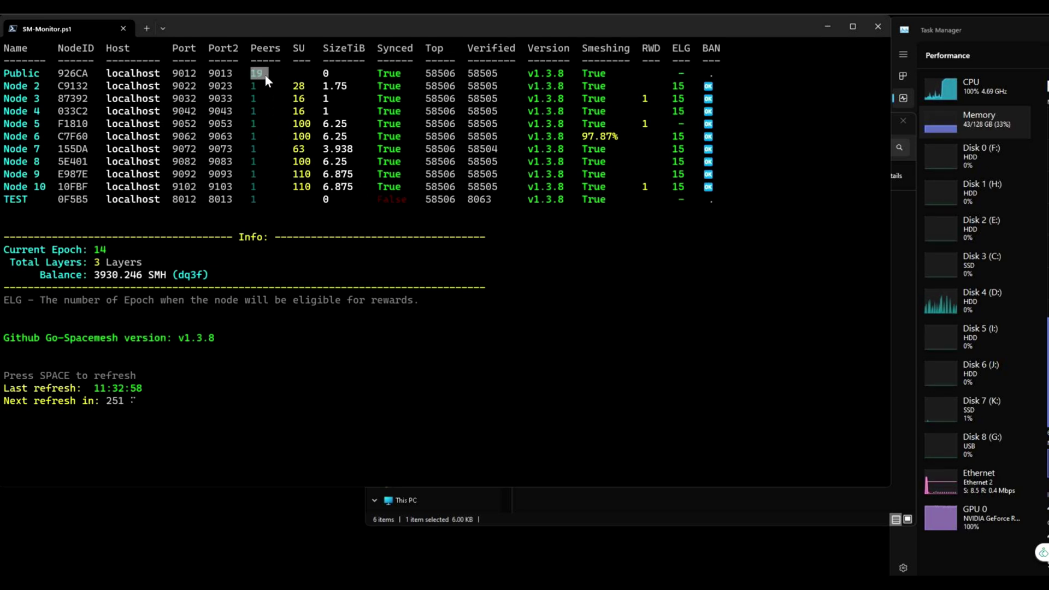
{"action": "left_click_drag", "start_coordinate": [254, 201], "coordinate": [249, 201]}
{"action": "right_click", "coordinate": [260, 196]}
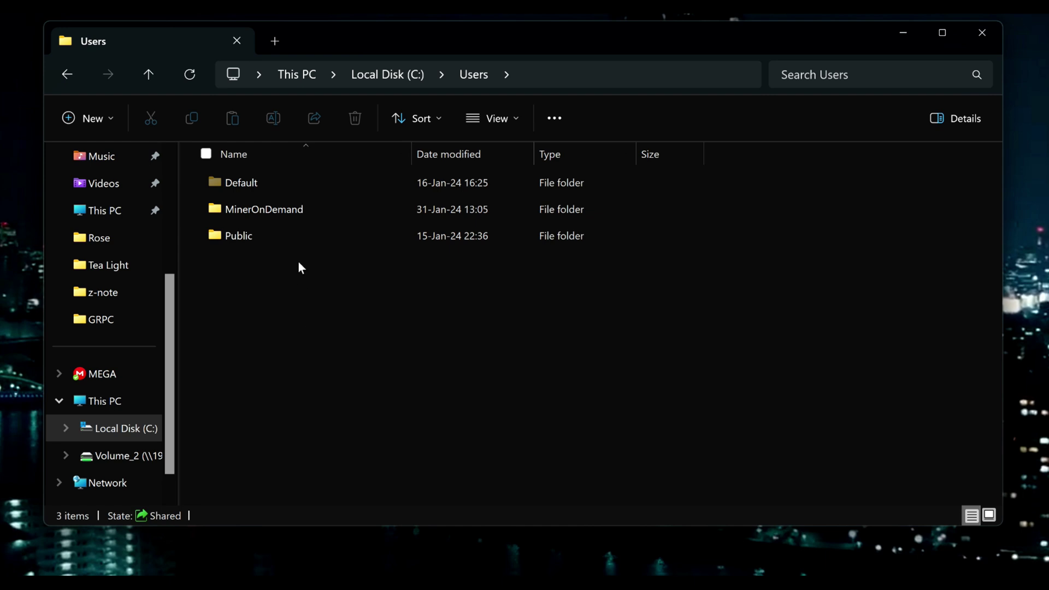
Step: Open node-config.7c8cef2b.json from the user profile's AppData\Roaming\Spacemesh folder in Notepad++
{"action": "double_click", "coordinate": [269, 211]}
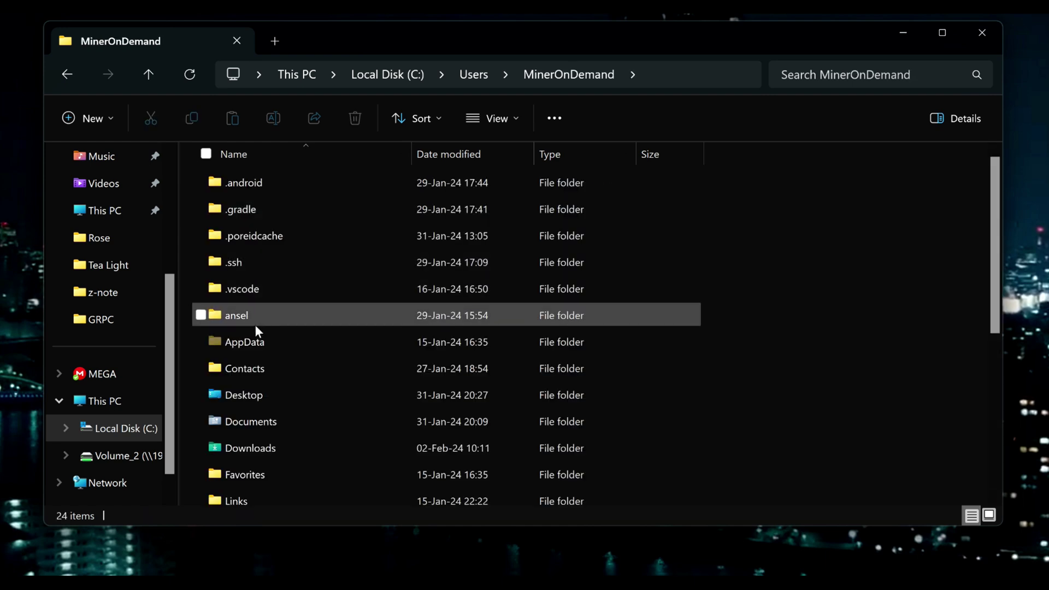
{"action": "double_click", "coordinate": [255, 342]}
{"action": "double_click", "coordinate": [256, 239]}
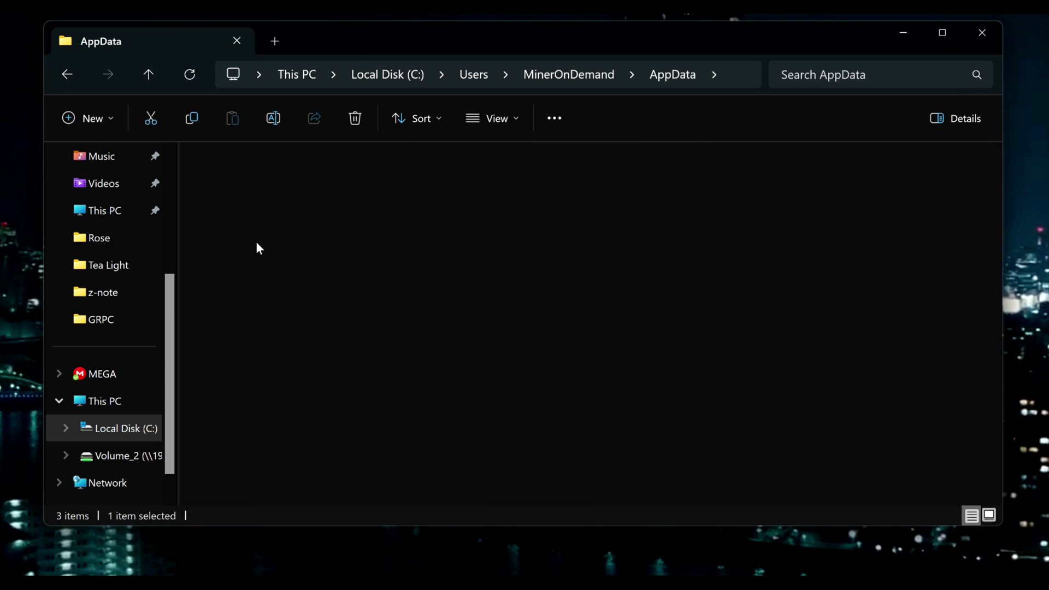
{"action": "double_click", "coordinate": [258, 444]}
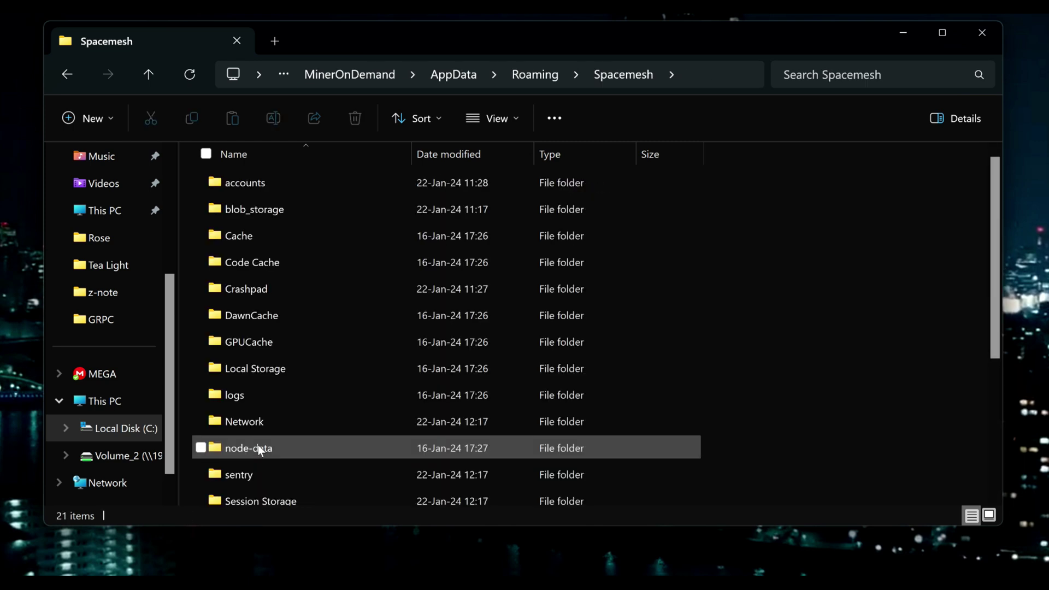
{"action": "scroll", "coordinate": [401, 292], "scroll_direction": "down", "scroll_amount": 3}
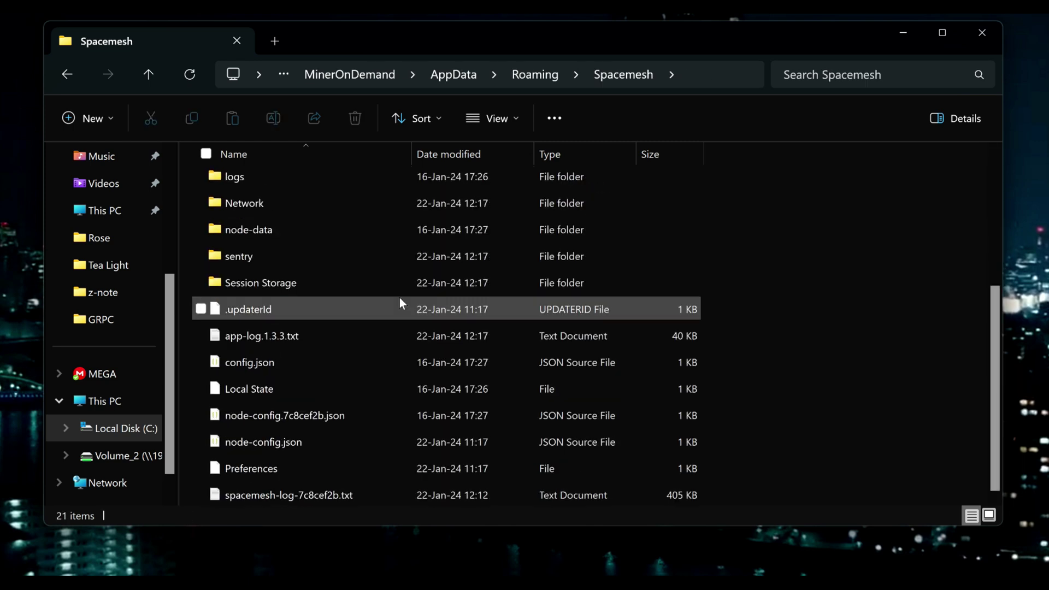
{"action": "right_click", "coordinate": [268, 417]}
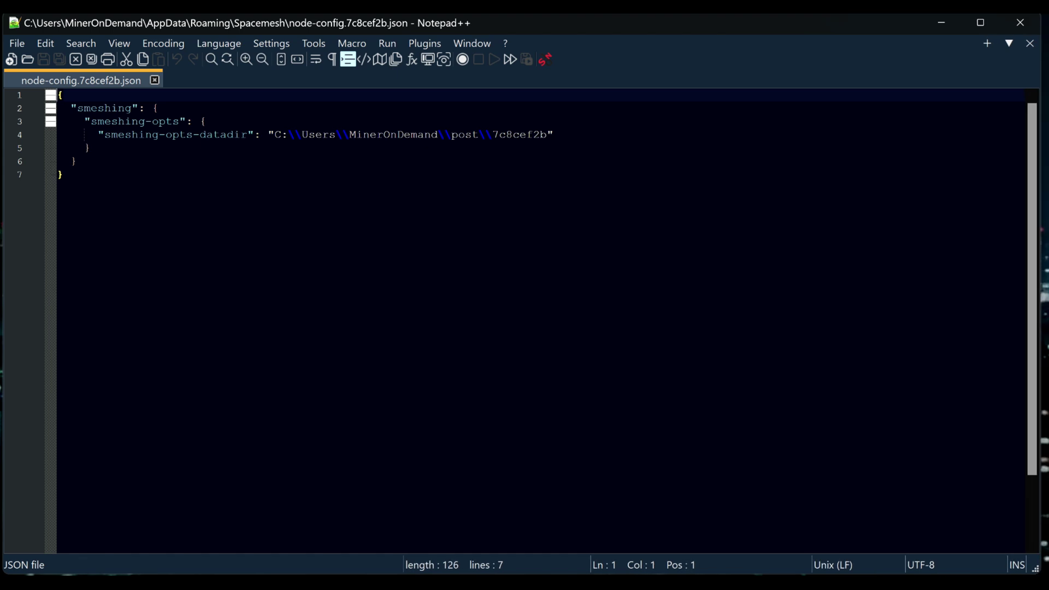
Step: Insert p2p and logging sections below the smeshing block, with listen port 6011 and a direct entry for 192.168.1.14 on TCP port 6000
{"action": "left_click", "coordinate": [77, 161]}
{"action": "key", "text": "Return"}
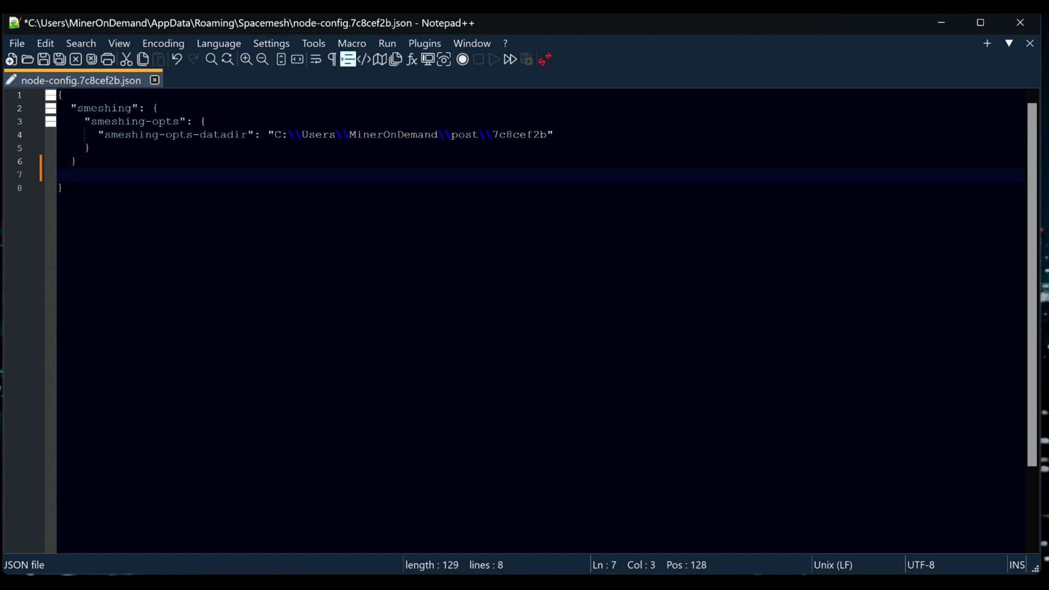
{"action": "right_click", "coordinate": [150, 215]}
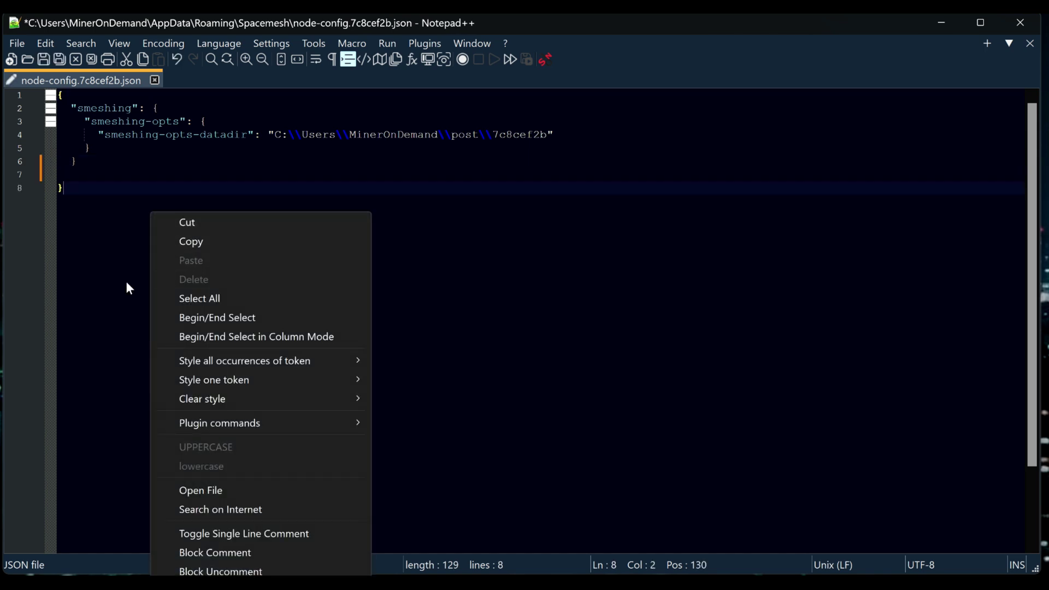
{"action": "key", "text": "Escape"}
{"action": "key", "text": "ctrl+z"}
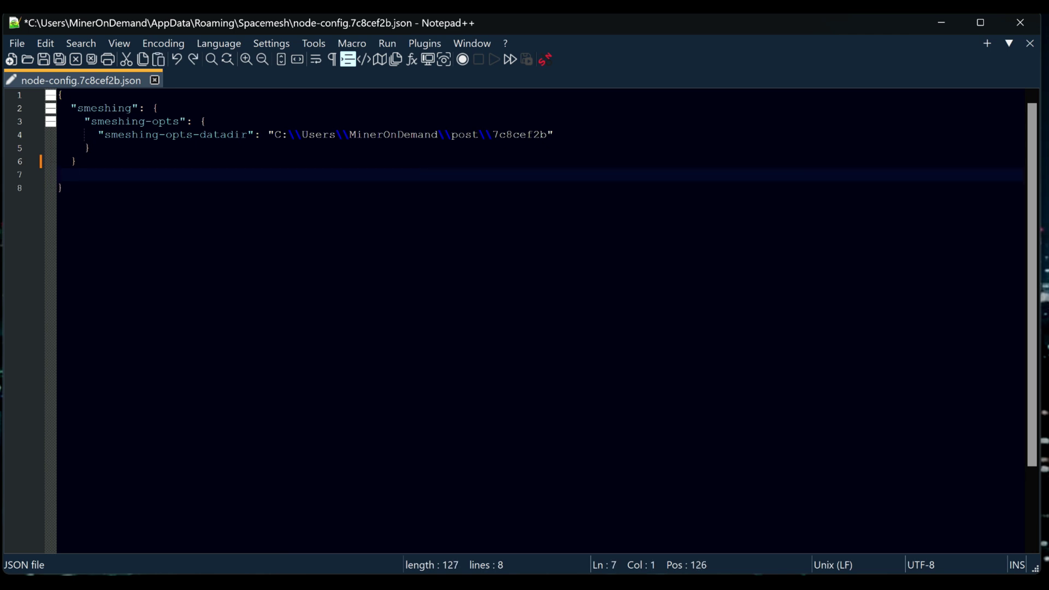
{"action": "key", "text": "ctrl+z"}
{"action": "type", "text": "\"p2p\": { \t\t\"listen\": \"/ip4/0.0.0.0/tcp/6011\", \t\t\"disable-reuseport\": false, \t\t\"p2p-disable-legacy-discovery\": true, \t\t\"disable-dht\": true, \t\t\"autoscale-peers\": true, \t\t\"min-peers\": 30, \t\t\"low-peers\": 50, \t\t\"high-peers\": 100, \t\t\"inbound-fraction\": 1, \t\t\"outbound-fraction\": 0.5, \t\t\"bootnodes\": [], \t\t\"direct\": [ \t\t\t\"/ip4/192.168.1.14/tcp/6000/p2p/12D3KooWLQJuKTGupPtFmCH3XY9k2BUHaZb9wWCYkK5dbwAtPPjT\" \t\t] \t}, \t\"logging\": { \t\t\"p2p\": \"error\", \t\t\"grpc\": \"error\" \t} }"}
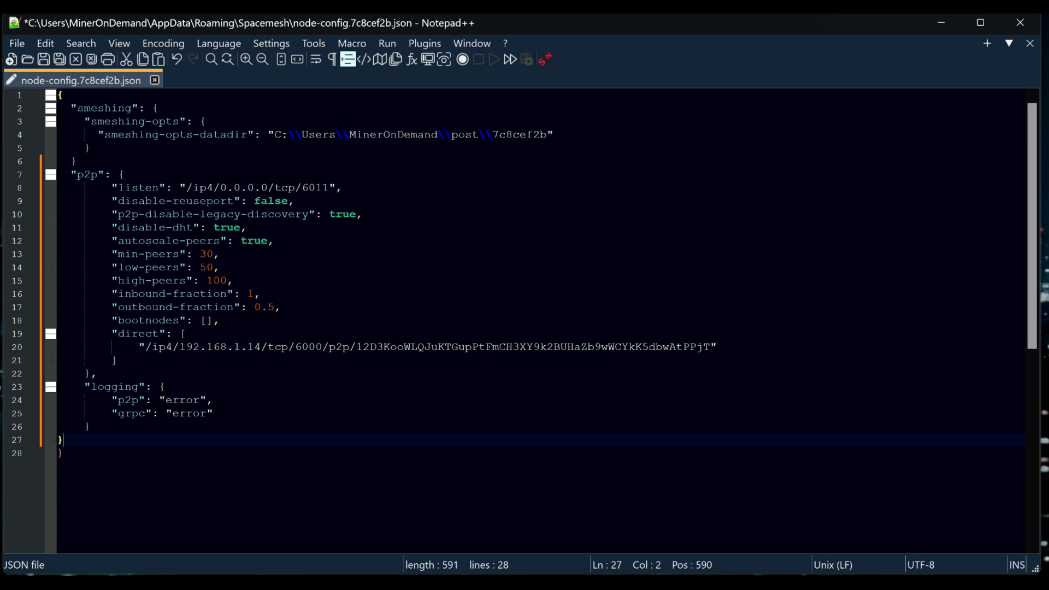
Step: Change the p2p listen port to 6012 and select the peer ID in the direct entry
{"action": "left_click", "coordinate": [330, 188]}
{"action": "key", "text": "BackSpace"}
{"action": "type", "text": "2"}
{"action": "double_click", "coordinate": [472, 352]}
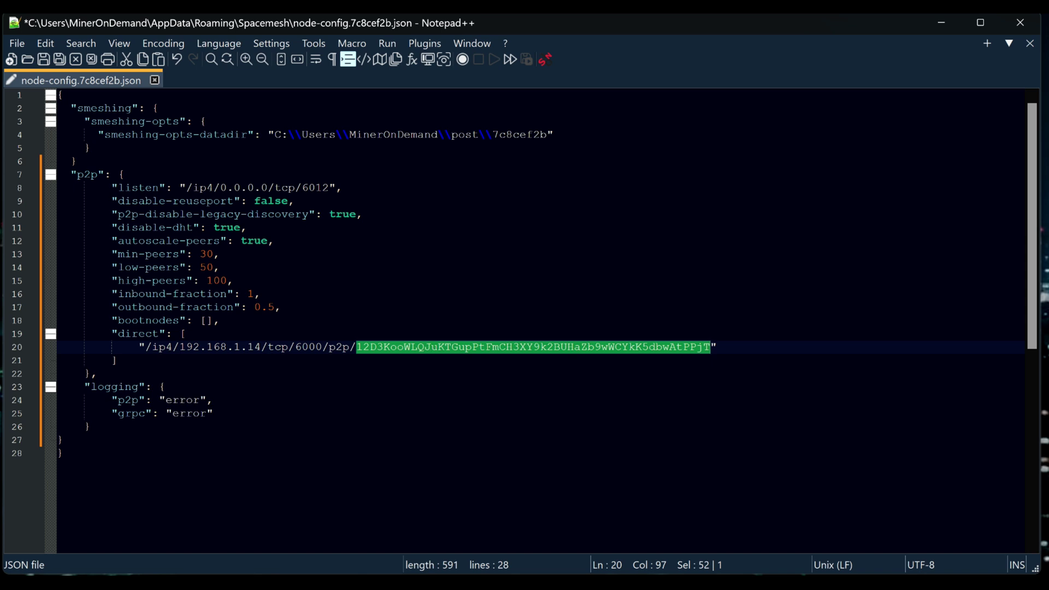
Step: Open p2p.key from Spacemesh\node-data\7c8cef2b\p2p in Notepad++
{"action": "left_click", "coordinate": [947, 23]}
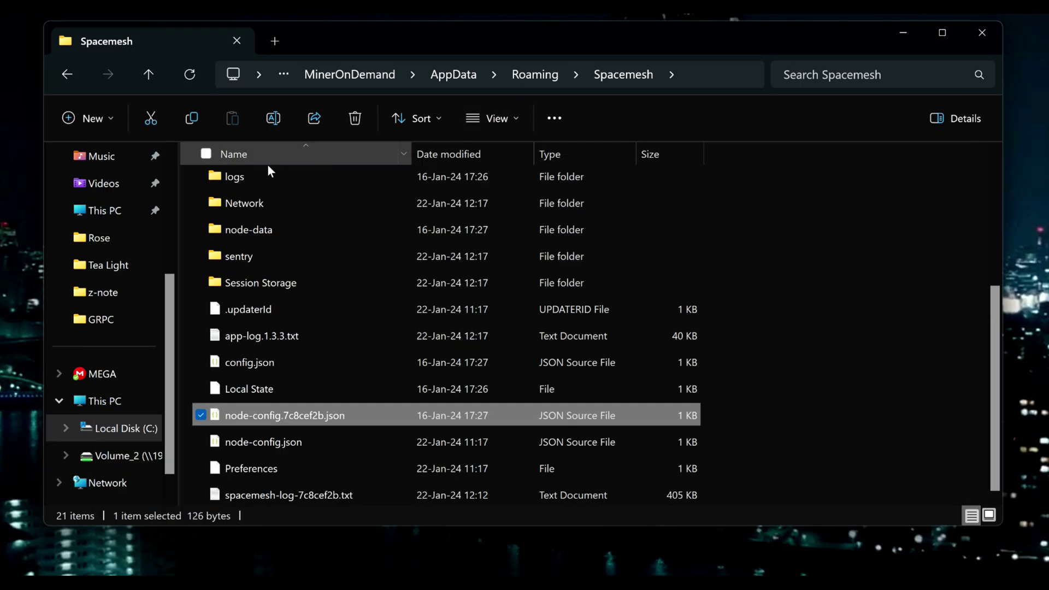
{"action": "double_click", "coordinate": [244, 285]}
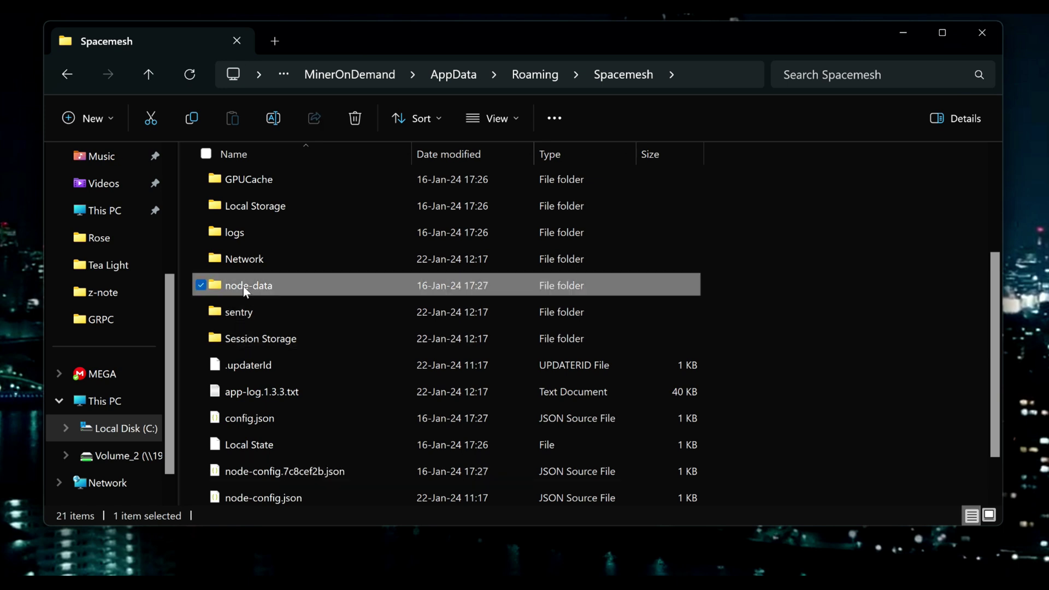
{"action": "double_click", "coordinate": [243, 187]}
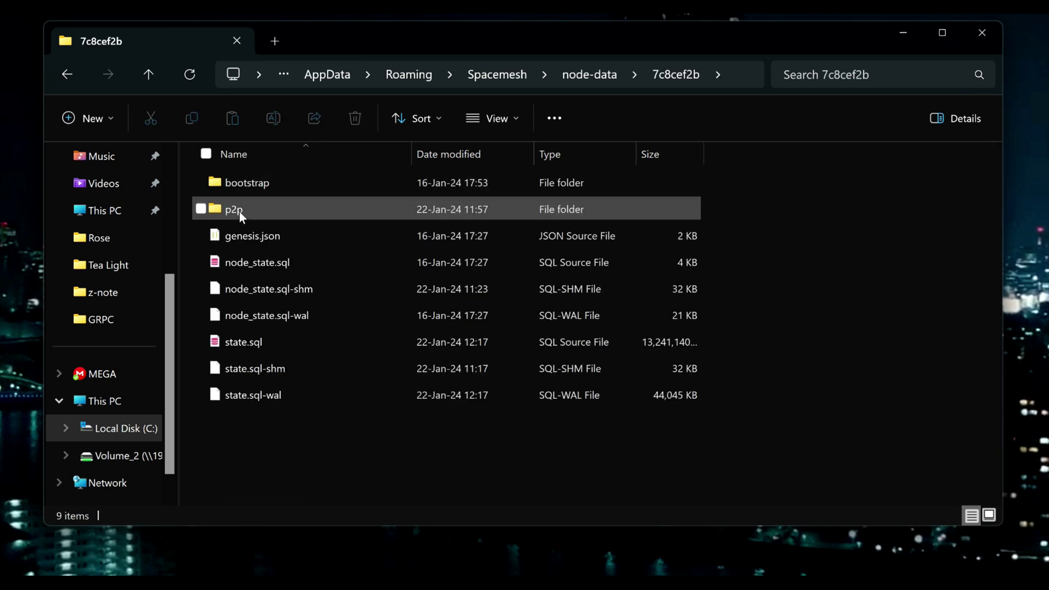
{"action": "left_click", "coordinate": [239, 211]}
{"action": "double_click", "coordinate": [239, 211]}
{"action": "left_click", "coordinate": [257, 391]}
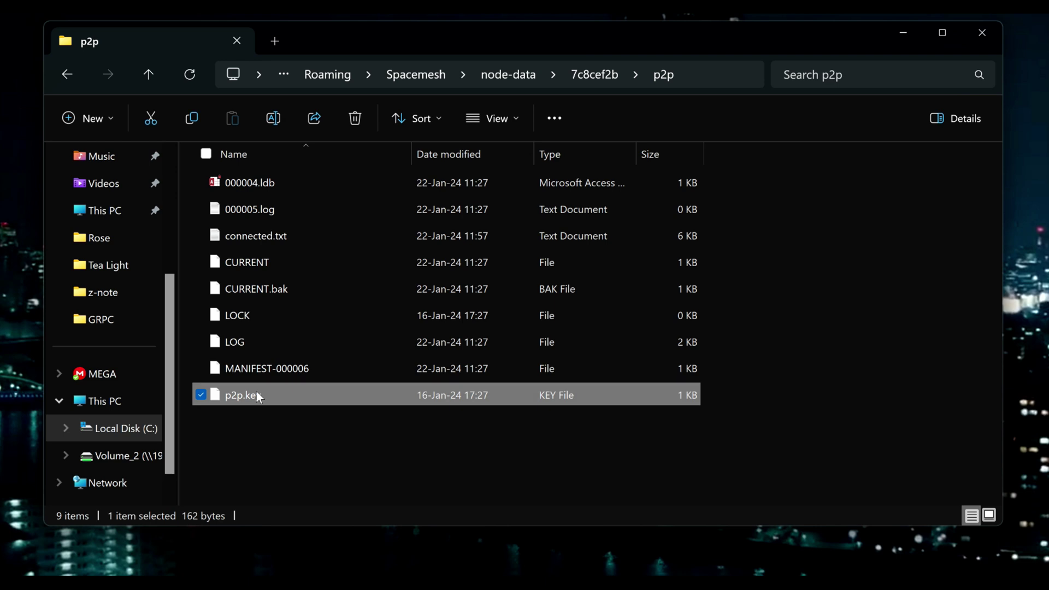
{"action": "right_click", "coordinate": [257, 391]}
{"action": "left_click", "coordinate": [318, 27]}
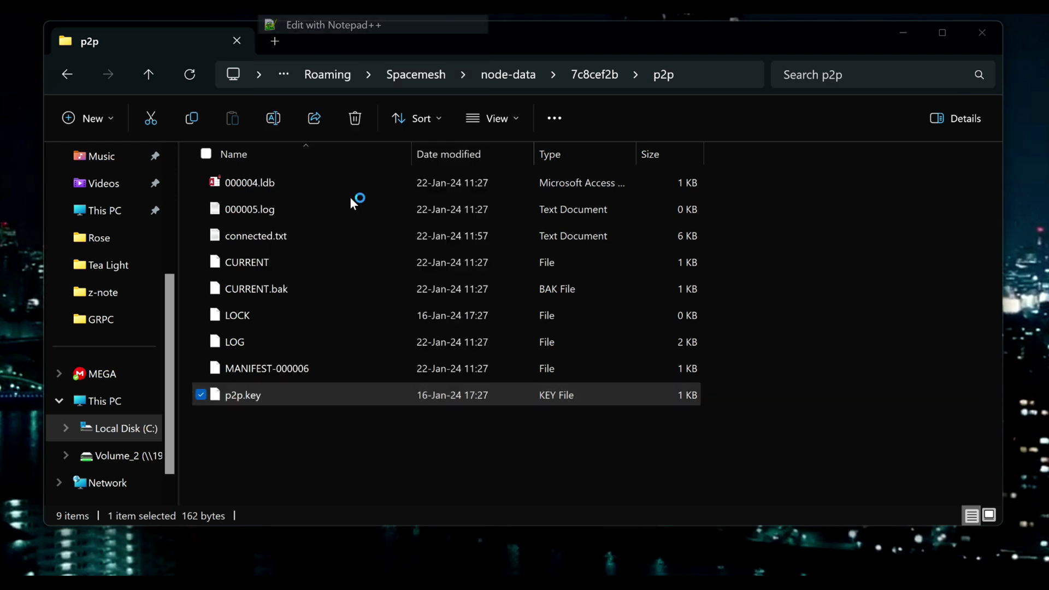
Step: Copy the ID value from p2p.key and replace the peer ID in the direct entry of node-config.7c8cef2b.json with it
{"action": "double_click", "coordinate": [864, 98]}
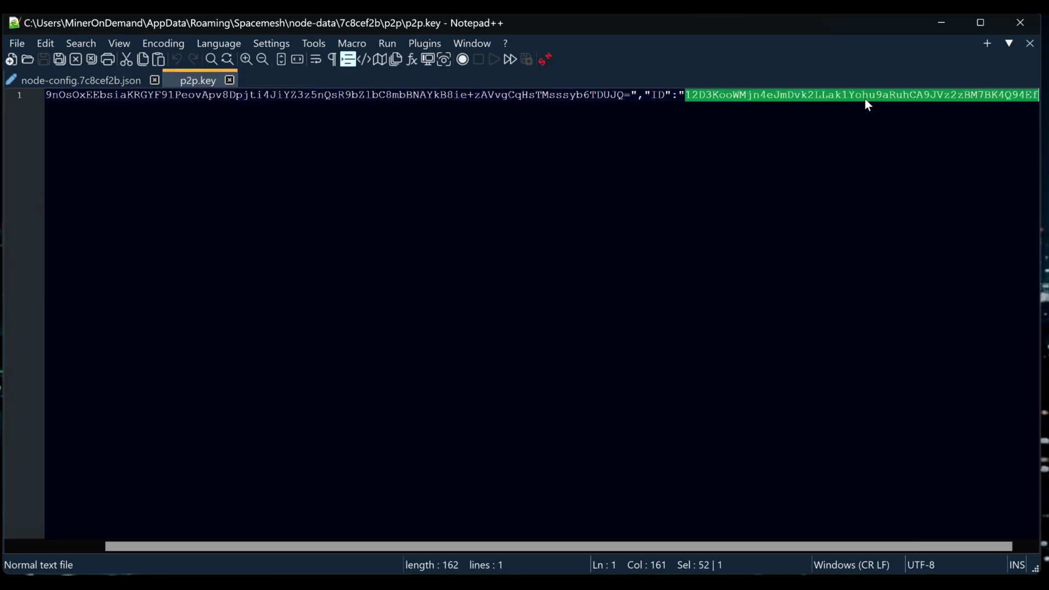
{"action": "right_click", "coordinate": [864, 97]}
{"action": "left_click", "coordinate": [919, 127]}
{"action": "left_click", "coordinate": [101, 80]}
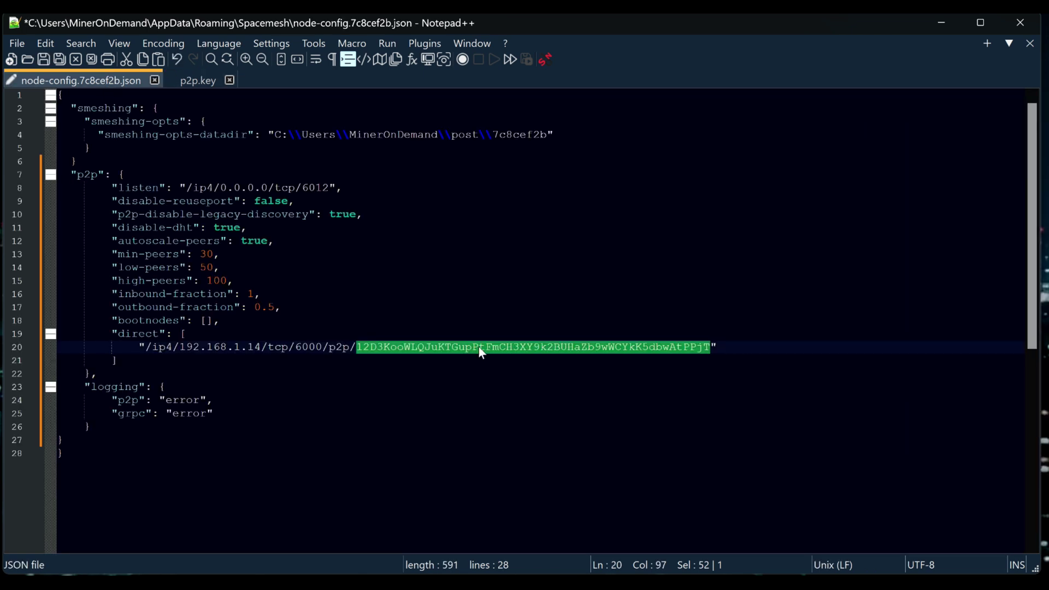
{"action": "key", "text": "ctrl+v"}
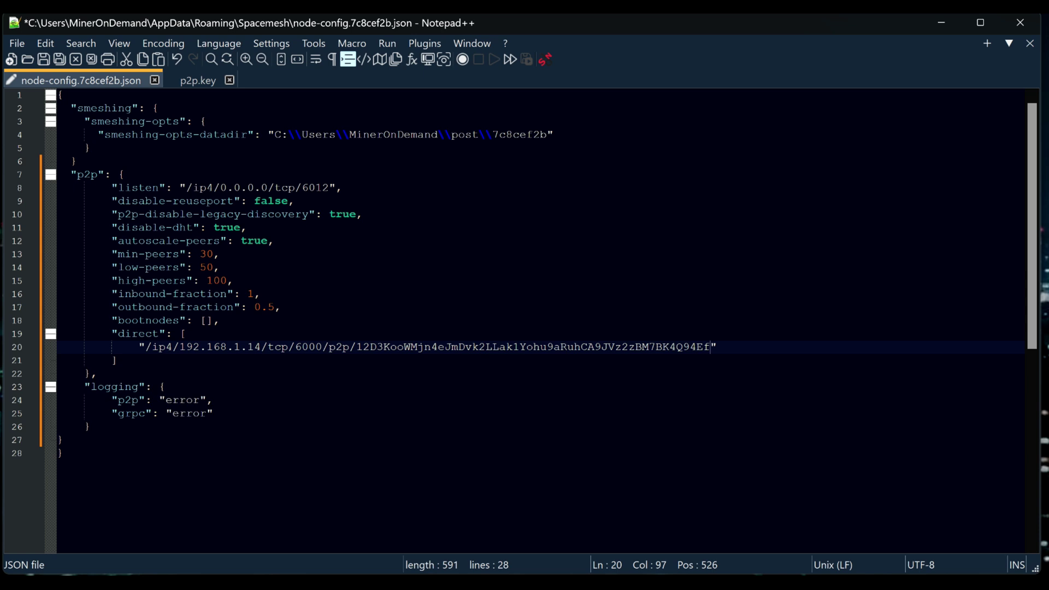